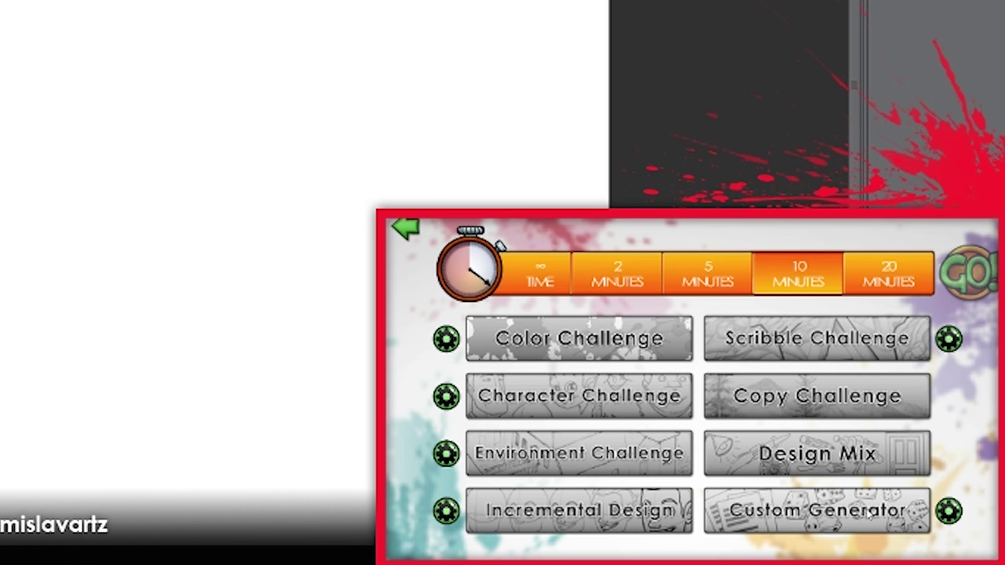
# - Check the Character Challenge game settings and start the challenge with the 10-minute timer
pyautogui.click(446, 396)
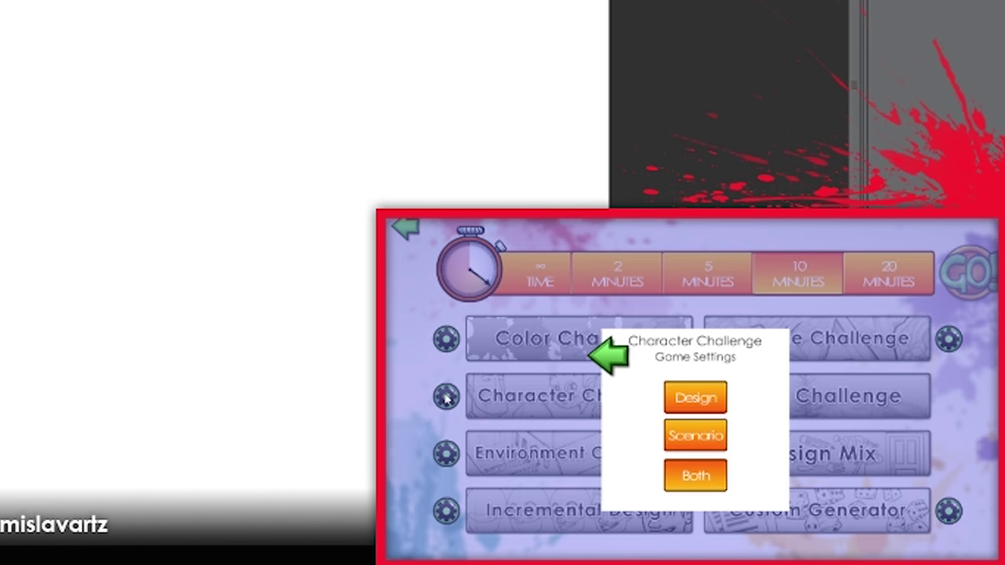
pyautogui.click(623, 355)
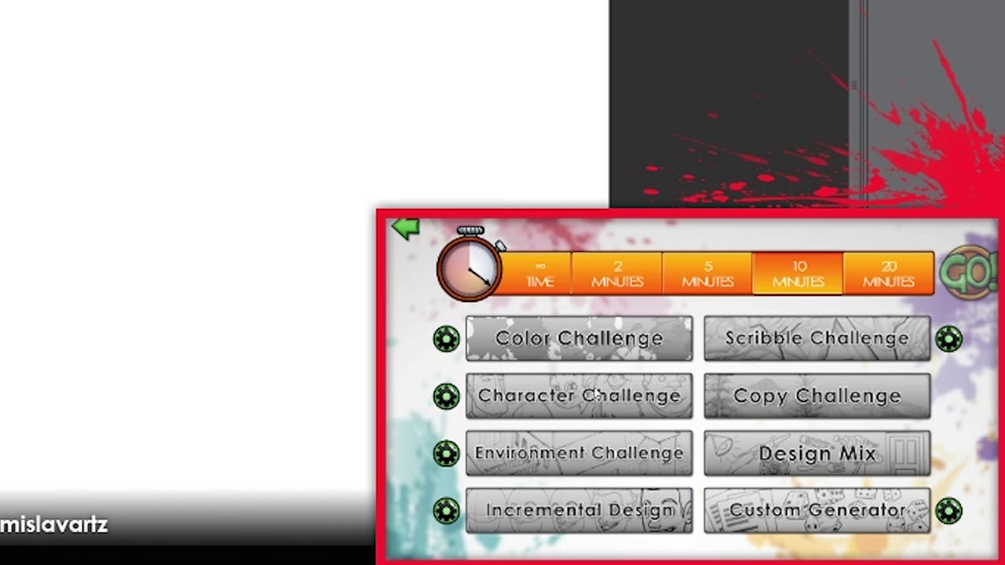
pyautogui.click(608, 406)
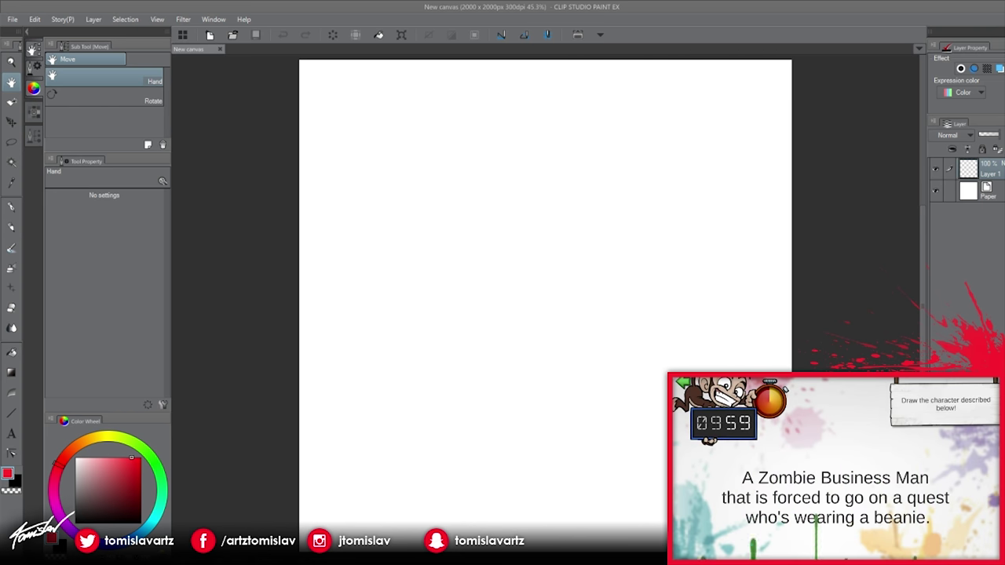
# - Sketch the head in red with the G-pen at brush size 35, as a tilted oval with a tapering jaw
pyautogui.click(13, 205)
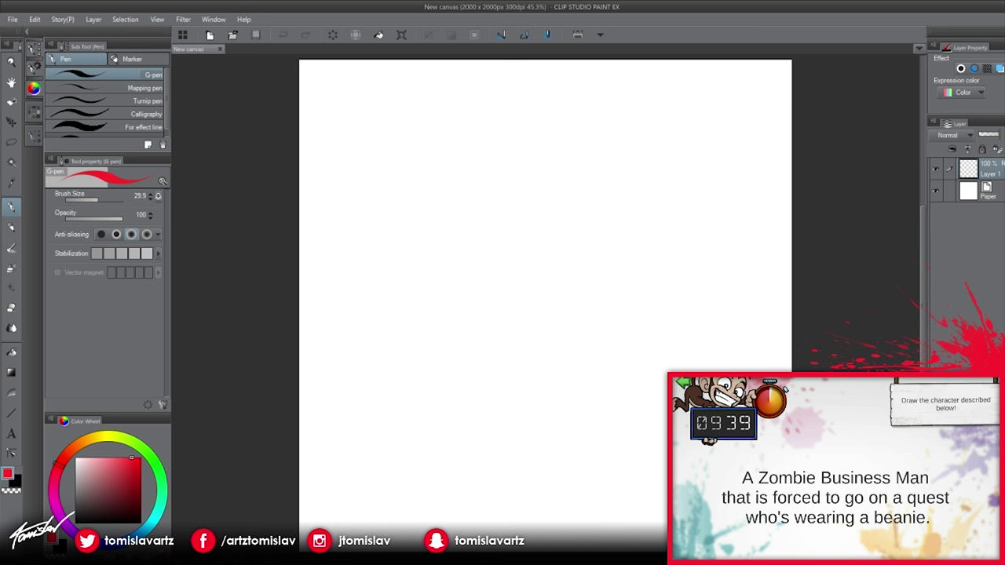
pyautogui.moveTo(505, 186)
pyautogui.mouseDown()
pyautogui.moveTo(487, 177)
pyautogui.moveTo(557, 301)
pyautogui.mouseUp()
pyautogui.hotkey('ctrl', 'z')
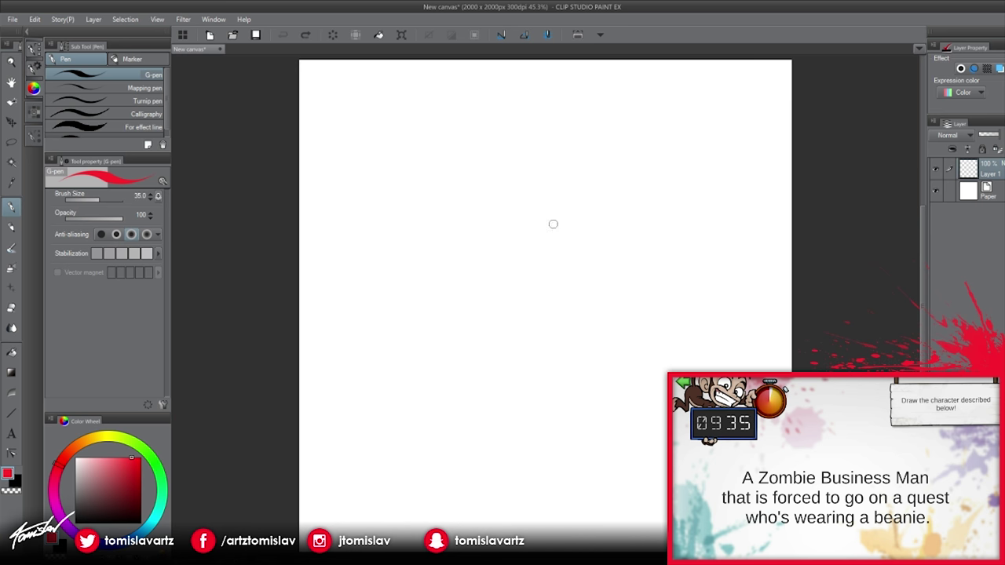
pyautogui.moveTo(514, 185)
pyautogui.mouseDown()
pyautogui.moveTo(610, 197)
pyautogui.moveTo(572, 310)
pyautogui.mouseUp()
pyautogui.moveTo(482, 261); pyautogui.dragTo(507, 333)
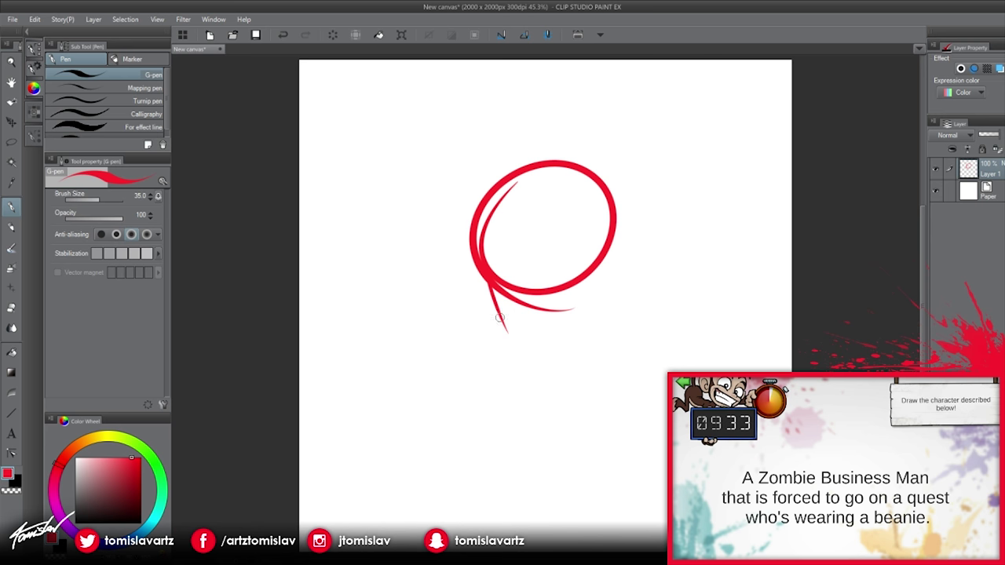
pyautogui.moveTo(477, 228)
pyautogui.mouseDown()
pyautogui.moveTo(505, 341)
pyautogui.moveTo(594, 269)
pyautogui.moveTo(556, 330)
pyautogui.mouseUp()
pyautogui.moveTo(560, 327); pyautogui.dragTo(614, 223)
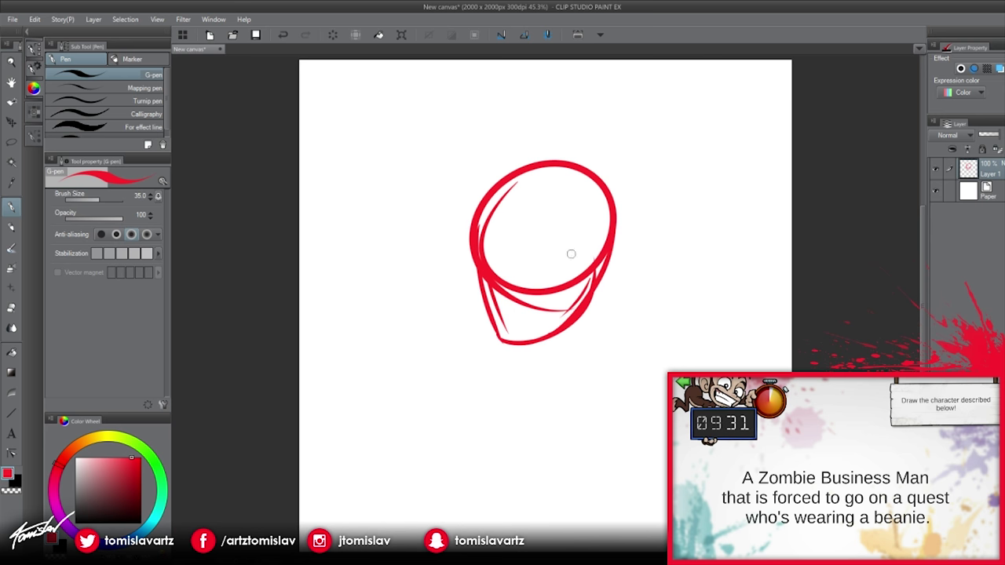
# - Add two large round eyes and an ear to the head, and outline the cheek and the extended square chin
pyautogui.moveTo(571, 254)
pyautogui.mouseDown()
pyautogui.moveTo(542, 261)
pyautogui.moveTo(481, 271)
pyautogui.mouseUp()
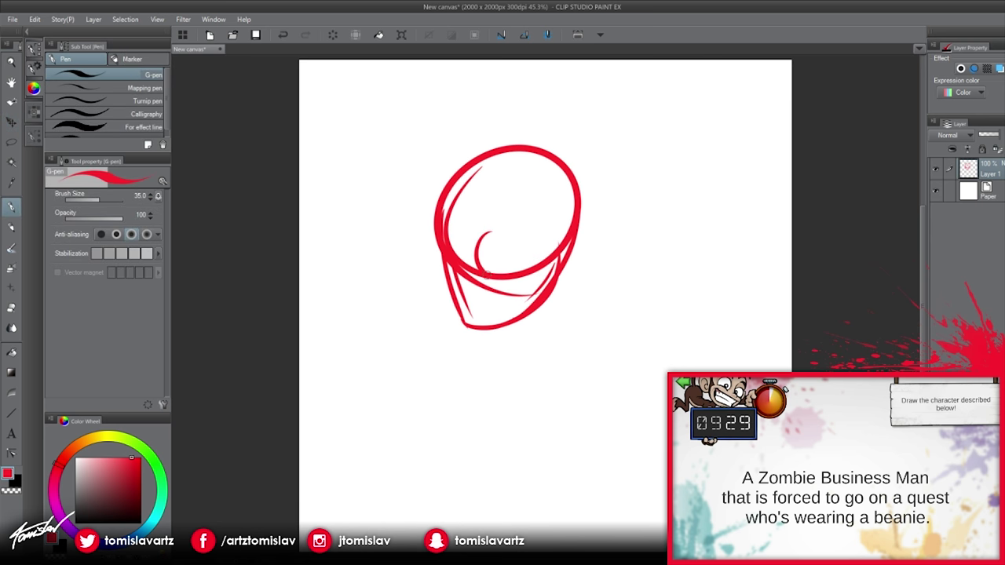
pyautogui.moveTo(514, 226); pyautogui.dragTo(502, 273)
pyautogui.moveTo(451, 240); pyautogui.dragTo(452, 277)
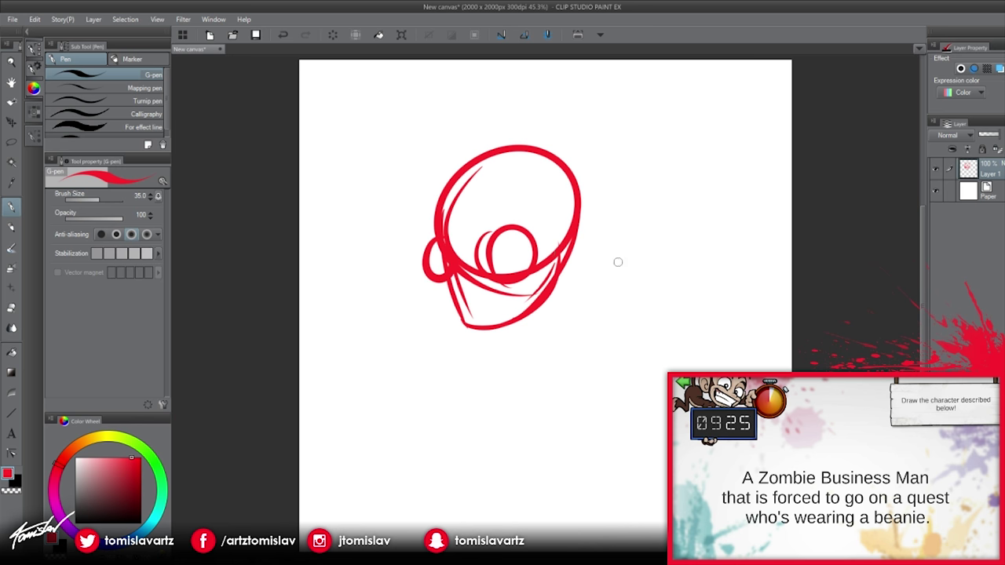
pyautogui.moveTo(568, 250)
pyautogui.mouseDown()
pyautogui.moveTo(587, 236)
pyautogui.moveTo(568, 261)
pyautogui.mouseUp()
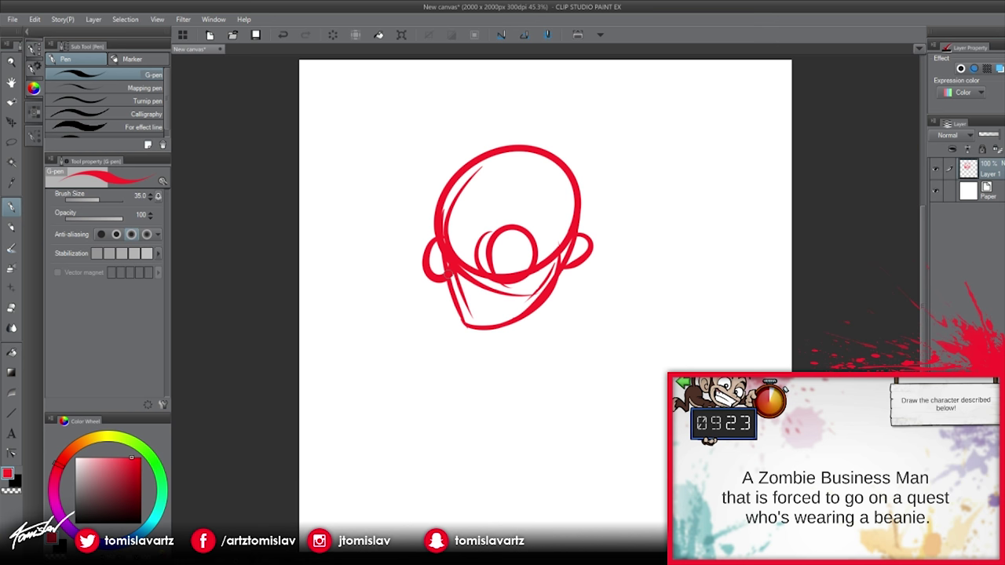
pyautogui.moveTo(449, 287)
pyautogui.mouseDown()
pyautogui.moveTo(433, 283)
pyautogui.moveTo(429, 292)
pyautogui.moveTo(462, 317)
pyautogui.moveTo(449, 345)
pyautogui.moveTo(516, 360)
pyautogui.moveTo(549, 267)
pyautogui.mouseUp()
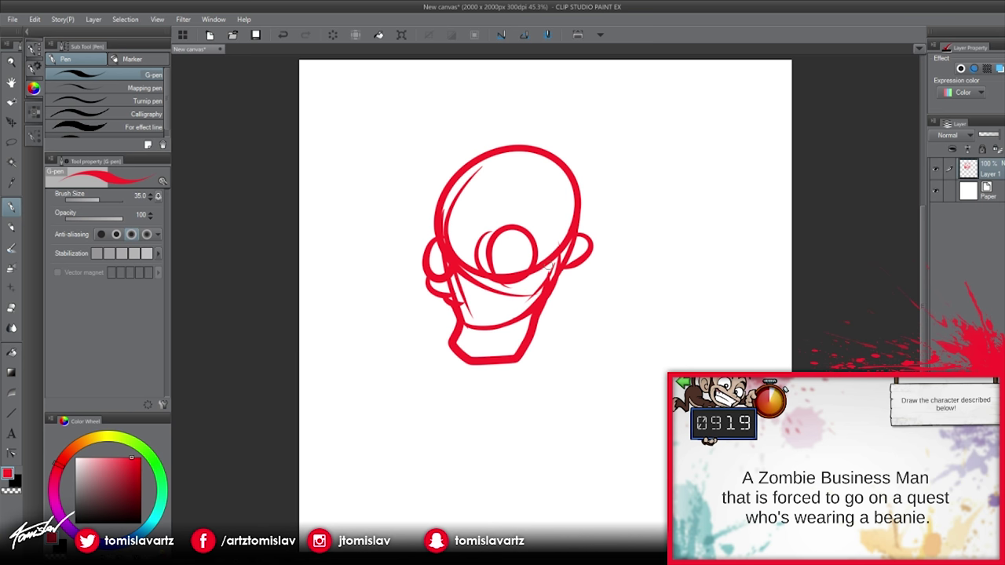
# - Draw spiky hair strands along the skull, a line down the forehead and small pupils in both eyes
pyautogui.moveTo(448, 200)
pyautogui.mouseDown()
pyautogui.moveTo(477, 156)
pyautogui.moveTo(505, 155)
pyautogui.moveTo(489, 129)
pyautogui.moveTo(538, 124)
pyautogui.moveTo(579, 182)
pyautogui.mouseUp()
pyautogui.moveTo(479, 170); pyautogui.dragTo(470, 302)
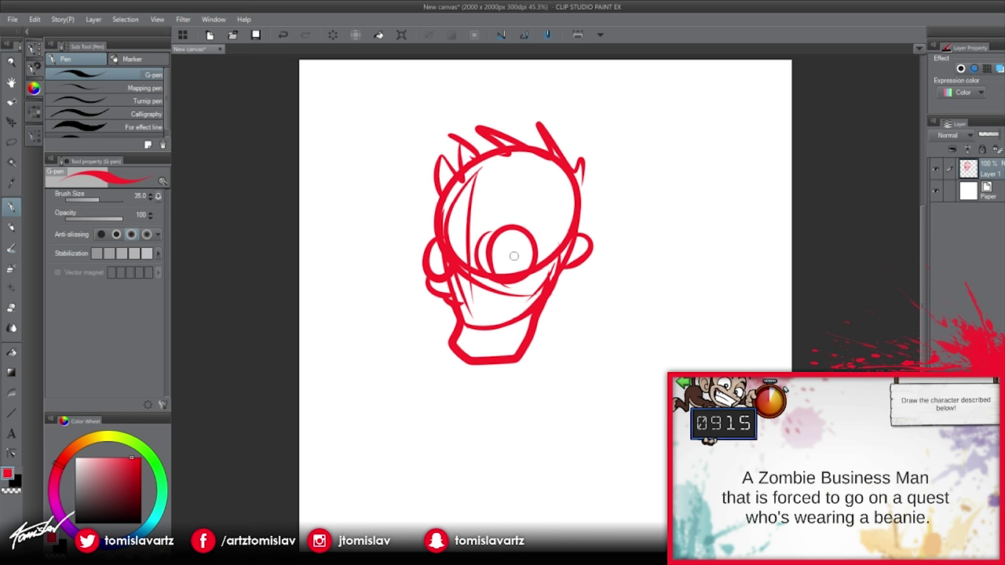
pyautogui.moveTo(514, 256); pyautogui.dragTo(519, 253)
pyautogui.moveTo(437, 263); pyautogui.dragTo(434, 271)
# - Erase the construction lines between the eyes with the Hard eraser and draw a small nose there
pyautogui.press('e')
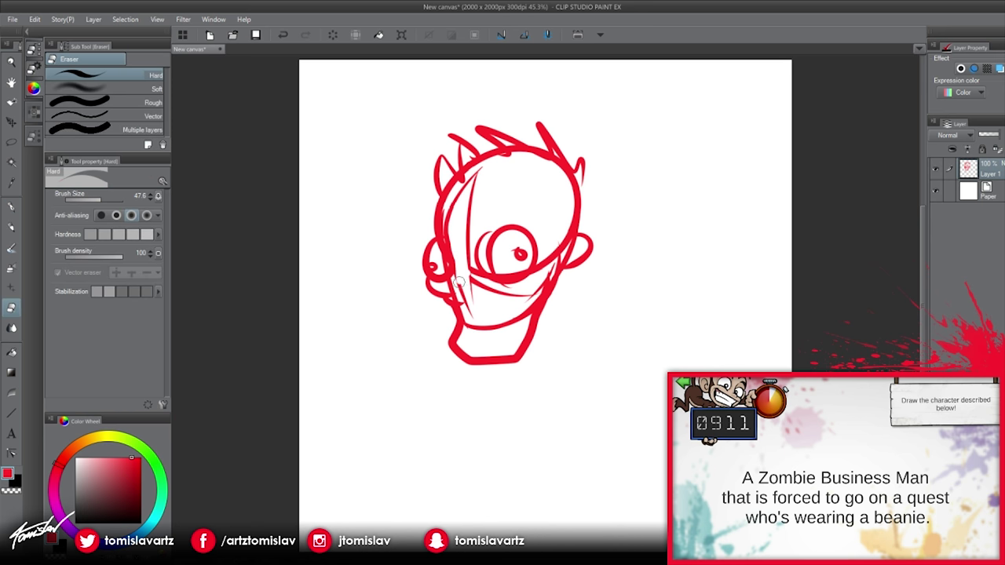
pyautogui.moveTo(459, 280)
pyautogui.mouseDown()
pyautogui.moveTo(468, 234)
pyautogui.moveTo(457, 279)
pyautogui.moveTo(468, 301)
pyautogui.mouseUp()
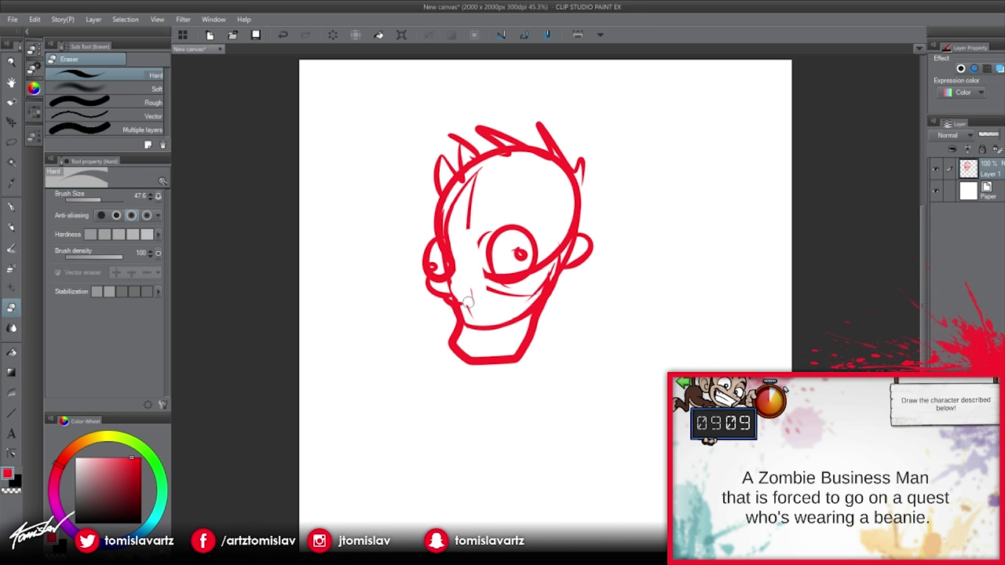
pyautogui.press('p')
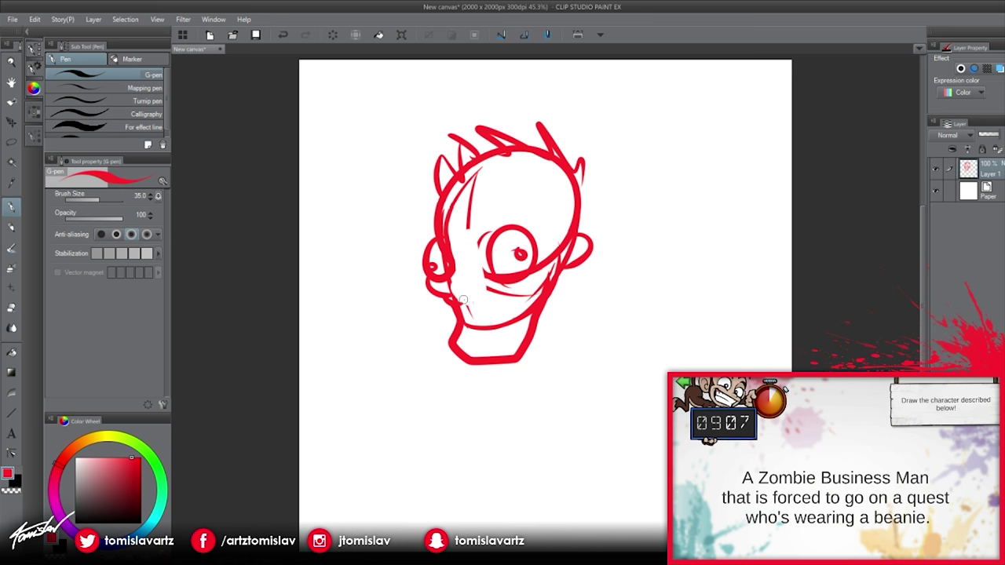
pyautogui.moveTo(462, 301); pyautogui.dragTo(452, 279)
pyautogui.moveTo(453, 278)
pyautogui.mouseDown()
pyautogui.moveTo(474, 272)
pyautogui.moveTo(464, 269)
pyautogui.moveTo(485, 292)
pyautogui.moveTo(482, 283)
pyautogui.mouseUp()
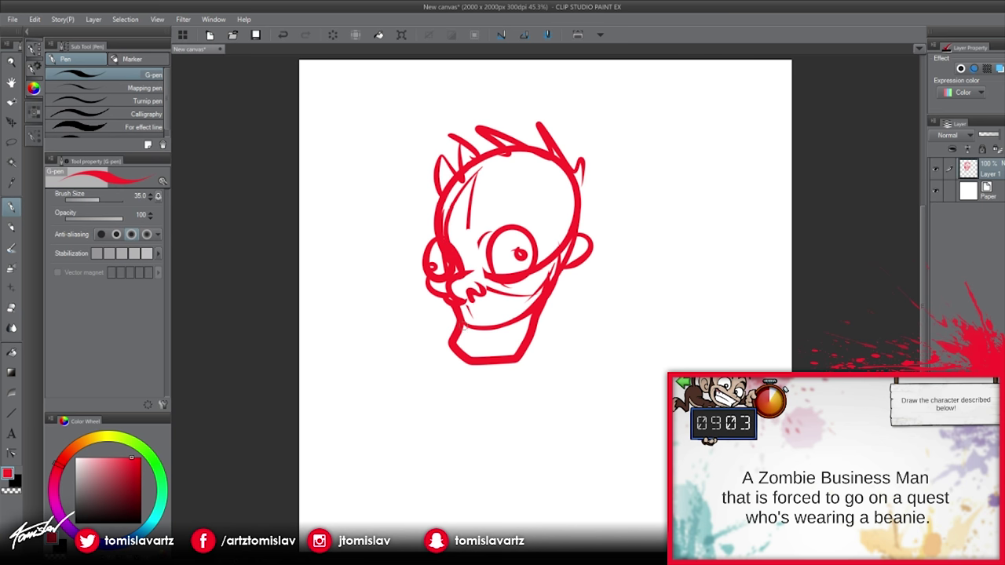
# - Draw an open mouth with bared teeth between the nose and the chin, undoing the unsuitable strokes
pyautogui.moveTo(466, 328)
pyautogui.mouseDown()
pyautogui.moveTo(516, 296)
pyautogui.moveTo(521, 317)
pyautogui.moveTo(478, 313)
pyautogui.moveTo(470, 339)
pyautogui.moveTo(495, 349)
pyautogui.moveTo(521, 307)
pyautogui.moveTo(495, 303)
pyautogui.moveTo(478, 316)
pyautogui.moveTo(505, 299)
pyautogui.mouseUp()
pyautogui.hotkey('ctrl', 'z')
pyautogui.hotkey('ctrl', 'z')
pyautogui.moveTo(477, 309)
pyautogui.mouseDown()
pyautogui.moveTo(494, 337)
pyautogui.moveTo(512, 306)
pyautogui.mouseUp()
pyautogui.moveTo(479, 318)
pyautogui.mouseDown()
pyautogui.moveTo(508, 312)
pyautogui.moveTo(507, 322)
pyautogui.mouseUp()
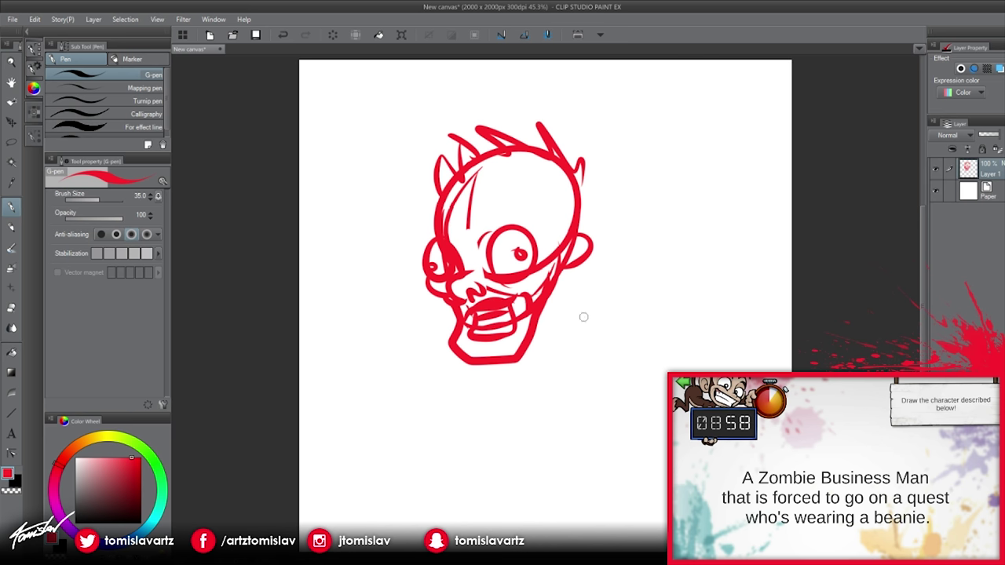
# - Sketch a hunched torso as a tilted oval behind the jaw, with a neck line, a spine line and a small oval pelvis
pyautogui.moveTo(576, 309)
pyautogui.mouseDown()
pyautogui.moveTo(525, 388)
pyautogui.moveTo(585, 410)
pyautogui.mouseUp()
pyautogui.moveTo(554, 286); pyautogui.dragTo(569, 300)
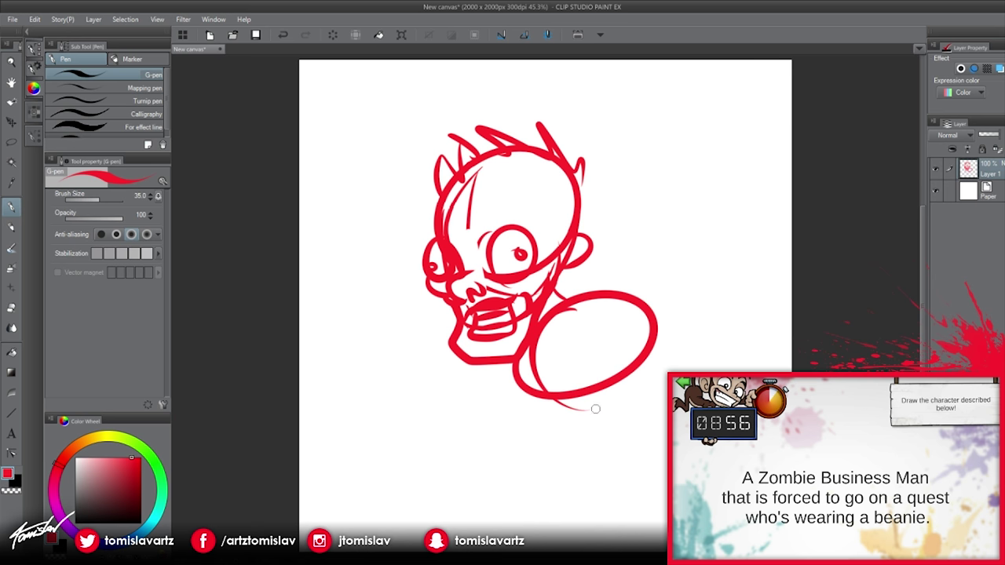
pyautogui.moveTo(594, 409); pyautogui.dragTo(604, 430)
pyautogui.moveTo(585, 348)
pyautogui.mouseDown()
pyautogui.moveTo(592, 433)
pyautogui.moveTo(614, 432)
pyautogui.mouseUp()
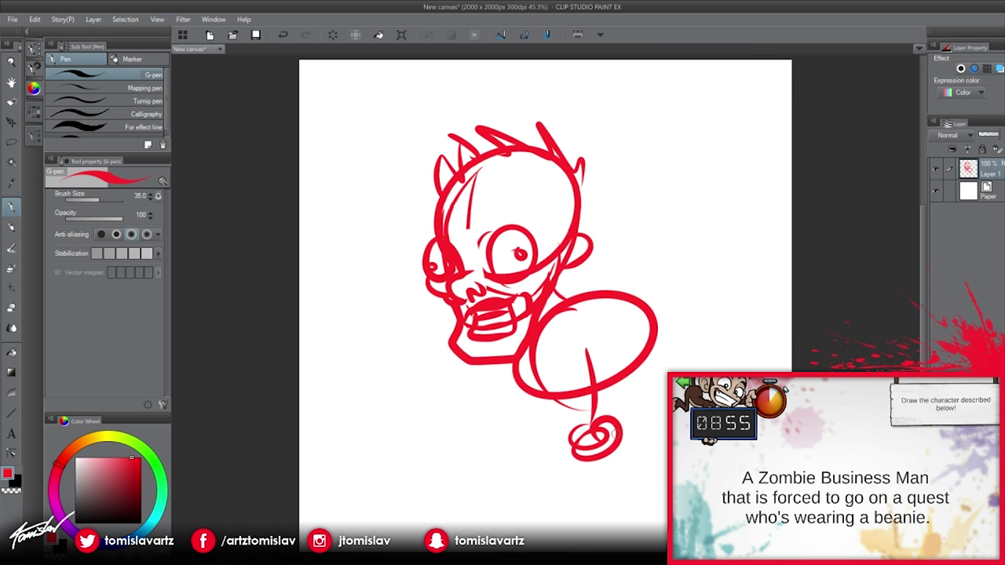
# - Move the whole sketch slightly up on the canvas to make room for the legs
pyautogui.moveTo(920, 323); pyautogui.dragTo(920, 335)
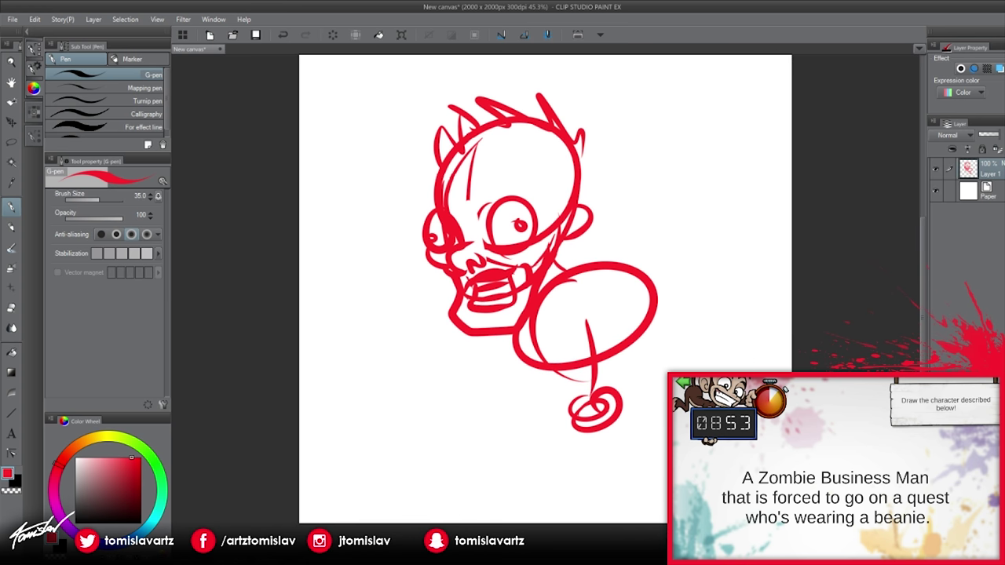
pyautogui.press('k')
pyautogui.moveTo(626, 386); pyautogui.dragTo(625, 362)
pyautogui.press('p')
# - Sketch both legs from the pelvis in a walking stance, with bent knees and flat feet
pyautogui.moveTo(918, 302); pyautogui.dragTo(915, 295)
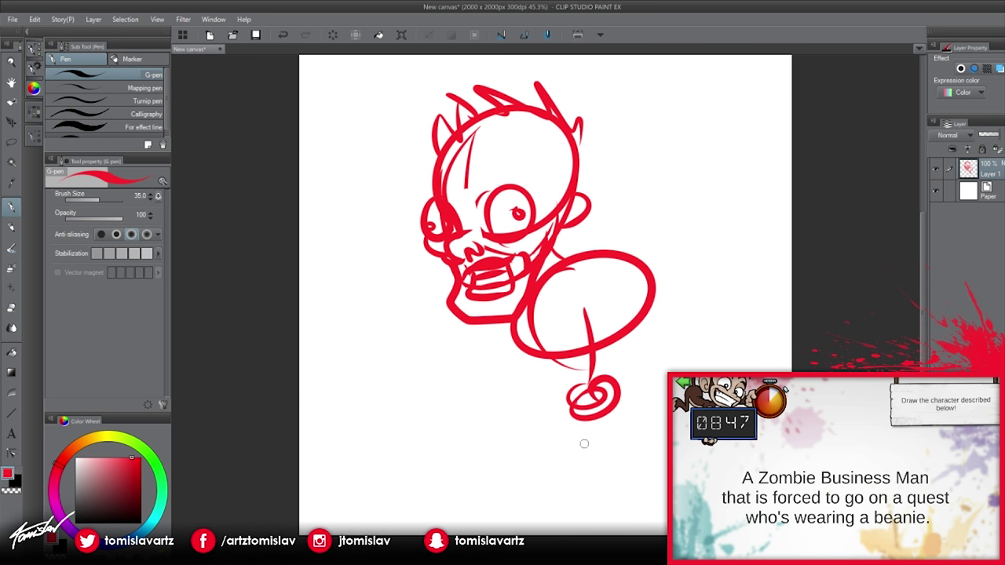
pyautogui.moveTo(585, 404)
pyautogui.mouseDown()
pyautogui.moveTo(534, 441)
pyautogui.moveTo(518, 496)
pyautogui.moveTo(437, 509)
pyautogui.moveTo(522, 500)
pyautogui.mouseUp()
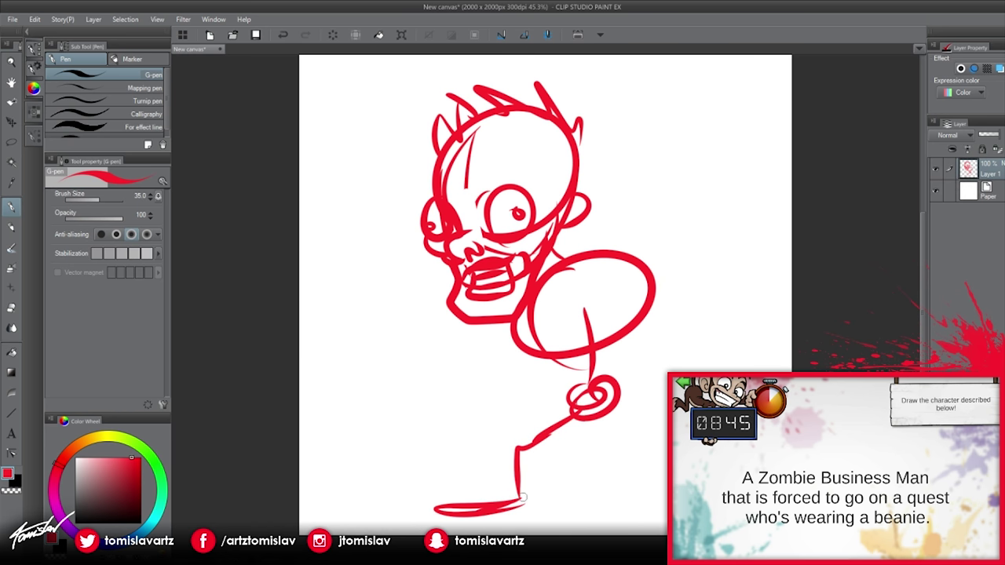
pyautogui.moveTo(598, 403)
pyautogui.mouseDown()
pyautogui.moveTo(604, 459)
pyautogui.moveTo(648, 489)
pyautogui.moveTo(642, 509)
pyautogui.moveTo(605, 519)
pyautogui.moveTo(655, 495)
pyautogui.mouseUp()
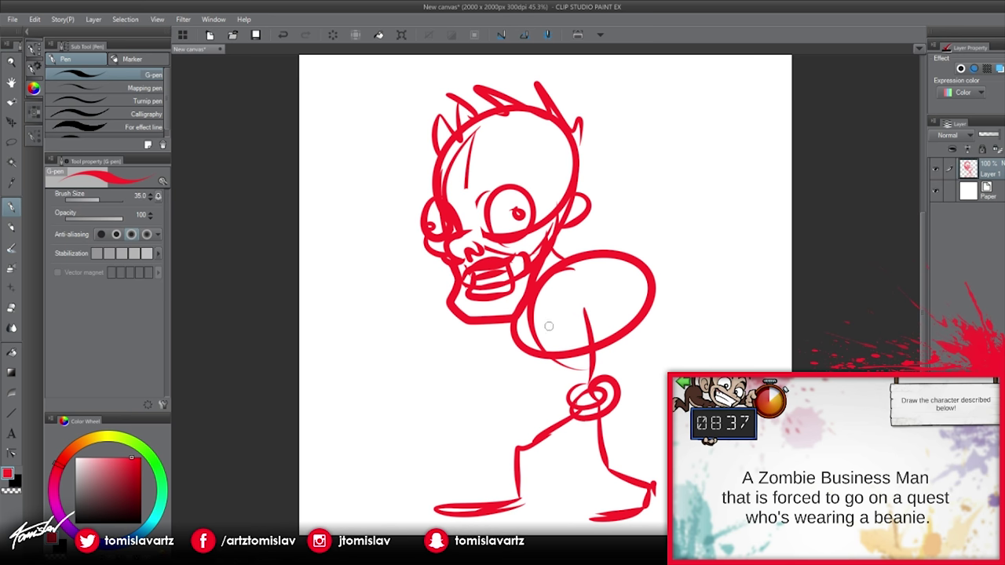
# - Erase the torso oval's bulging back and the overlapping lower front curve, and redraw the back with a straighter outline
pyautogui.press('e')
pyautogui.moveTo(638, 248); pyautogui.dragTo(624, 345)
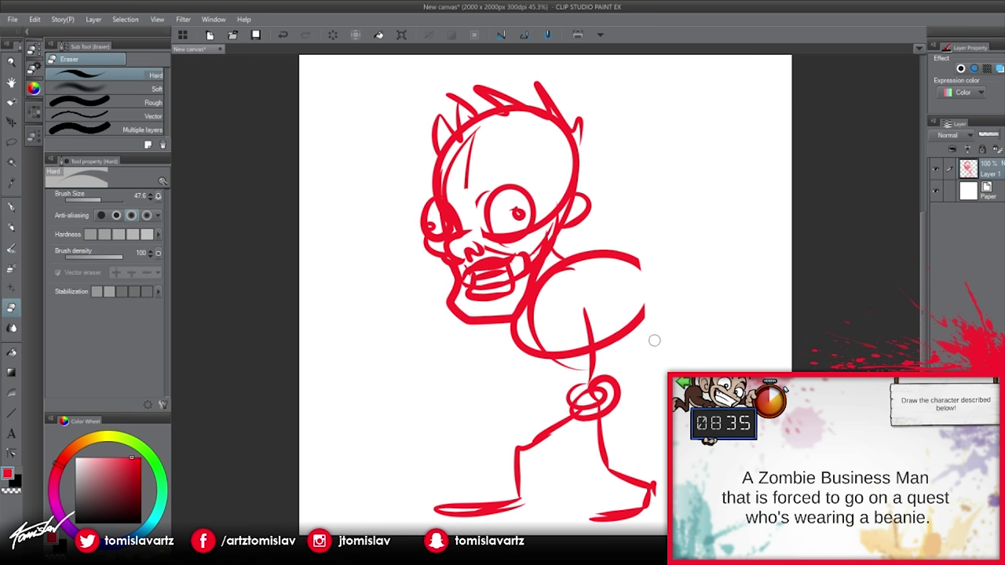
pyautogui.moveTo(561, 361)
pyautogui.mouseDown()
pyautogui.moveTo(530, 334)
pyautogui.moveTo(518, 354)
pyautogui.moveTo(518, 345)
pyautogui.moveTo(588, 357)
pyautogui.moveTo(636, 267)
pyautogui.moveTo(629, 300)
pyautogui.moveTo(578, 386)
pyautogui.mouseUp()
pyautogui.press('p')
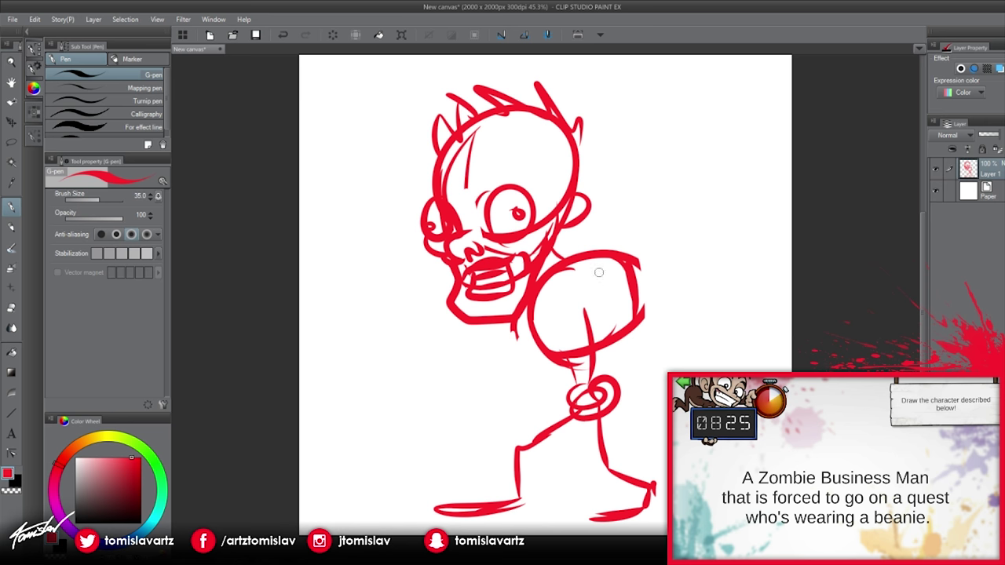
# - Hatch the rear half of the torso down to the pelvis with dense diagonal strokes, and add a jacket edge line across the chest
pyautogui.moveTo(606, 257)
pyautogui.mouseDown()
pyautogui.moveTo(549, 377)
pyautogui.moveTo(597, 302)
pyautogui.moveTo(548, 386)
pyautogui.mouseUp()
pyautogui.moveTo(626, 298); pyautogui.dragTo(573, 367)
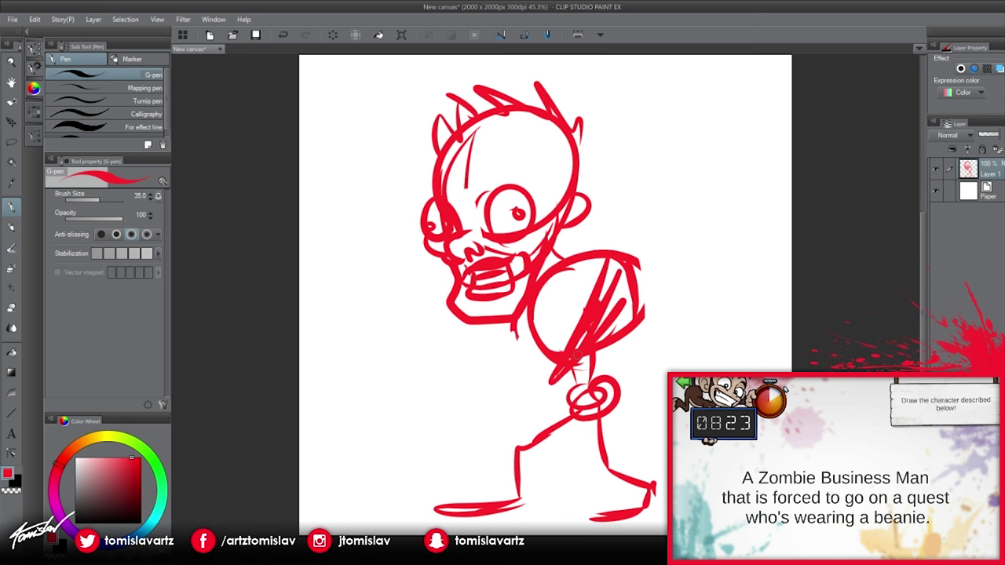
pyautogui.moveTo(625, 318); pyautogui.dragTo(546, 391)
pyautogui.moveTo(626, 266); pyautogui.dragTo(581, 400)
pyautogui.moveTo(628, 286); pyautogui.dragTo(558, 397)
pyautogui.moveTo(604, 349); pyautogui.dragTo(561, 404)
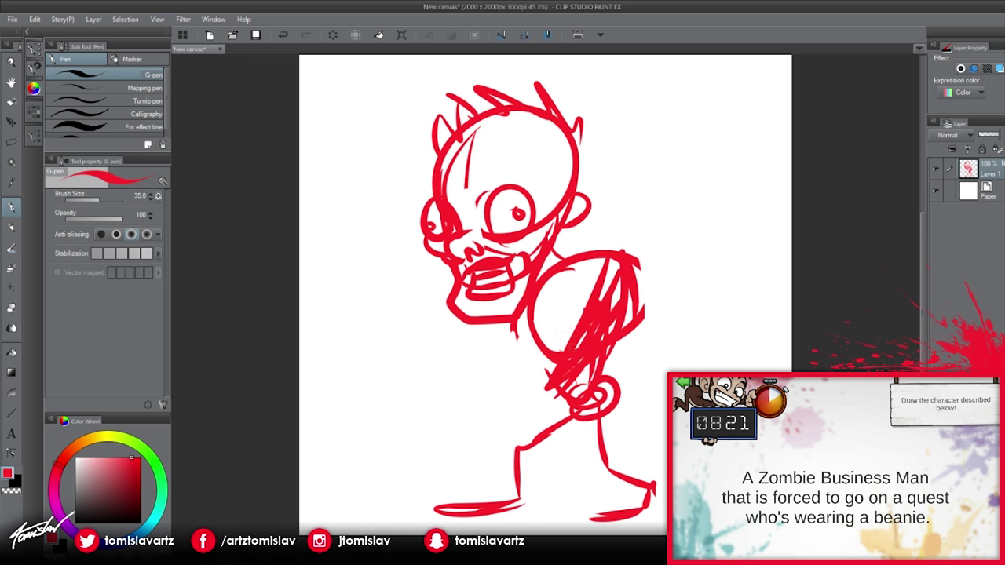
pyautogui.moveTo(595, 251); pyautogui.dragTo(576, 347)
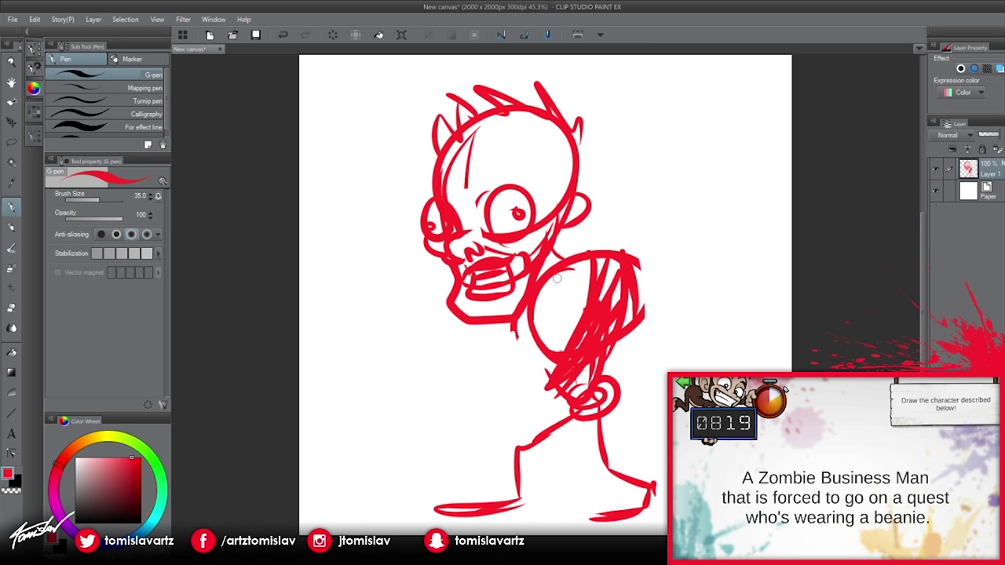
# - Draw a knotted tie on the chest and a pointed shirt collar at the back of the neck
pyautogui.moveTo(561, 274); pyautogui.dragTo(569, 333)
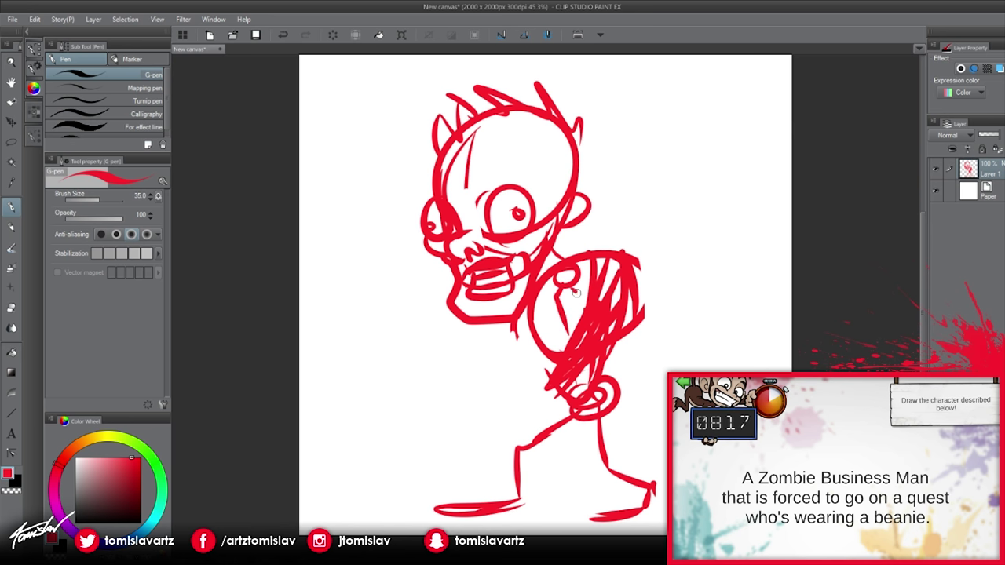
pyautogui.moveTo(574, 292); pyautogui.dragTo(584, 306)
pyautogui.moveTo(560, 297); pyautogui.dragTo(570, 336)
pyautogui.moveTo(567, 258)
pyautogui.mouseDown()
pyautogui.moveTo(567, 238)
pyautogui.moveTo(583, 252)
pyautogui.mouseUp()
pyautogui.moveTo(569, 242); pyautogui.dragTo(577, 258)
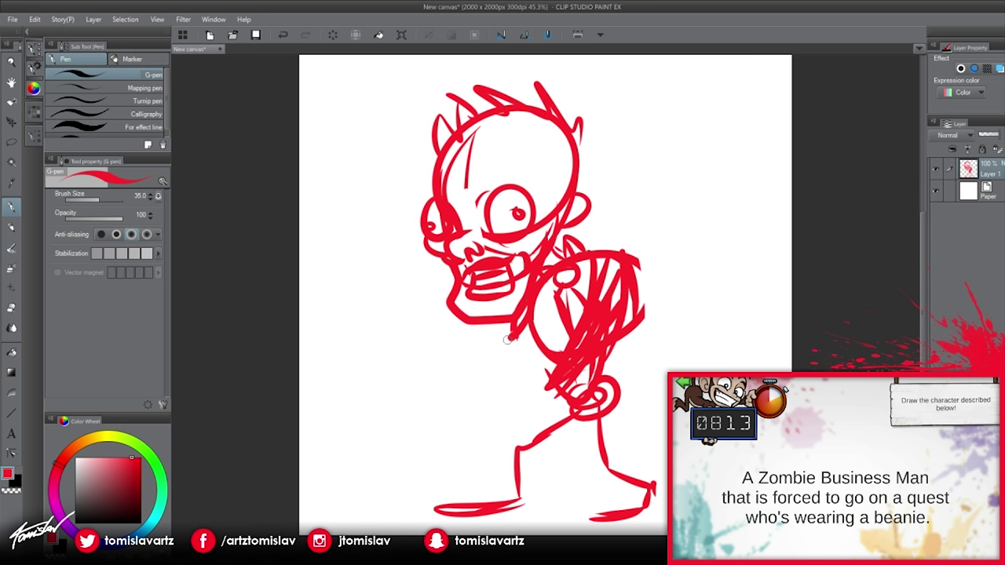
# - Draw an arm stretched out in front of the body, with the hand holding a lantern
pyautogui.moveTo(513, 336)
pyautogui.mouseDown()
pyautogui.moveTo(467, 354)
pyautogui.moveTo(424, 329)
pyautogui.moveTo(424, 343)
pyautogui.mouseUp()
pyautogui.moveTo(416, 318)
pyautogui.mouseDown()
pyautogui.moveTo(449, 339)
pyautogui.moveTo(392, 333)
pyautogui.moveTo(437, 344)
pyautogui.moveTo(435, 353)
pyautogui.moveTo(388, 359)
pyautogui.moveTo(406, 402)
pyautogui.moveTo(446, 409)
pyautogui.moveTo(383, 419)
pyautogui.mouseUp()
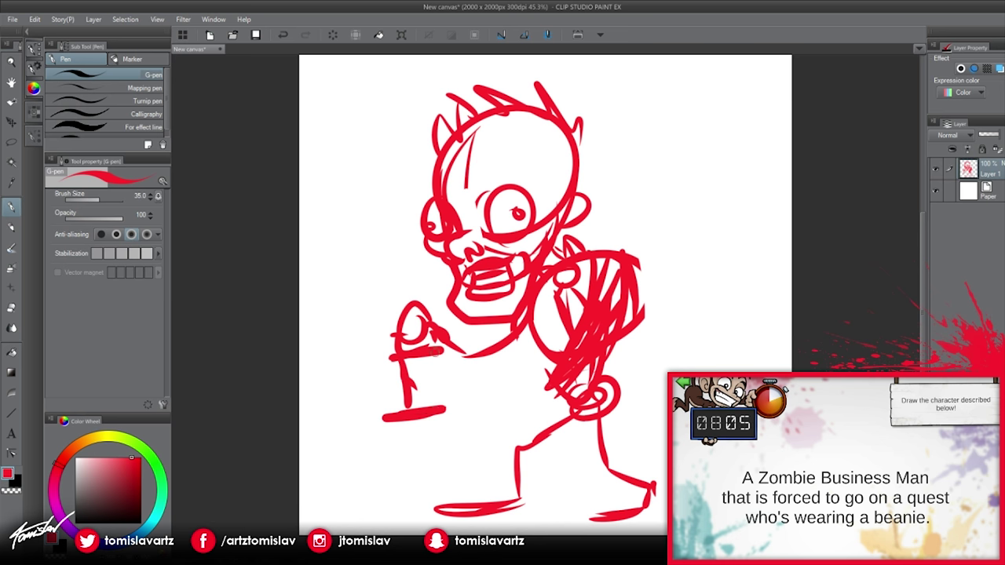
pyautogui.moveTo(436, 352); pyautogui.dragTo(439, 405)
pyautogui.moveTo(410, 361)
pyautogui.mouseDown()
pyautogui.moveTo(415, 406)
pyautogui.moveTo(427, 407)
pyautogui.mouseUp()
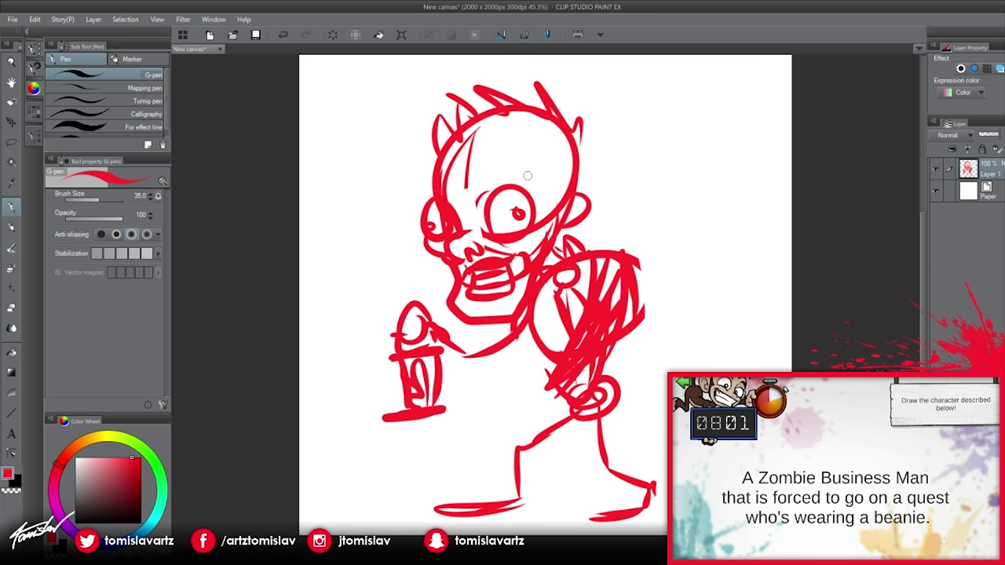
# - Erase a band across the forehead, and lasso and delete the hair and upper skull above it
pyautogui.press('e')
pyautogui.moveTo(543, 204); pyautogui.dragTo(543, 249)
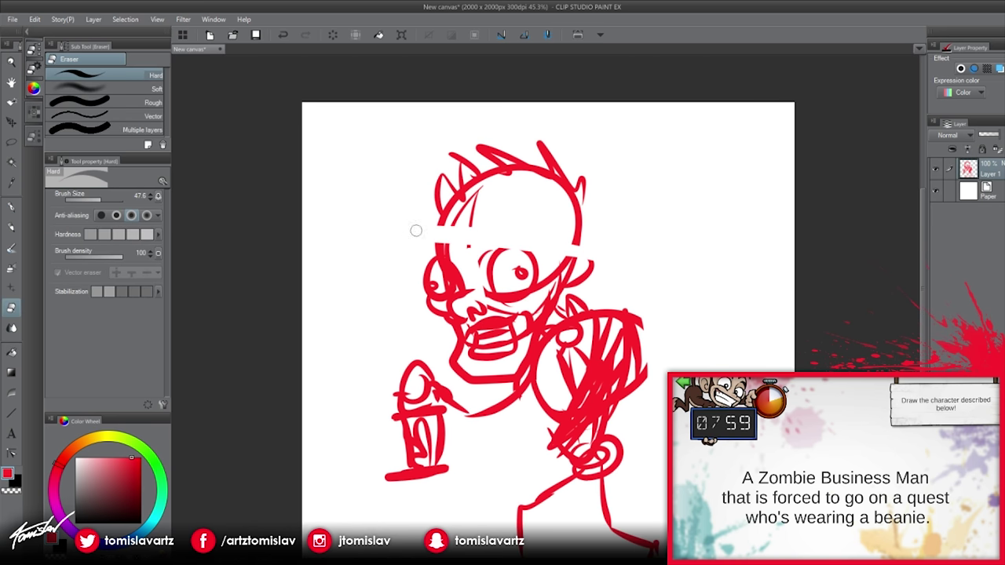
pyautogui.moveTo(415, 230); pyautogui.dragTo(581, 226)
pyautogui.press('m')
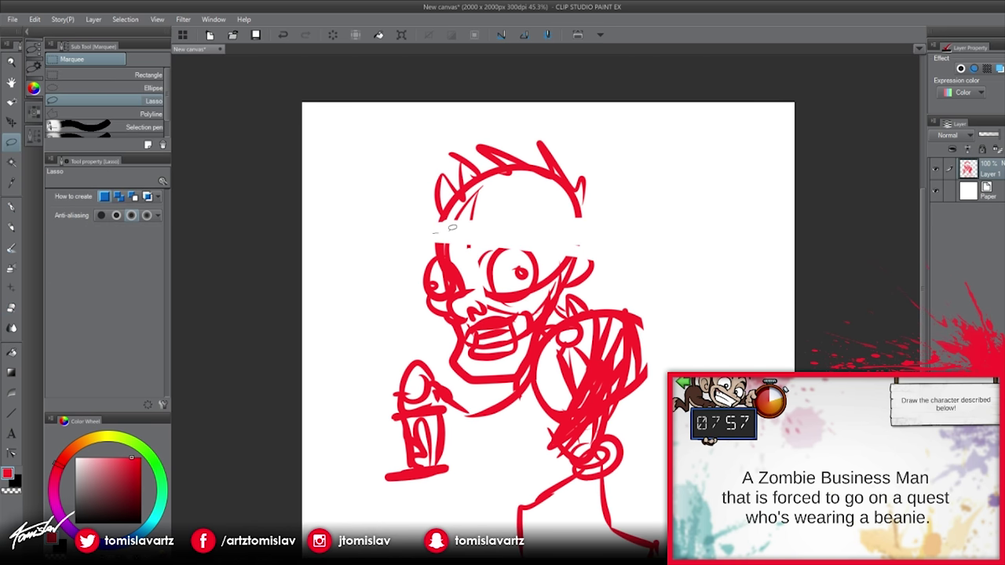
pyautogui.moveTo(451, 229)
pyautogui.mouseDown()
pyautogui.moveTo(567, 274)
pyautogui.moveTo(452, 131)
pyautogui.moveTo(438, 231)
pyautogui.mouseUp()
pyautogui.press('Delete')
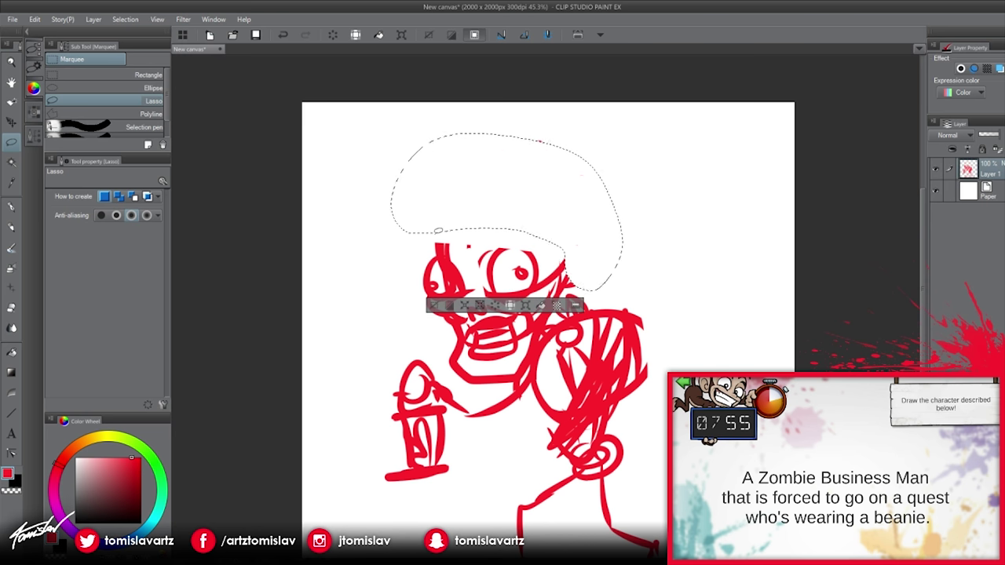
# - Clear the selection and draw a tall rounded beanie over the skull with a curved brim line across the forehead
pyautogui.hotkey('ctrl', 'd')
pyautogui.press('e')
pyautogui.press('p')
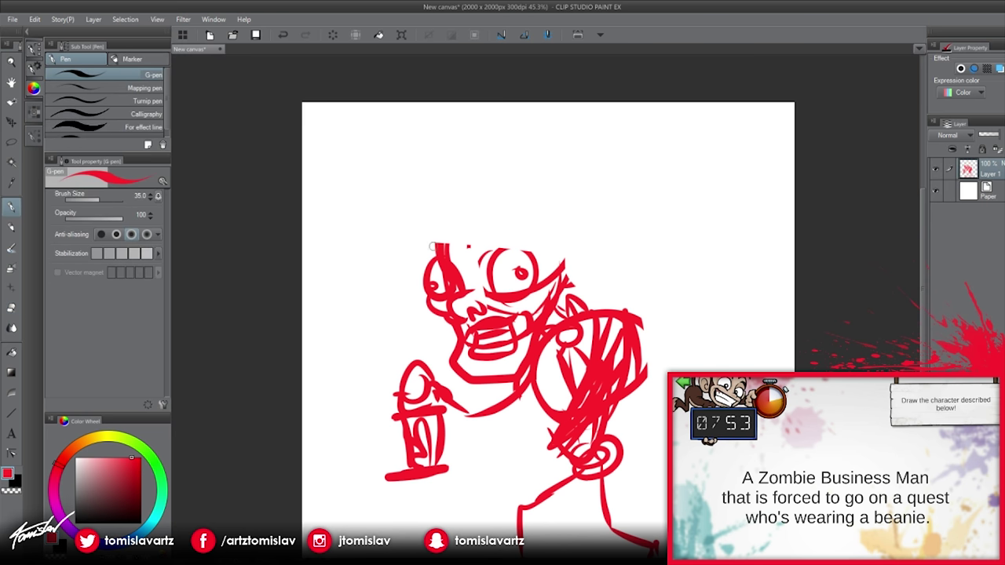
pyautogui.moveTo(433, 245)
pyautogui.mouseDown()
pyautogui.moveTo(493, 244)
pyautogui.moveTo(469, 244)
pyautogui.moveTo(559, 271)
pyautogui.mouseUp()
pyautogui.moveTo(430, 261)
pyautogui.mouseDown()
pyautogui.moveTo(422, 234)
pyautogui.moveTo(430, 207)
pyautogui.moveTo(520, 149)
pyautogui.moveTo(580, 181)
pyautogui.moveTo(580, 248)
pyautogui.mouseUp()
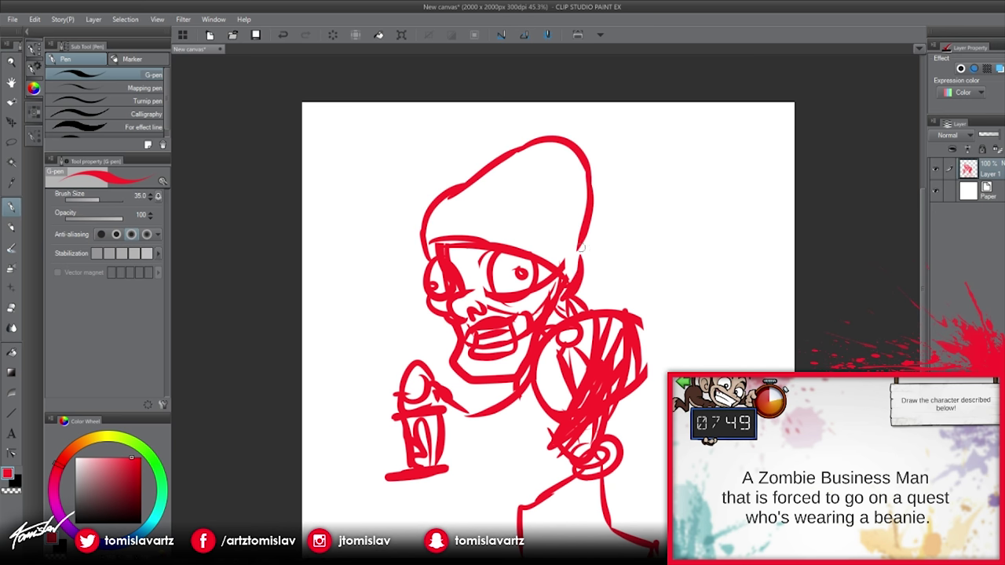
# - Redraw the beanie's crown lower and flatter, and erase the old peak above it
pyautogui.moveTo(468, 190)
pyautogui.mouseDown()
pyautogui.moveTo(522, 154)
pyautogui.moveTo(582, 166)
pyautogui.moveTo(554, 142)
pyautogui.moveTo(587, 161)
pyautogui.moveTo(549, 135)
pyautogui.moveTo(582, 142)
pyautogui.moveTo(541, 128)
pyautogui.mouseUp()
pyautogui.press('e')
pyautogui.press('p')
pyautogui.press('e')
pyautogui.press('space')
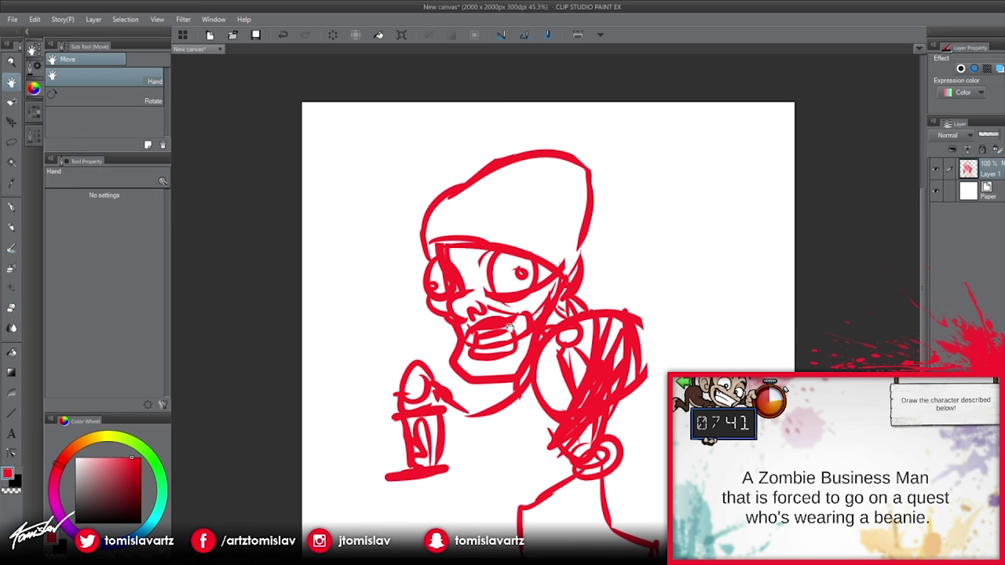
# - Redraw the beanie's front edge further inward and erase the old outer line
pyautogui.moveTo(511, 255); pyautogui.dragTo(512, 193)
pyautogui.press('p')
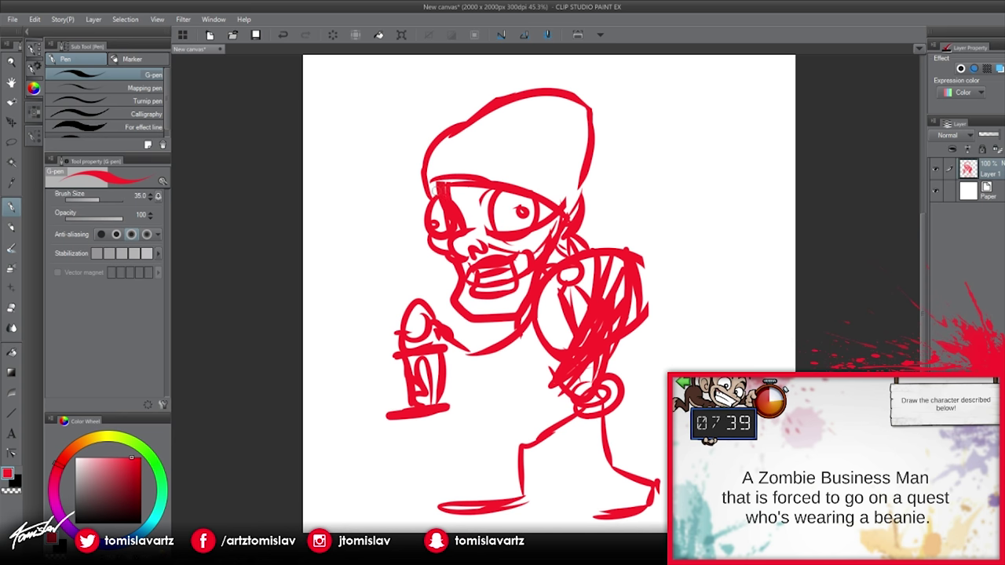
pyautogui.moveTo(431, 193); pyautogui.dragTo(492, 116)
pyautogui.press('e')
pyautogui.moveTo(426, 197)
pyautogui.mouseDown()
pyautogui.moveTo(447, 125)
pyautogui.moveTo(436, 139)
pyautogui.moveTo(485, 118)
pyautogui.mouseUp()
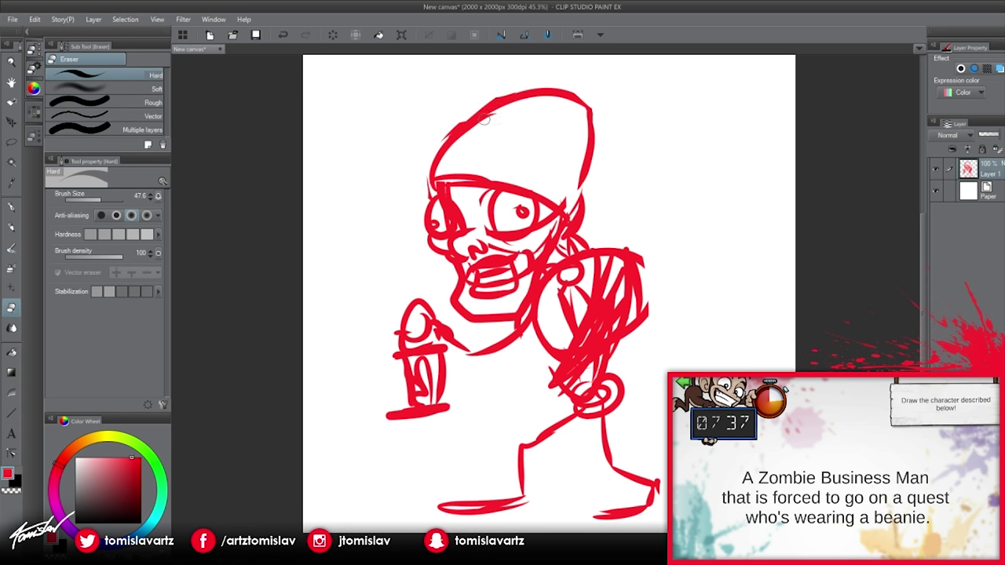
# - Add short crease strokes on the forehead below the brim, and draw the rear arm hanging down behind the back
pyautogui.press('space')
pyautogui.moveTo(493, 282); pyautogui.dragTo(506, 295)
pyautogui.press('p')
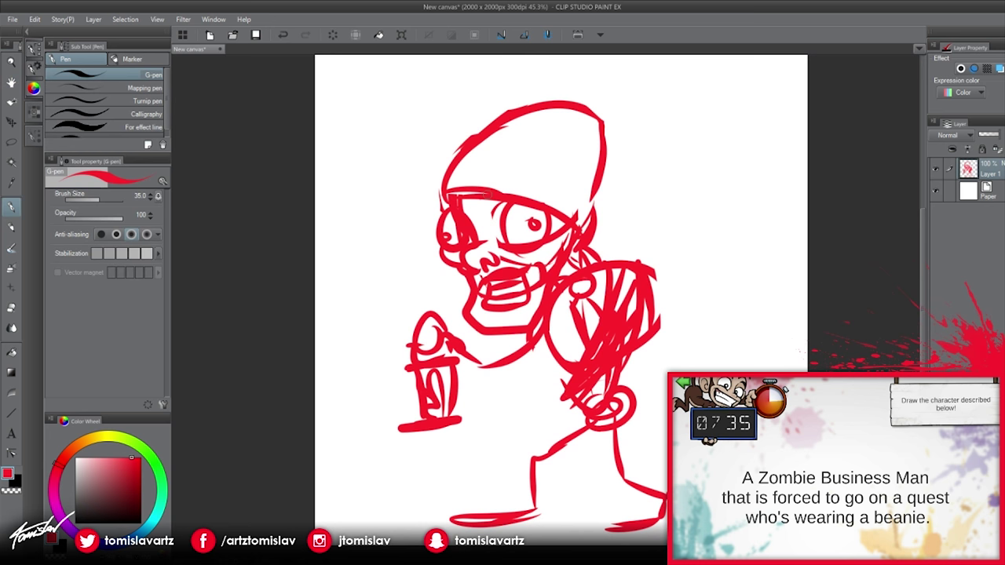
pyautogui.moveTo(487, 196); pyautogui.dragTo(490, 213)
pyautogui.moveTo(502, 203); pyautogui.dragTo(498, 213)
pyautogui.moveTo(642, 273)
pyautogui.mouseDown()
pyautogui.moveTo(665, 326)
pyautogui.moveTo(657, 410)
pyautogui.moveTo(563, 417)
pyautogui.moveTo(503, 538)
pyautogui.moveTo(660, 471)
pyautogui.mouseUp()
# - Lasso and delete both legs below the pelvis, and clear the selection
pyautogui.press('e')
pyautogui.press('m')
pyautogui.press('Delete')
pyautogui.hotkey('ctrl', 'd')
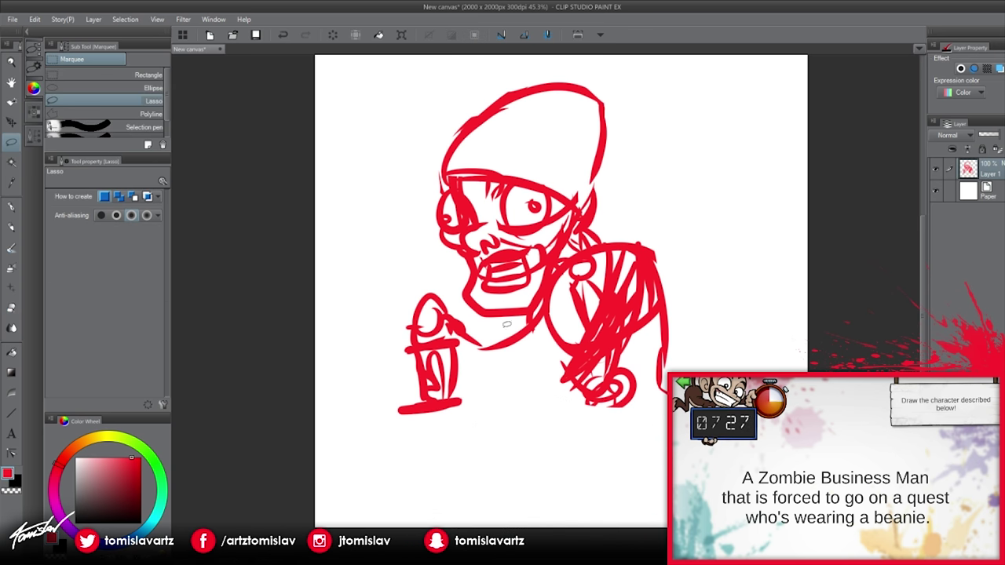
pyautogui.press('p')
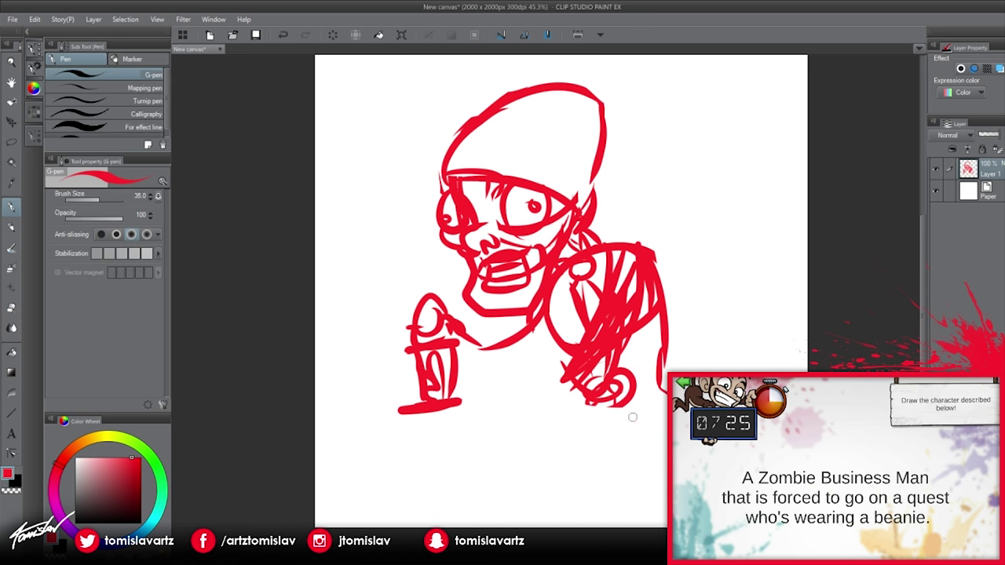
pyautogui.moveTo(616, 396); pyautogui.dragTo(673, 468)
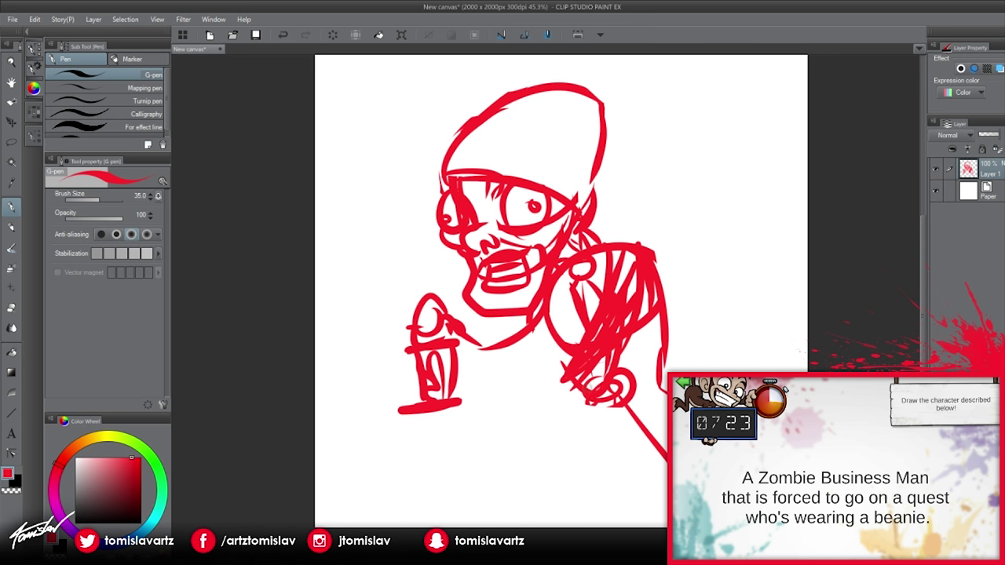
pyautogui.moveTo(582, 397); pyautogui.dragTo(598, 510)
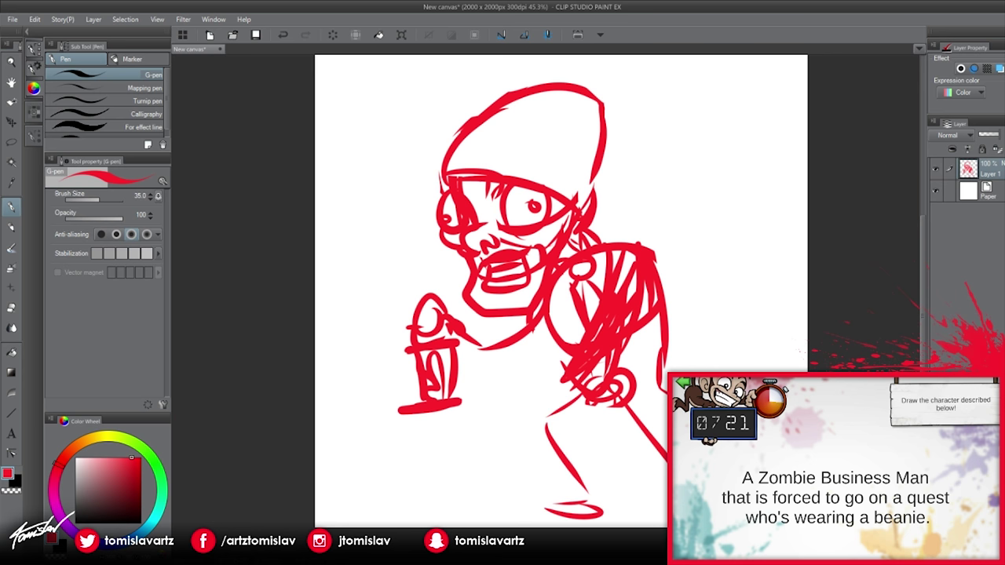
pyautogui.hotkey('ctrl', 'z')
pyautogui.hotkey('ctrl', 'z')
pyautogui.hotkey('ctrl', 'z')
# - Draw two short, shuffling legs with feet below the pelvis, and shift the whole sketch slightly up and to the left on the canvas
pyautogui.moveTo(590, 400)
pyautogui.mouseDown()
pyautogui.moveTo(588, 469)
pyautogui.moveTo(542, 497)
pyautogui.moveTo(577, 521)
pyautogui.mouseUp()
pyautogui.moveTo(626, 416)
pyautogui.mouseDown()
pyautogui.moveTo(629, 470)
pyautogui.moveTo(667, 512)
pyautogui.mouseUp()
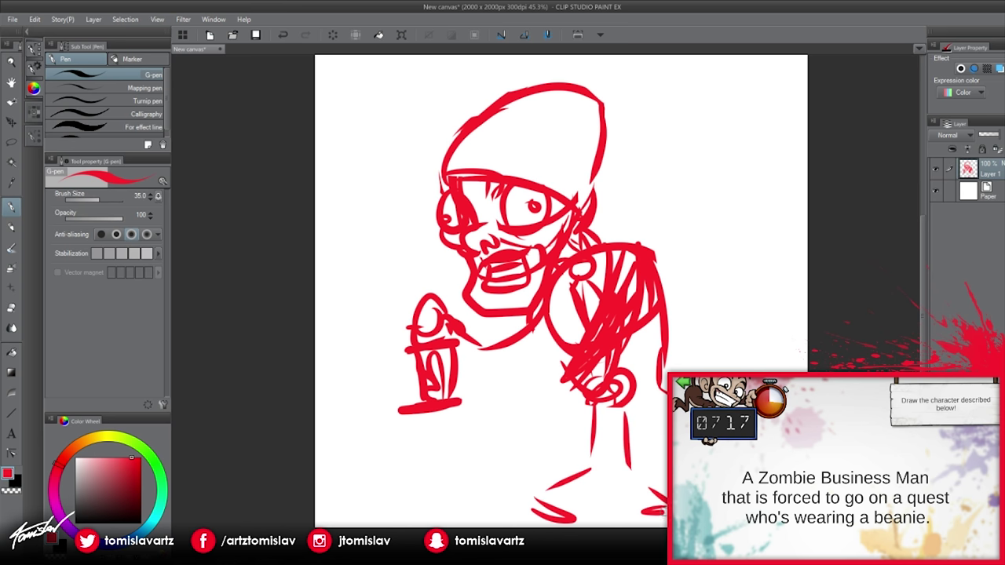
pyautogui.press('k')
pyautogui.moveTo(703, 319); pyautogui.dragTo(692, 295)
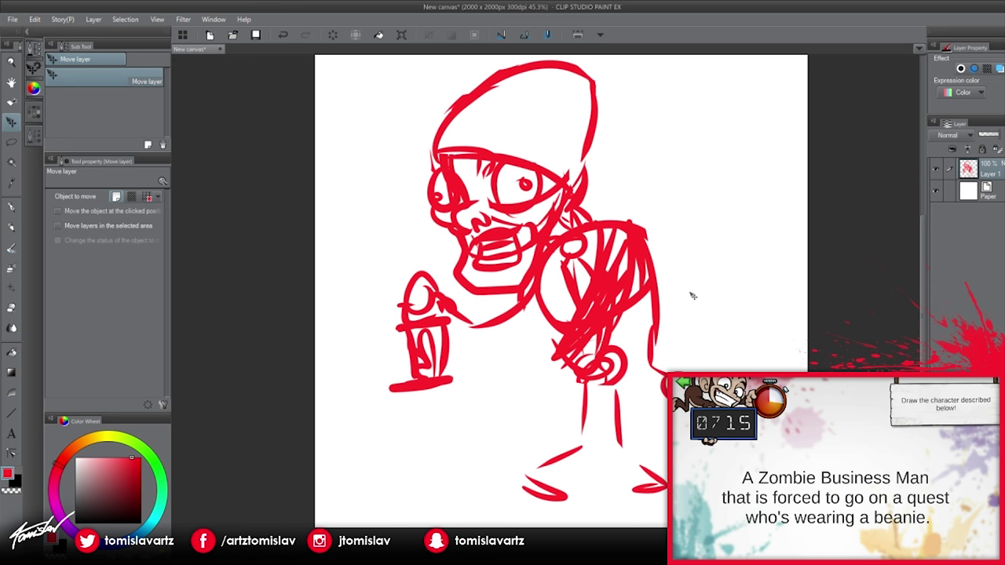
# - Lower the sketch layer's opacity to 41%, add a new layer above it, and ready the G-pen in black
pyautogui.moveTo(987, 135); pyautogui.dragTo(934, 288)
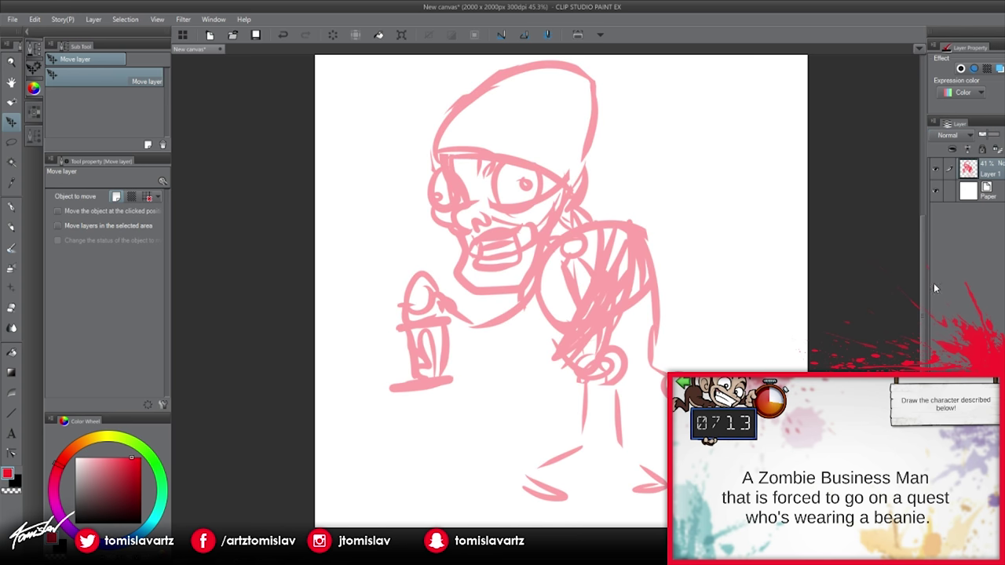
pyautogui.hotkey('ctrl', 'shift', 'n')
pyautogui.press('space')
pyautogui.moveTo(577, 352); pyautogui.dragTo(592, 382)
pyautogui.press('p')
pyautogui.press('x')
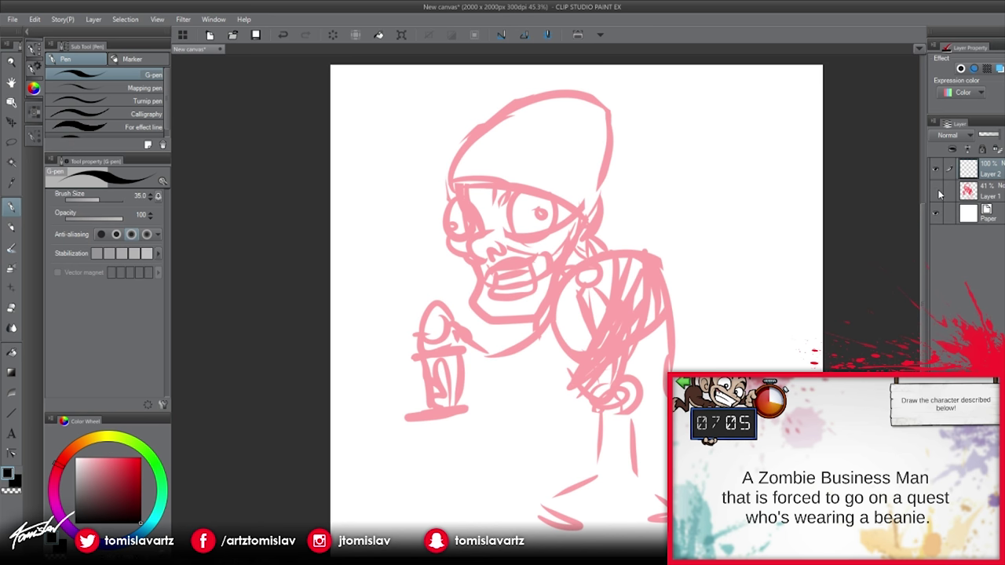
# - Fade the red sketch on Layer 1 further to 23% opacity, and make Layer 2 the active layer
pyautogui.click(935, 191)
pyautogui.click(988, 193)
pyautogui.click(984, 134)
pyautogui.click(989, 171)
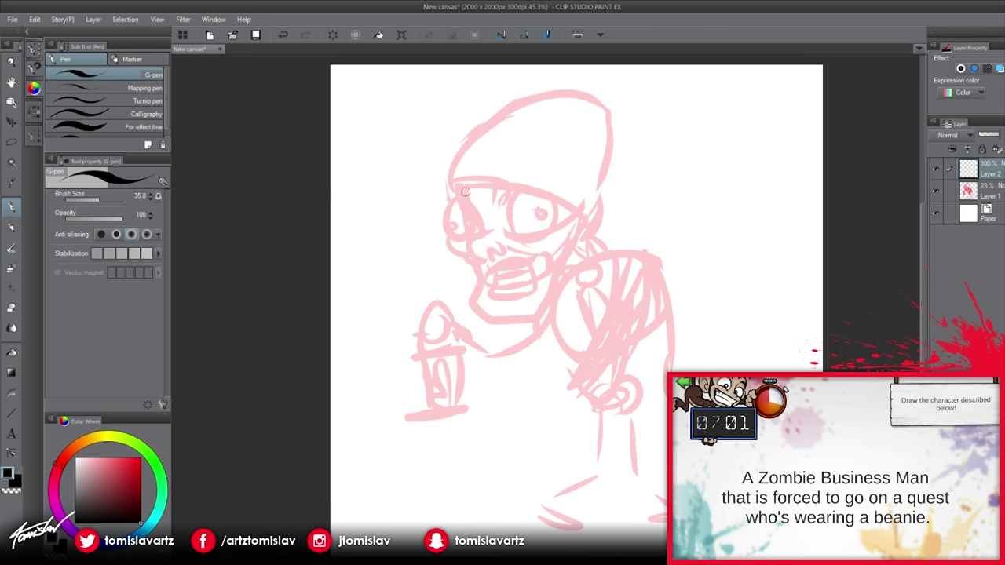
# - Ink the face in black over the sketch: both bulging eyes with pupils, the nose, the cheeks and the jaw outline
pyautogui.moveTo(452, 186)
pyautogui.mouseDown()
pyautogui.moveTo(522, 192)
pyautogui.moveTo(583, 235)
pyautogui.mouseUp()
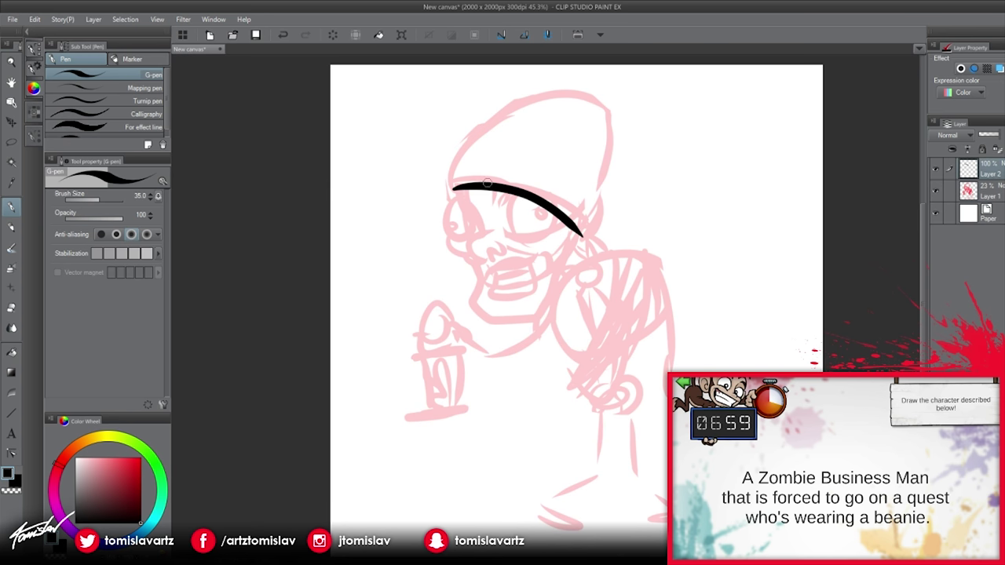
pyautogui.hotkey('ctrl', 'z')
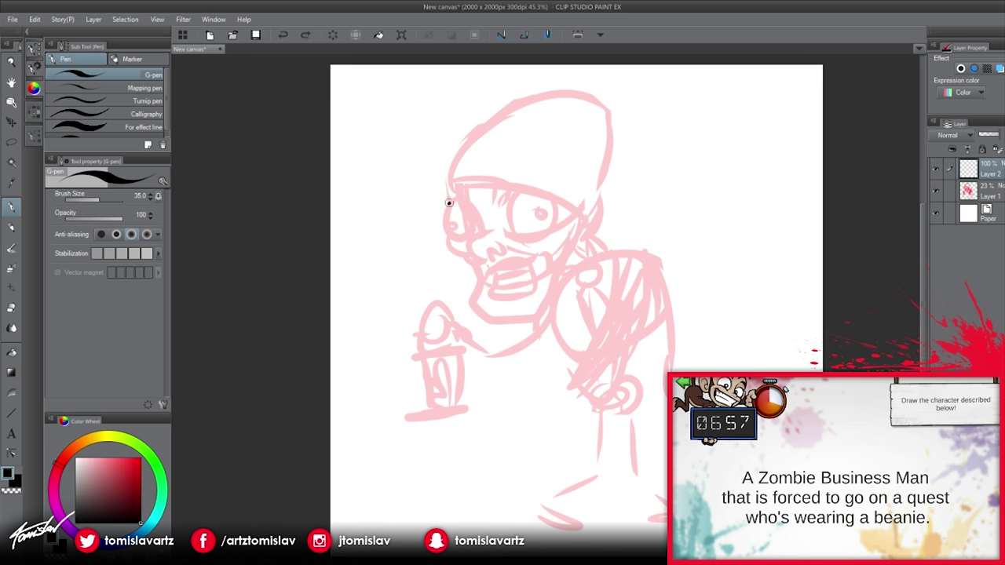
pyautogui.moveTo(448, 203)
pyautogui.mouseDown()
pyautogui.moveTo(472, 233)
pyautogui.moveTo(447, 233)
pyautogui.moveTo(452, 222)
pyautogui.moveTo(469, 254)
pyautogui.mouseUp()
pyautogui.moveTo(446, 205)
pyautogui.mouseDown()
pyautogui.moveTo(467, 190)
pyautogui.moveTo(482, 231)
pyautogui.moveTo(471, 237)
pyautogui.moveTo(475, 257)
pyautogui.moveTo(501, 252)
pyautogui.moveTo(500, 219)
pyautogui.mouseUp()
pyautogui.click(494, 257)
pyautogui.moveTo(452, 249)
pyautogui.mouseDown()
pyautogui.moveTo(489, 324)
pyautogui.moveTo(530, 324)
pyautogui.moveTo(564, 264)
pyautogui.moveTo(570, 239)
pyautogui.moveTo(552, 257)
pyautogui.moveTo(564, 250)
pyautogui.moveTo(574, 226)
pyautogui.mouseUp()
pyautogui.moveTo(508, 235)
pyautogui.mouseDown()
pyautogui.moveTo(549, 212)
pyautogui.moveTo(515, 233)
pyautogui.moveTo(532, 193)
pyautogui.moveTo(531, 217)
pyautogui.mouseUp()
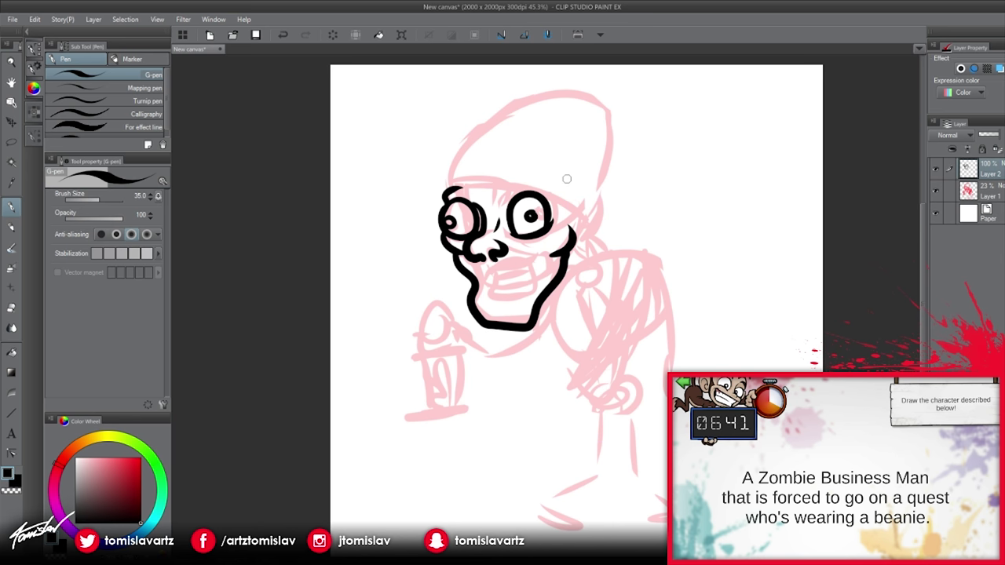
pyautogui.hotkey('ctrl', 'z')
pyautogui.moveTo(541, 209)
pyautogui.mouseDown()
pyautogui.moveTo(528, 226)
pyautogui.moveTo(539, 208)
pyautogui.mouseUp()
# - Ink the beanie with a curved brim above the eyes and a crown that flops over at the back
pyautogui.hotkey('ctrl', 'z')
pyautogui.hotkey('ctrl', 'z')
pyautogui.moveTo(450, 188)
pyautogui.mouseDown()
pyautogui.moveTo(511, 185)
pyautogui.moveTo(598, 227)
pyautogui.mouseUp()
pyautogui.moveTo(440, 206)
pyautogui.mouseDown()
pyautogui.moveTo(436, 173)
pyautogui.moveTo(481, 138)
pyautogui.moveTo(593, 115)
pyautogui.moveTo(594, 216)
pyautogui.mouseUp()
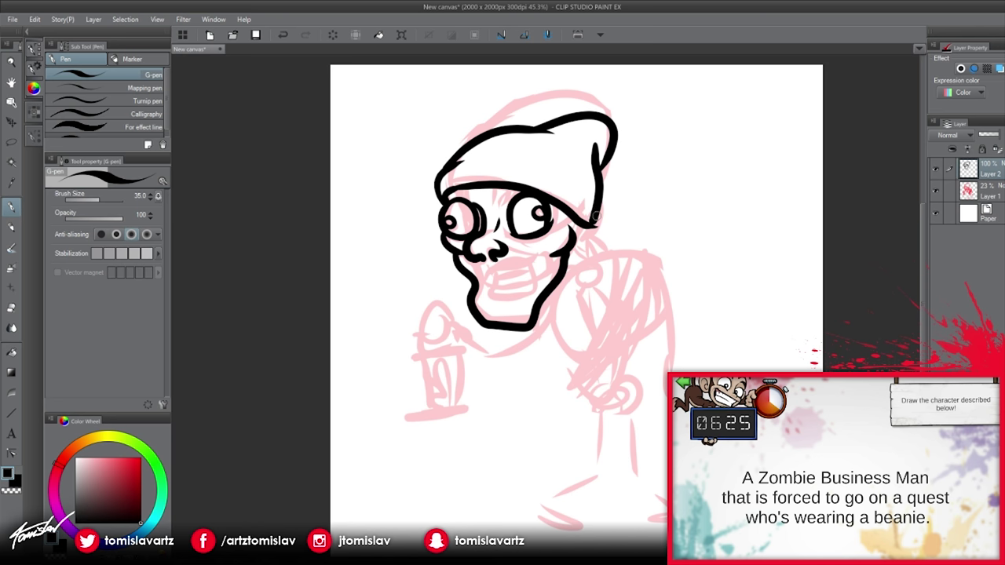
# - Erase the brim's rear corner and redraw it as a flap reaching down behind the cheek
pyautogui.press('e')
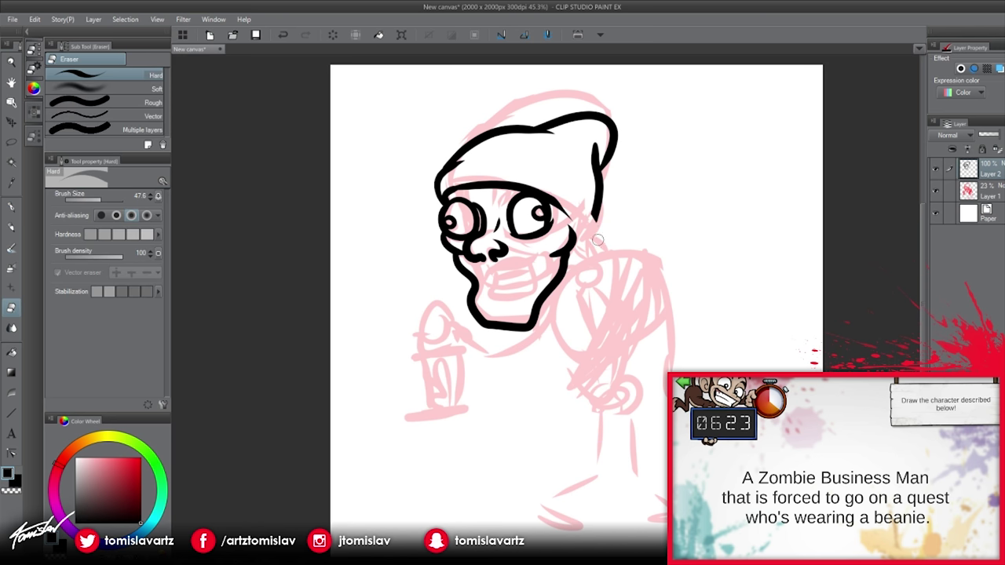
pyautogui.press('p')
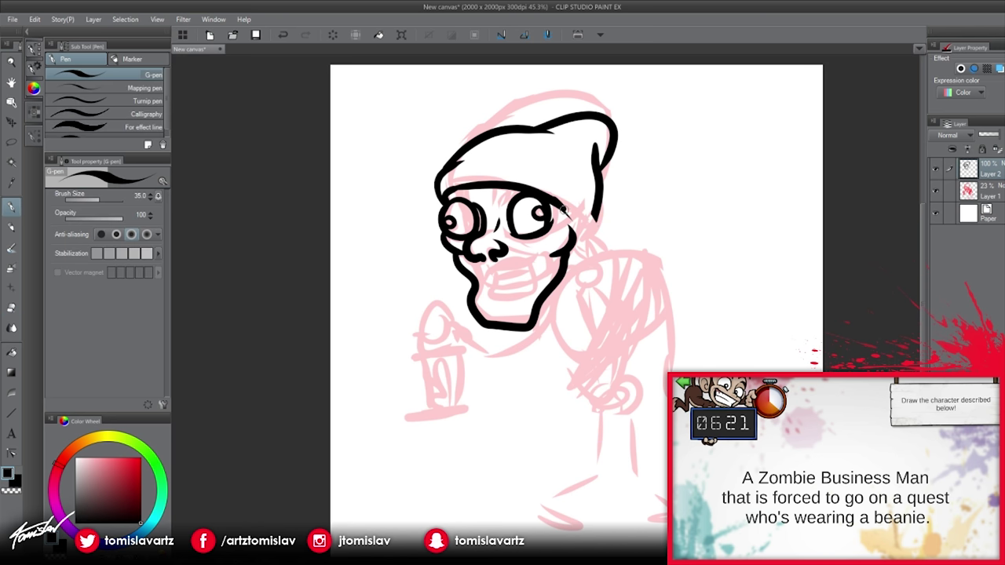
pyautogui.moveTo(581, 232)
pyautogui.mouseDown()
pyautogui.moveTo(580, 256)
pyautogui.moveTo(598, 201)
pyautogui.mouseUp()
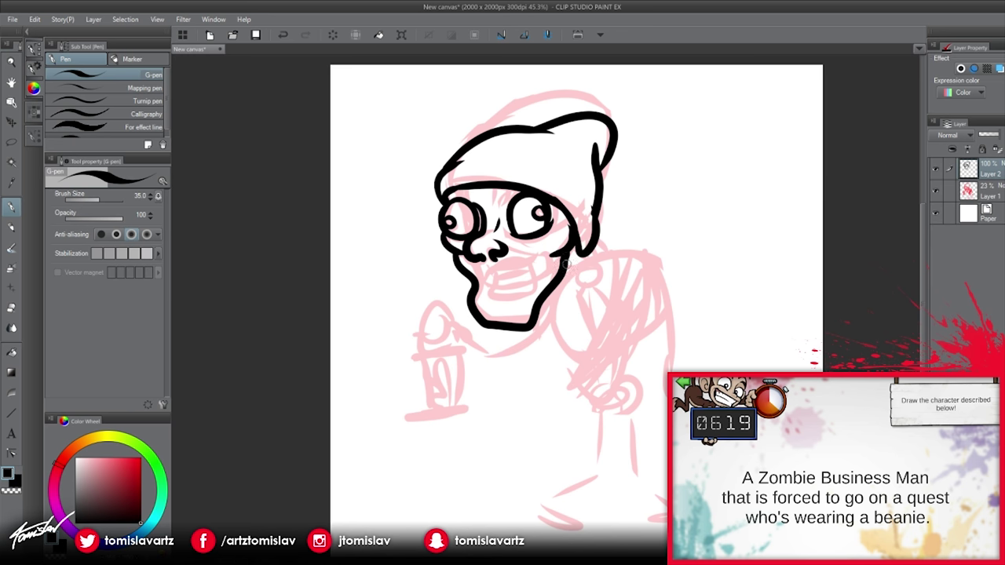
pyautogui.moveTo(580, 240); pyautogui.dragTo(585, 234)
# - Ink a wide open grinning mouth with an upper teeth line, undoing the rounded lower lip strokes
pyautogui.moveTo(482, 276)
pyautogui.mouseDown()
pyautogui.moveTo(534, 258)
pyautogui.moveTo(499, 303)
pyautogui.moveTo(525, 301)
pyautogui.moveTo(536, 259)
pyautogui.moveTo(506, 279)
pyautogui.moveTo(540, 267)
pyautogui.mouseUp()
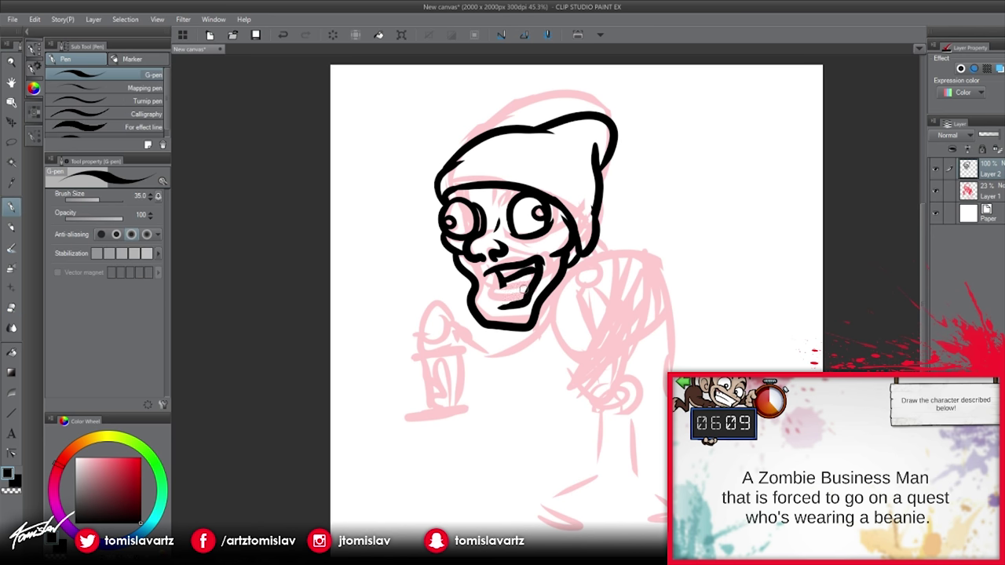
pyautogui.moveTo(524, 287)
pyautogui.mouseDown()
pyautogui.moveTo(496, 288)
pyautogui.moveTo(520, 301)
pyautogui.mouseUp()
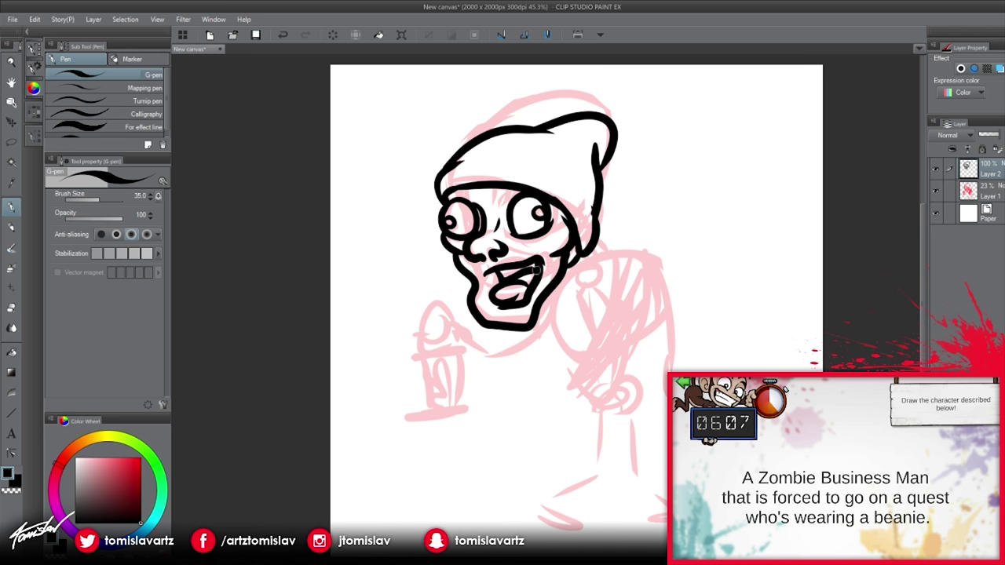
pyautogui.hotkey('ctrl', 'z')
pyautogui.hotkey('ctrl', 'z')
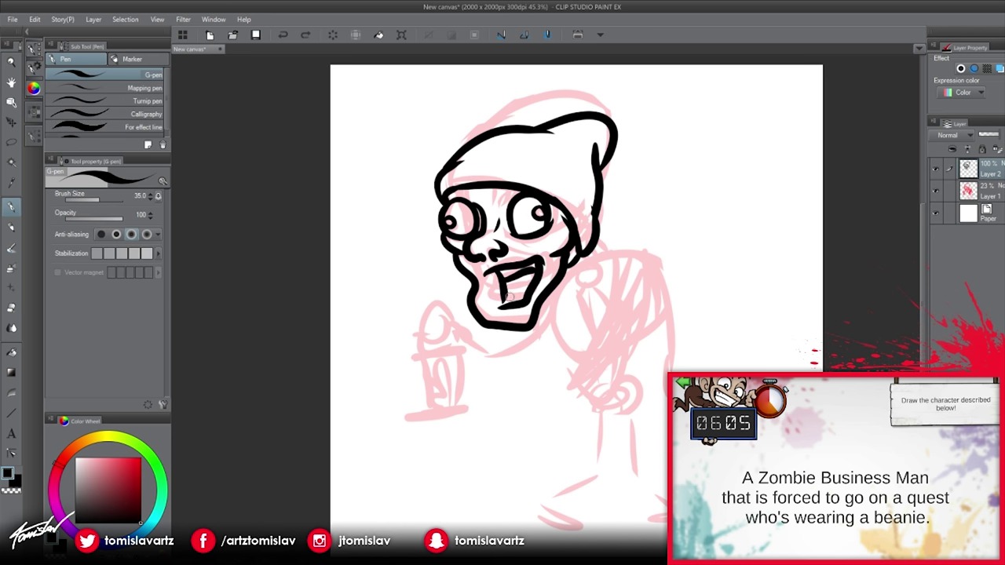
# - Erase the front of the jaw and lower cheek, and redraw both lines closer to the mouth
pyautogui.press('e')
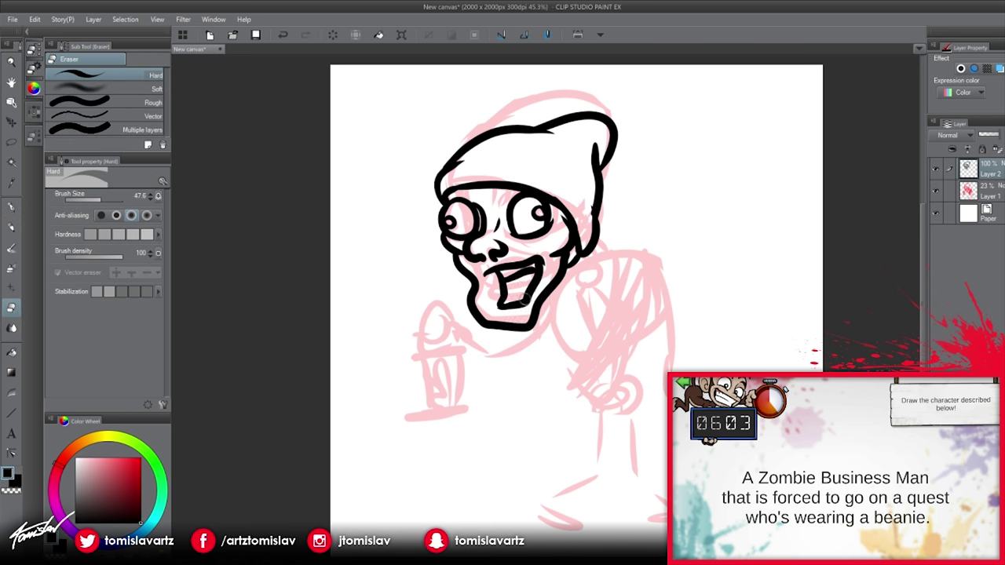
pyautogui.moveTo(475, 286); pyautogui.dragTo(474, 320)
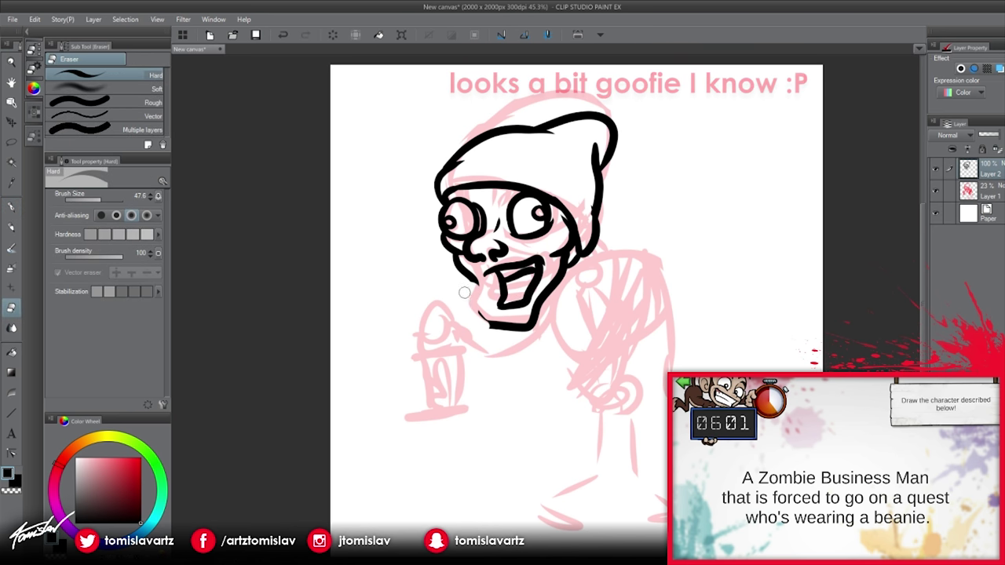
pyautogui.press('p')
pyautogui.moveTo(475, 278)
pyautogui.mouseDown()
pyautogui.moveTo(474, 298)
pyautogui.moveTo(497, 317)
pyautogui.mouseUp()
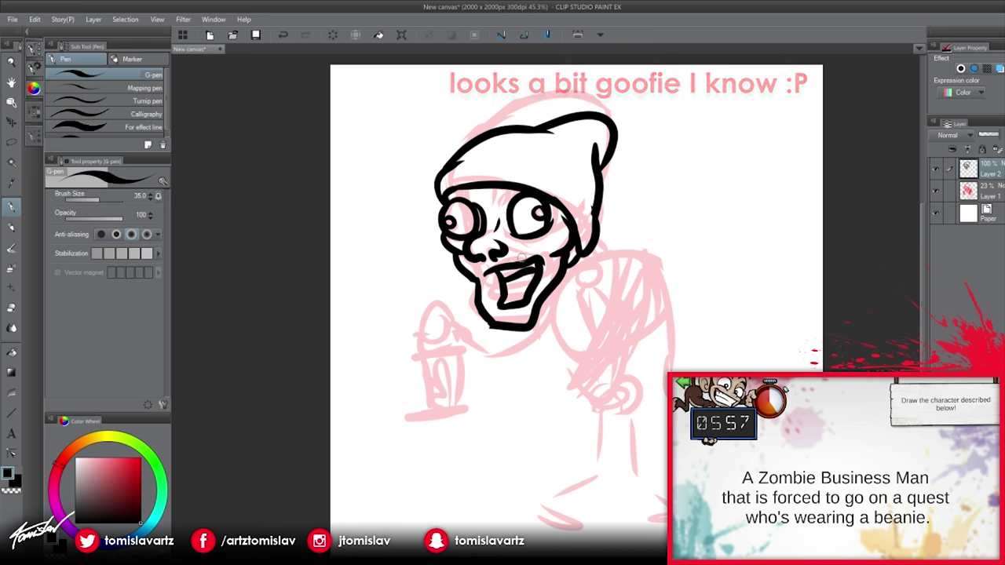
pyautogui.press('e')
pyautogui.moveTo(461, 266); pyautogui.dragTo(454, 260)
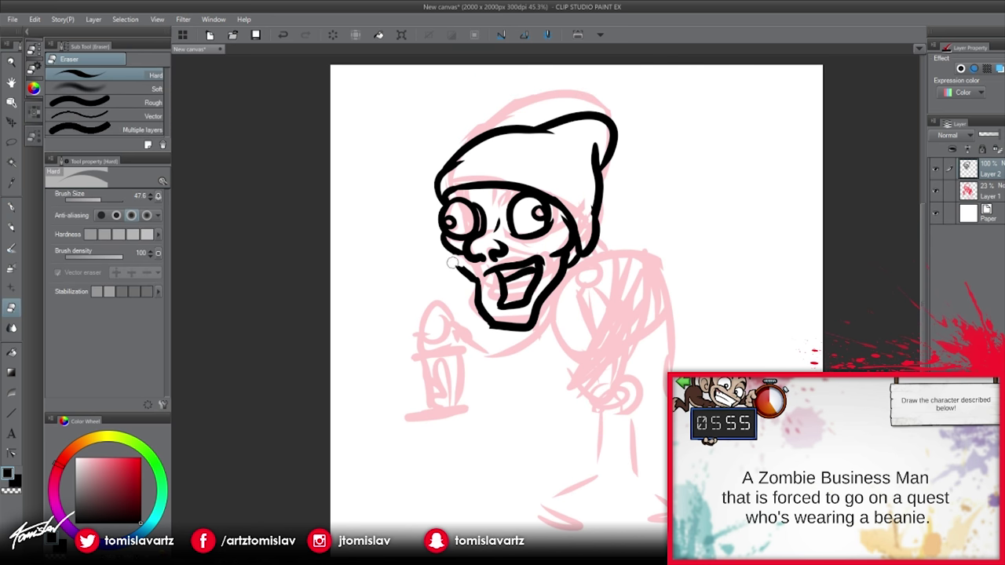
pyautogui.press('p')
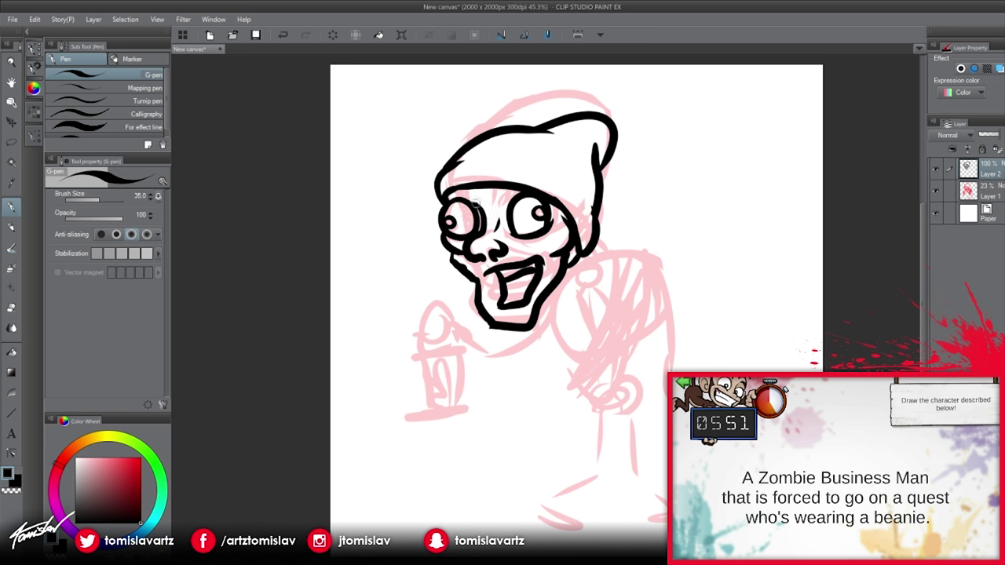
# - Ink jagged wound edges beneath the brim and on the front cheek, and hatch the torn areas
pyautogui.moveTo(474, 203); pyautogui.dragTo(482, 193)
pyautogui.press('e')
pyautogui.press('p')
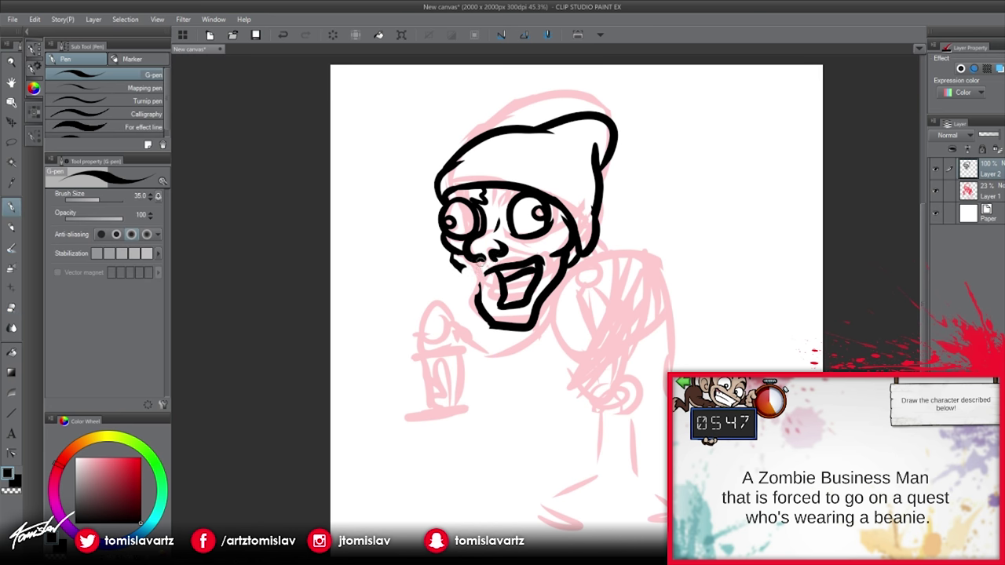
pyautogui.moveTo(480, 259)
pyautogui.mouseDown()
pyautogui.moveTo(463, 287)
pyautogui.moveTo(477, 279)
pyautogui.moveTo(466, 278)
pyautogui.mouseUp()
pyautogui.moveTo(460, 240); pyautogui.dragTo(454, 249)
pyautogui.moveTo(459, 190)
pyautogui.mouseDown()
pyautogui.moveTo(453, 203)
pyautogui.moveTo(470, 206)
pyautogui.mouseUp()
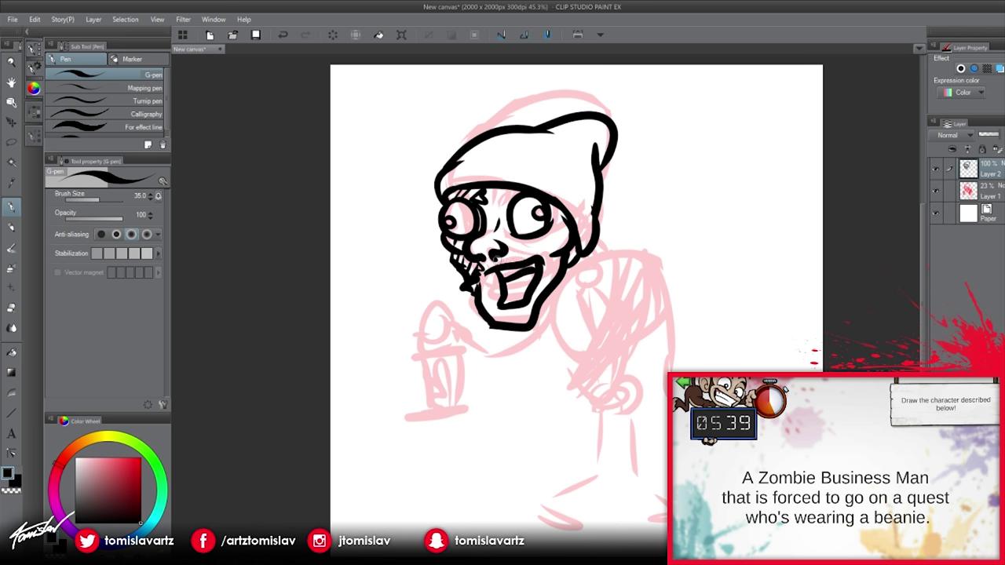
# - Trim the jaw's rear and front lines and re-ink them at a slant toward a narrower chin
pyautogui.press('e')
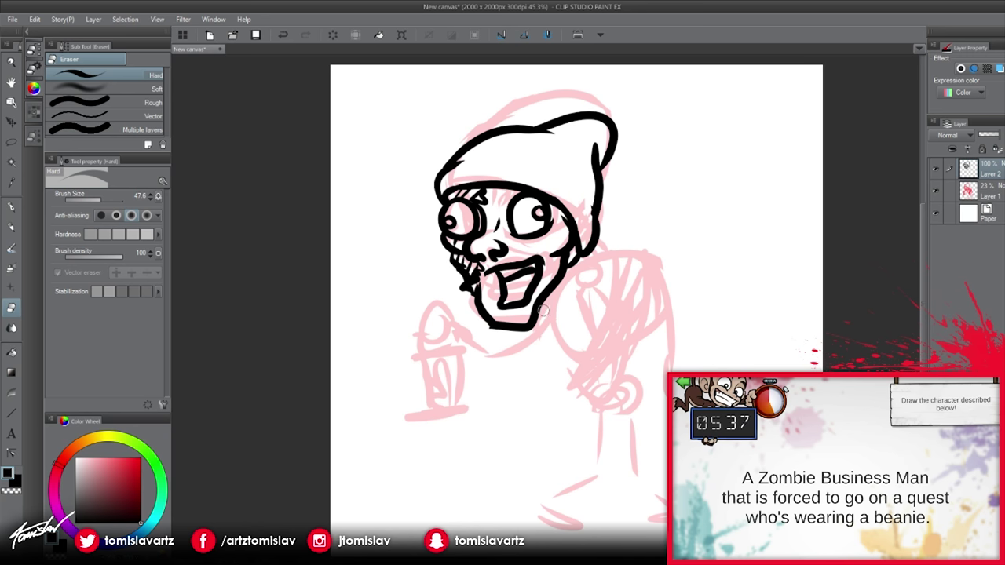
pyautogui.press('p')
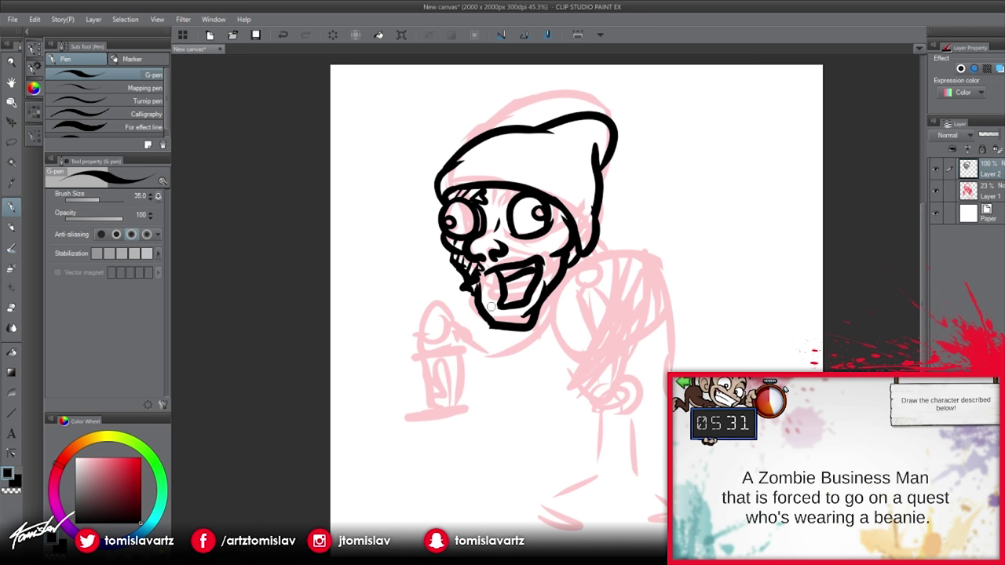
pyautogui.press('e')
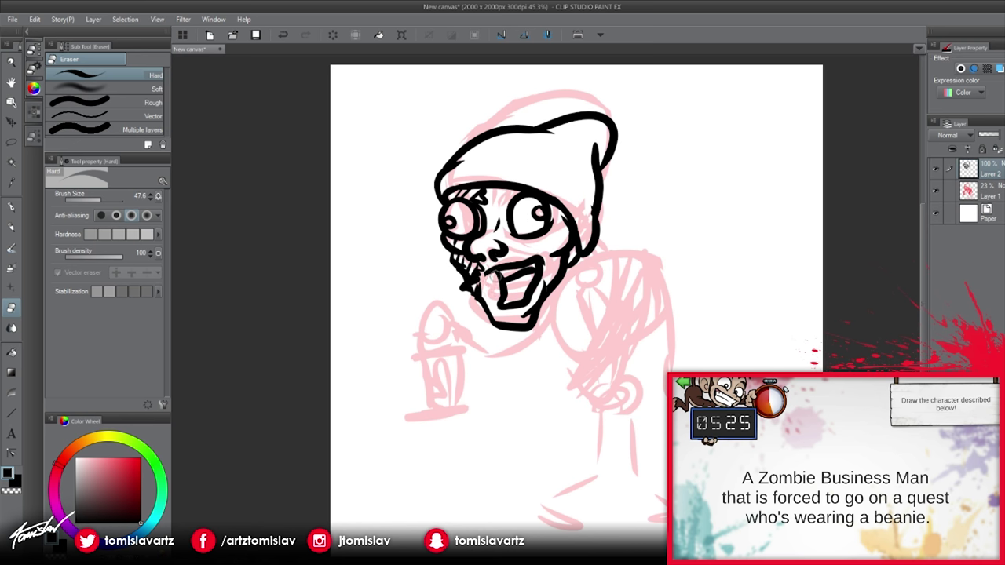
# - Ink a short crease on the beanie and the neck, collar and hanging necktie over the jacket front
pyautogui.press('p')
pyautogui.moveTo(522, 168); pyautogui.dragTo(564, 192)
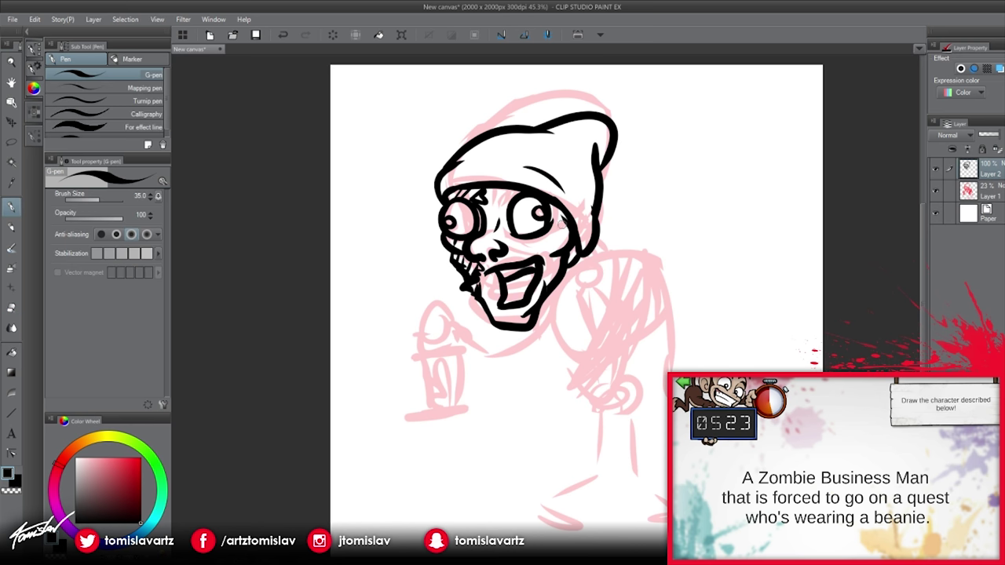
pyautogui.moveTo(565, 296)
pyautogui.mouseDown()
pyautogui.moveTo(565, 268)
pyautogui.moveTo(600, 252)
pyautogui.moveTo(572, 316)
pyautogui.moveTo(583, 265)
pyautogui.moveTo(571, 268)
pyautogui.mouseUp()
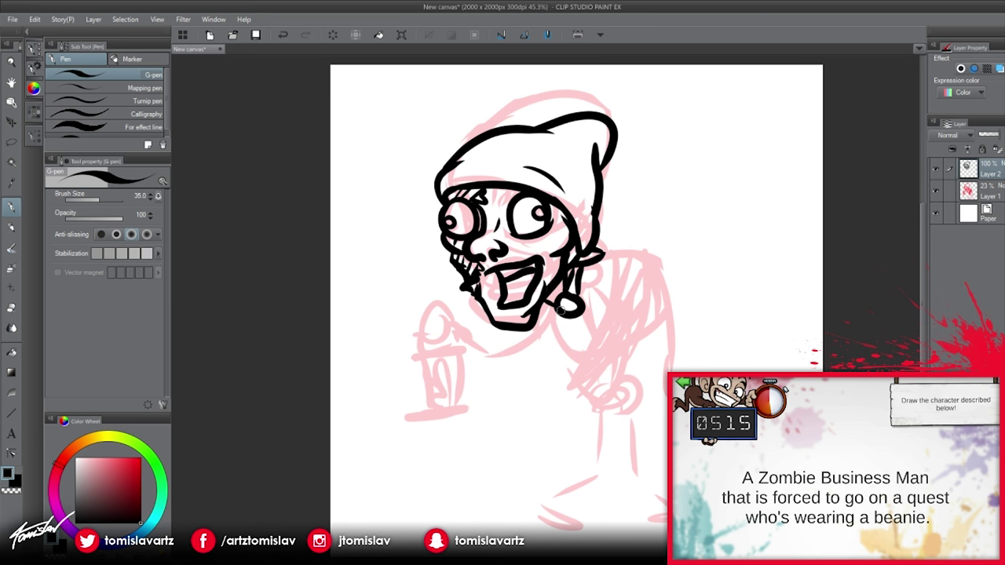
pyautogui.moveTo(542, 301)
pyautogui.mouseDown()
pyautogui.moveTo(543, 331)
pyautogui.moveTo(560, 306)
pyautogui.moveTo(560, 357)
pyautogui.moveTo(539, 406)
pyautogui.moveTo(583, 313)
pyautogui.moveTo(554, 337)
pyautogui.moveTo(614, 378)
pyautogui.moveTo(578, 414)
pyautogui.moveTo(599, 425)
pyautogui.moveTo(622, 386)
pyautogui.moveTo(603, 328)
pyautogui.mouseUp()
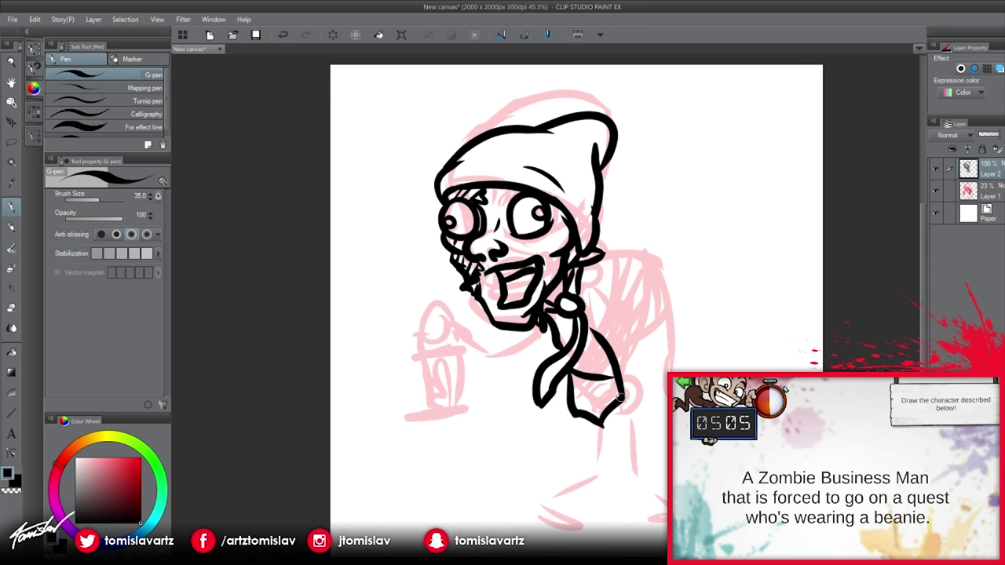
# - Ink the side edge of the torn jacket, the hunched back and shoulder line, and short folds at the shoulder
pyautogui.moveTo(620, 397)
pyautogui.mouseDown()
pyautogui.moveTo(646, 412)
pyautogui.moveTo(632, 312)
pyautogui.mouseUp()
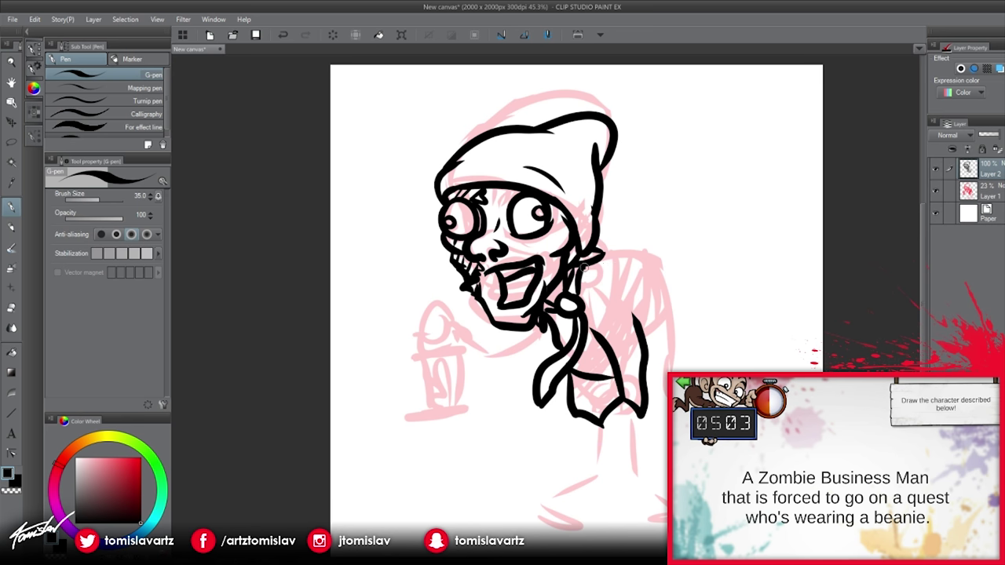
pyautogui.moveTo(583, 268)
pyautogui.mouseDown()
pyautogui.moveTo(637, 267)
pyautogui.moveTo(634, 313)
pyautogui.moveTo(608, 297)
pyautogui.moveTo(639, 275)
pyautogui.moveTo(647, 298)
pyautogui.moveTo(627, 293)
pyautogui.moveTo(645, 279)
pyautogui.moveTo(665, 321)
pyautogui.mouseUp()
pyautogui.press('e')
pyautogui.press('p')
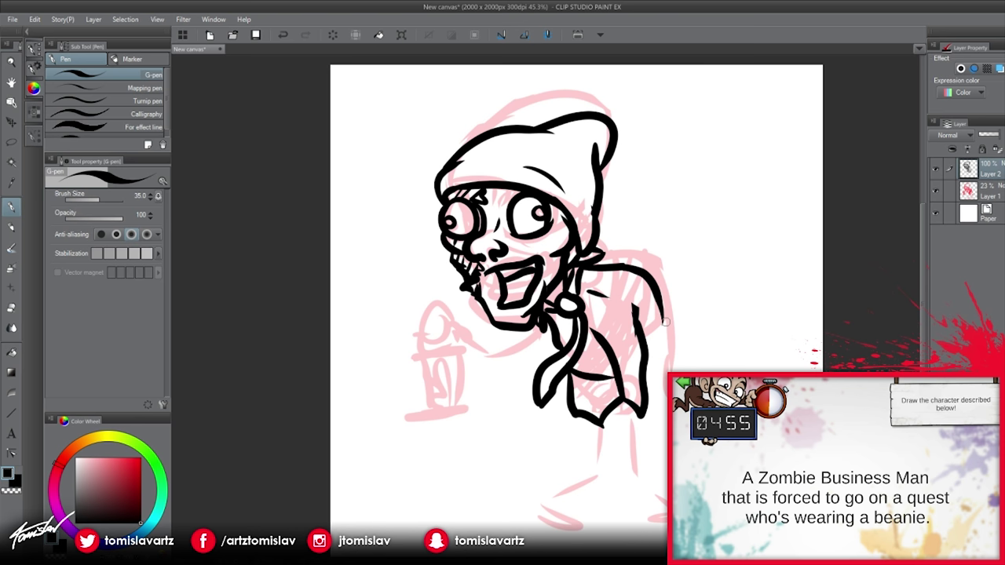
pyautogui.moveTo(617, 297); pyautogui.dragTo(650, 313)
# - Ink the front fist and the lantern it holds, trim both ends of the lantern's base, and draw a flame inside
pyautogui.moveTo(424, 343)
pyautogui.mouseDown()
pyautogui.moveTo(411, 320)
pyautogui.moveTo(438, 303)
pyautogui.moveTo(469, 338)
pyautogui.moveTo(446, 319)
pyautogui.moveTo(417, 354)
pyautogui.mouseUp()
pyautogui.moveTo(411, 356)
pyautogui.mouseDown()
pyautogui.moveTo(473, 350)
pyautogui.moveTo(459, 336)
pyautogui.moveTo(424, 419)
pyautogui.mouseUp()
pyautogui.moveTo(460, 350)
pyautogui.mouseDown()
pyautogui.moveTo(465, 418)
pyautogui.moveTo(494, 413)
pyautogui.mouseUp()
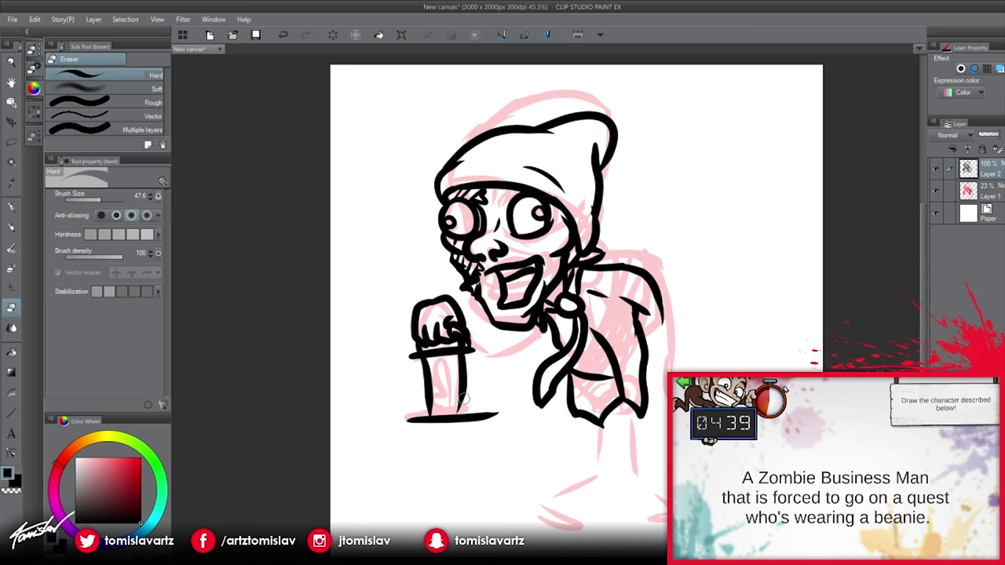
pyautogui.moveTo(482, 404); pyautogui.dragTo(497, 418)
pyautogui.moveTo(407, 413); pyautogui.dragTo(428, 426)
pyautogui.press('p')
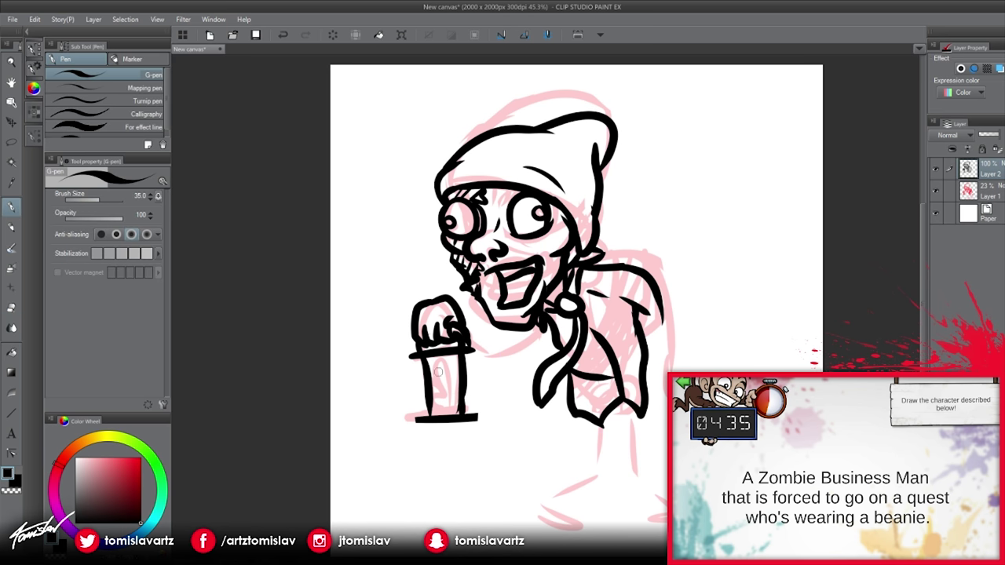
pyautogui.moveTo(437, 409)
pyautogui.mouseDown()
pyautogui.moveTo(448, 366)
pyautogui.moveTo(453, 394)
pyautogui.moveTo(442, 418)
pyautogui.mouseUp()
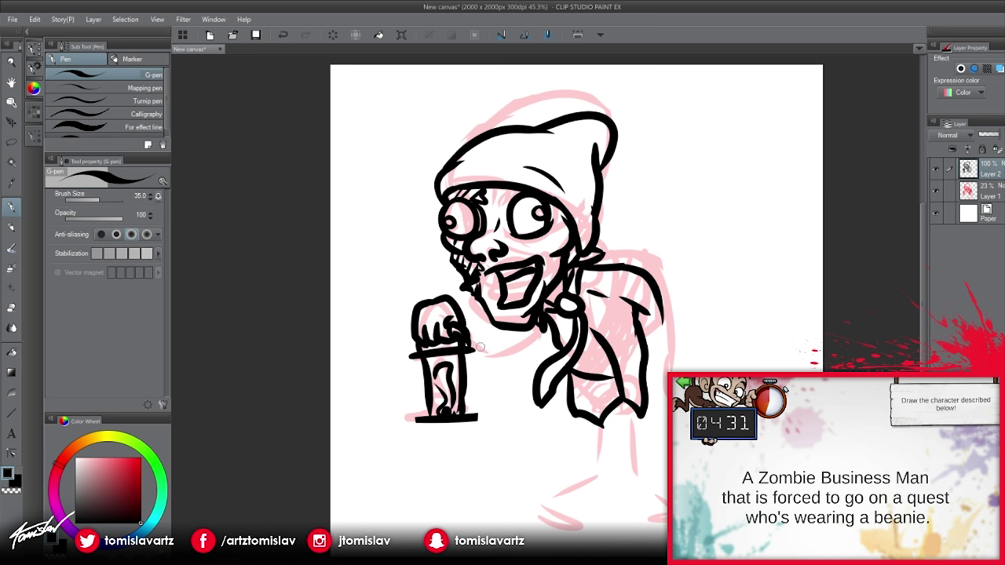
# - Ink the upper and lower lines of the bent front arm between the fist and torso, cleaning up the lower line
pyautogui.moveTo(461, 308)
pyautogui.mouseDown()
pyautogui.moveTo(471, 347)
pyautogui.moveTo(491, 364)
pyautogui.moveTo(463, 350)
pyautogui.moveTo(493, 375)
pyautogui.moveTo(490, 354)
pyautogui.moveTo(499, 362)
pyautogui.moveTo(536, 330)
pyautogui.mouseUp()
pyautogui.moveTo(465, 358)
pyautogui.mouseDown()
pyautogui.moveTo(480, 378)
pyautogui.moveTo(526, 369)
pyautogui.moveTo(556, 343)
pyautogui.mouseUp()
pyautogui.press('e')
pyautogui.moveTo(474, 355)
pyautogui.mouseDown()
pyautogui.moveTo(492, 383)
pyautogui.moveTo(512, 376)
pyautogui.moveTo(509, 366)
pyautogui.mouseUp()
pyautogui.press('p')
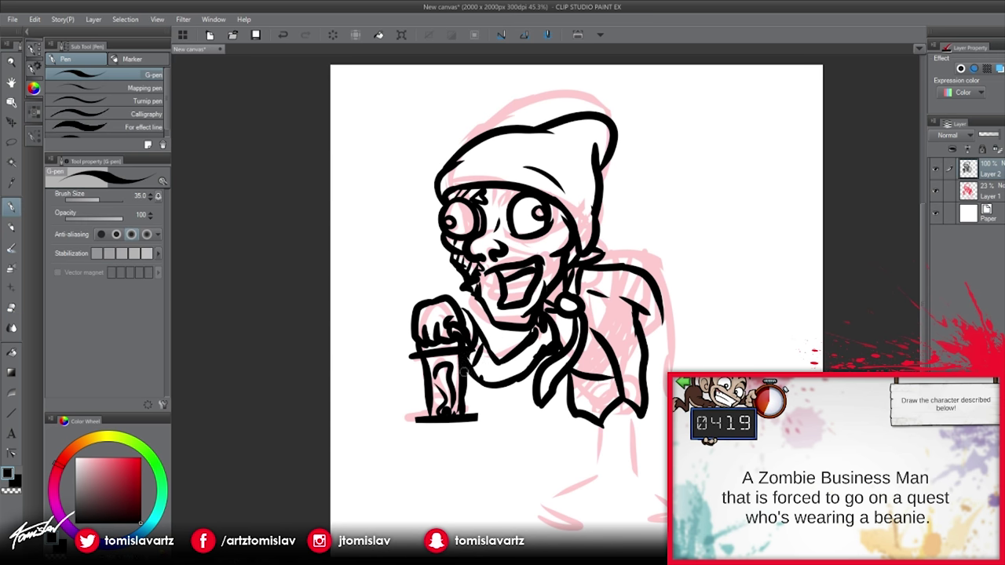
# - Rework the jacket's side edge and ink the rear arm hanging down to its hand, undoing one outer arm stroke
pyautogui.press('e')
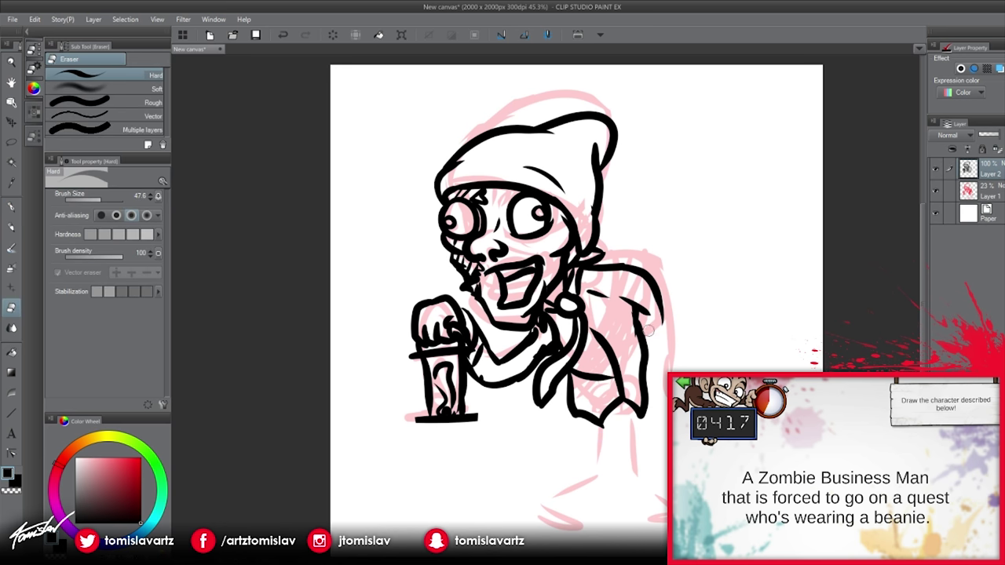
pyautogui.moveTo(648, 339)
pyautogui.mouseDown()
pyautogui.moveTo(637, 377)
pyautogui.moveTo(644, 361)
pyautogui.moveTo(656, 394)
pyautogui.mouseUp()
pyautogui.press('p')
pyautogui.moveTo(638, 309)
pyautogui.mouseDown()
pyautogui.moveTo(645, 378)
pyautogui.moveTo(633, 376)
pyautogui.moveTo(659, 410)
pyautogui.mouseUp()
pyautogui.moveTo(664, 295); pyautogui.dragTo(674, 376)
pyautogui.hotkey('ctrl', 'z')
pyautogui.moveTo(653, 279)
pyautogui.mouseDown()
pyautogui.moveTo(665, 375)
pyautogui.moveTo(653, 407)
pyautogui.moveTo(665, 421)
pyautogui.mouseUp()
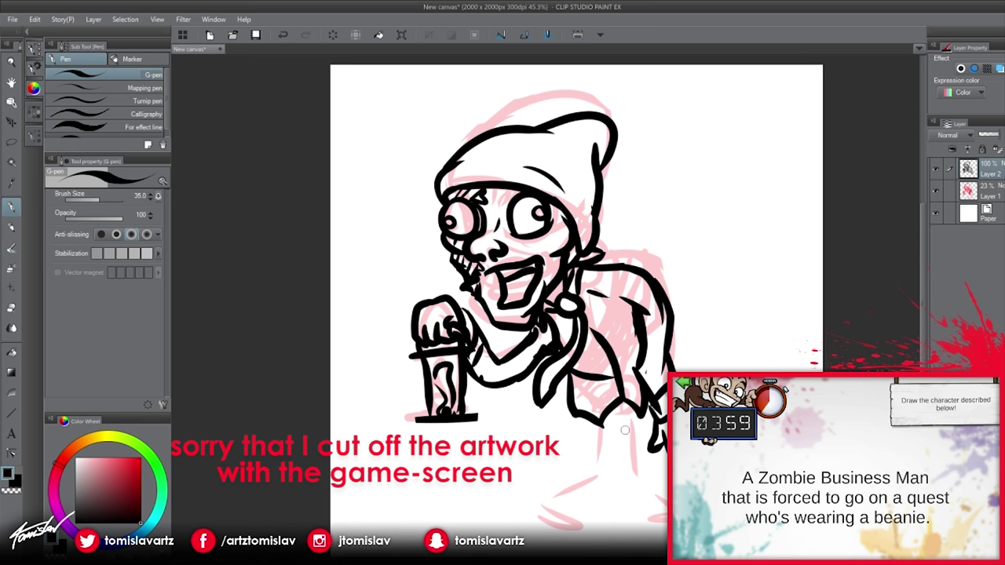
# - Ink the lower edge of the torso and both bent legs with their feet, following the pink sketch
pyautogui.moveTo(603, 432); pyautogui.dragTo(627, 450)
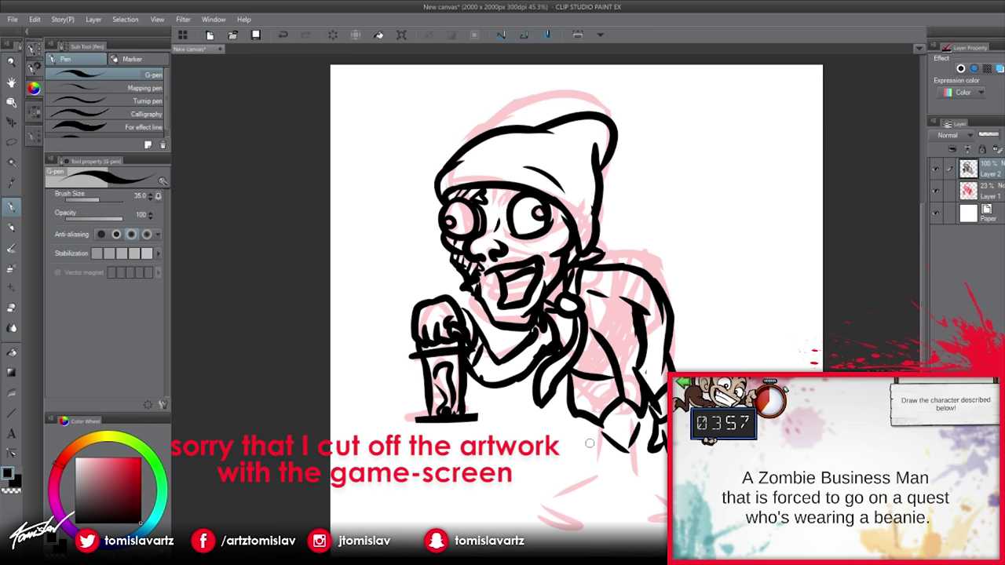
pyautogui.moveTo(573, 414)
pyautogui.mouseDown()
pyautogui.moveTo(593, 442)
pyautogui.moveTo(590, 458)
pyautogui.moveTo(621, 459)
pyautogui.moveTo(619, 485)
pyautogui.moveTo(601, 500)
pyautogui.moveTo(533, 500)
pyautogui.moveTo(539, 489)
pyautogui.moveTo(583, 480)
pyautogui.moveTo(579, 448)
pyautogui.moveTo(584, 474)
pyautogui.mouseUp()
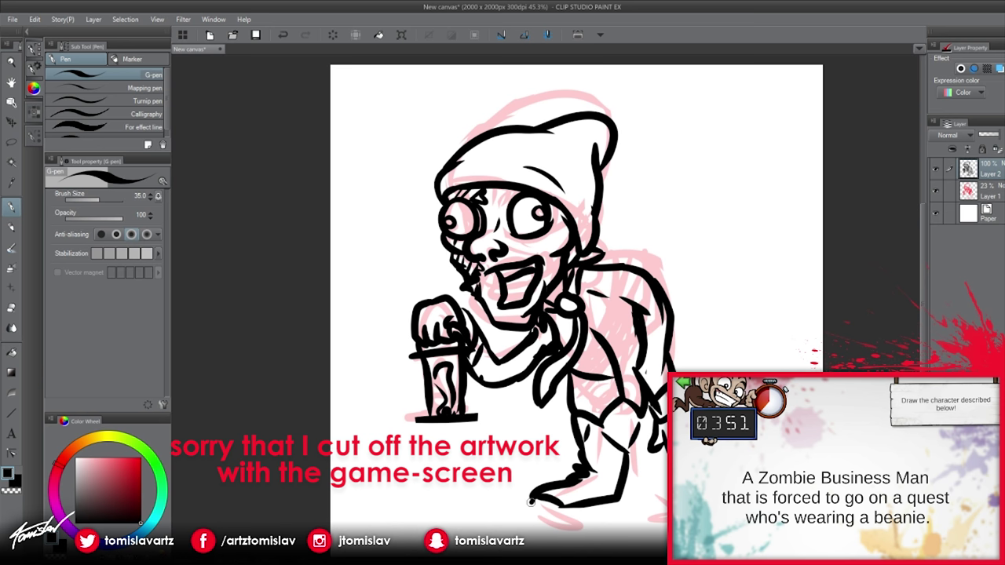
pyautogui.moveTo(545, 525)
pyautogui.mouseDown()
pyautogui.moveTo(586, 524)
pyautogui.moveTo(544, 520)
pyautogui.moveTo(542, 534)
pyautogui.moveTo(529, 518)
pyautogui.moveTo(541, 498)
pyautogui.moveTo(537, 523)
pyautogui.moveTo(532, 512)
pyautogui.moveTo(560, 526)
pyautogui.mouseUp()
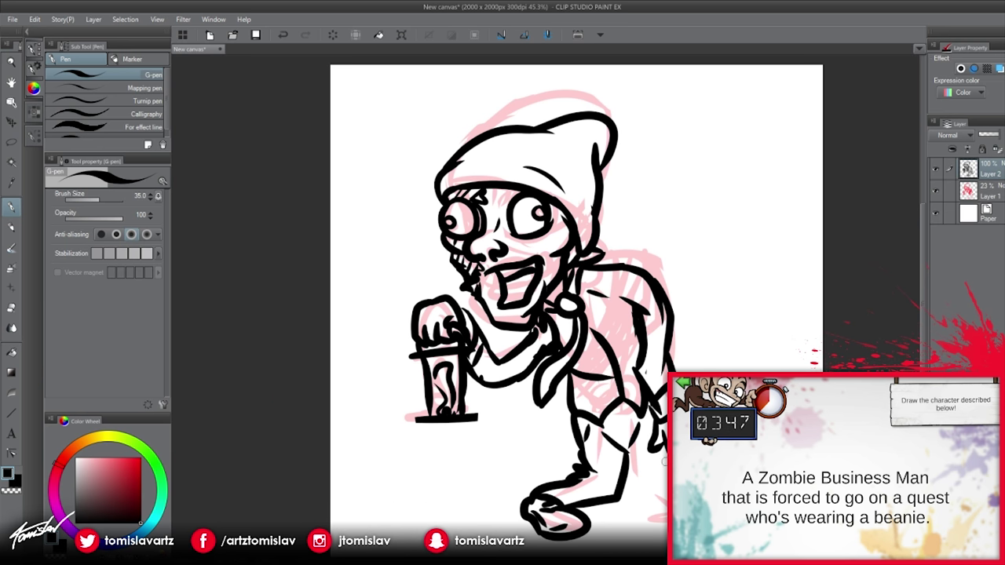
pyautogui.moveTo(617, 450)
pyautogui.mouseDown()
pyautogui.moveTo(649, 496)
pyautogui.moveTo(668, 502)
pyautogui.moveTo(642, 524)
pyautogui.moveTo(669, 532)
pyautogui.mouseUp()
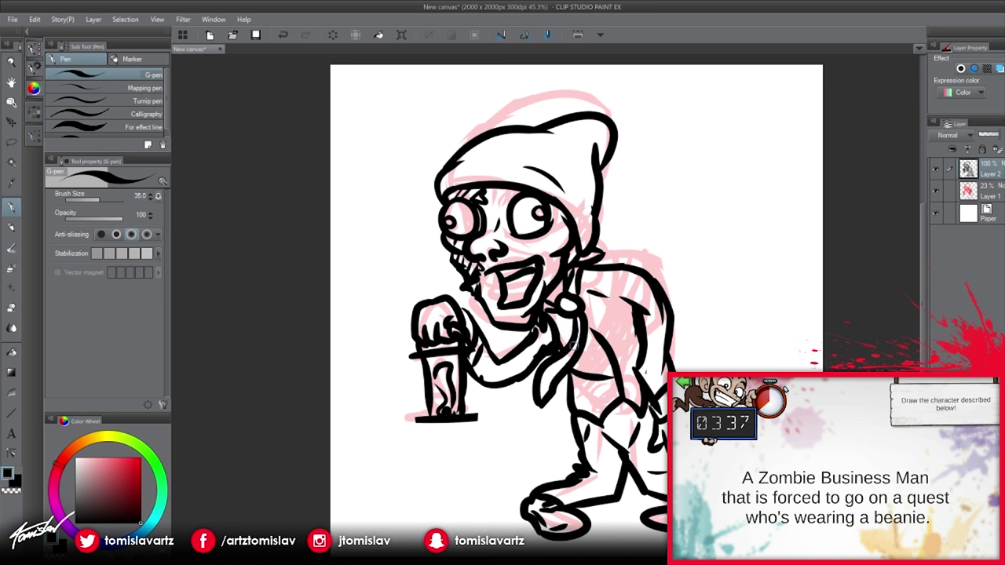
# - Touch up the inner elbow of the front arm and hide the pink sketch on Layer 1
pyautogui.press('e')
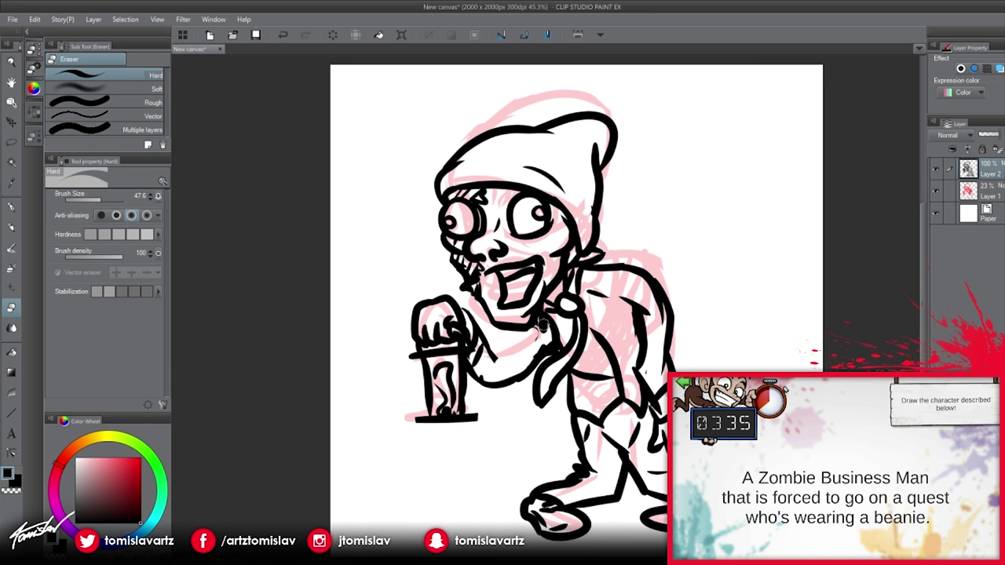
pyautogui.press('p')
pyautogui.moveTo(494, 362)
pyautogui.mouseDown()
pyautogui.moveTo(514, 362)
pyautogui.moveTo(535, 330)
pyautogui.mouseUp()
pyautogui.click(990, 191)
pyautogui.click(935, 190)
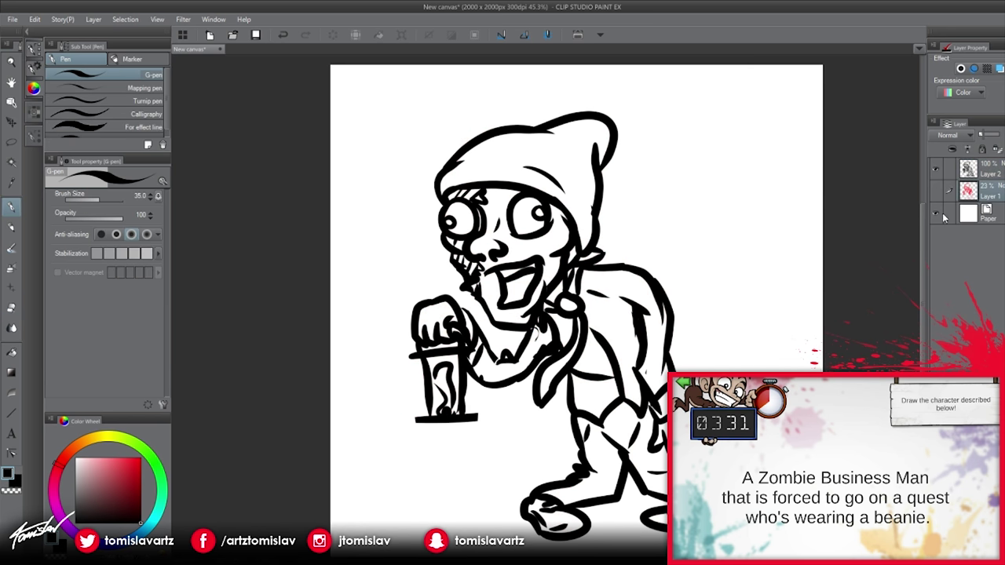
pyautogui.press('h')
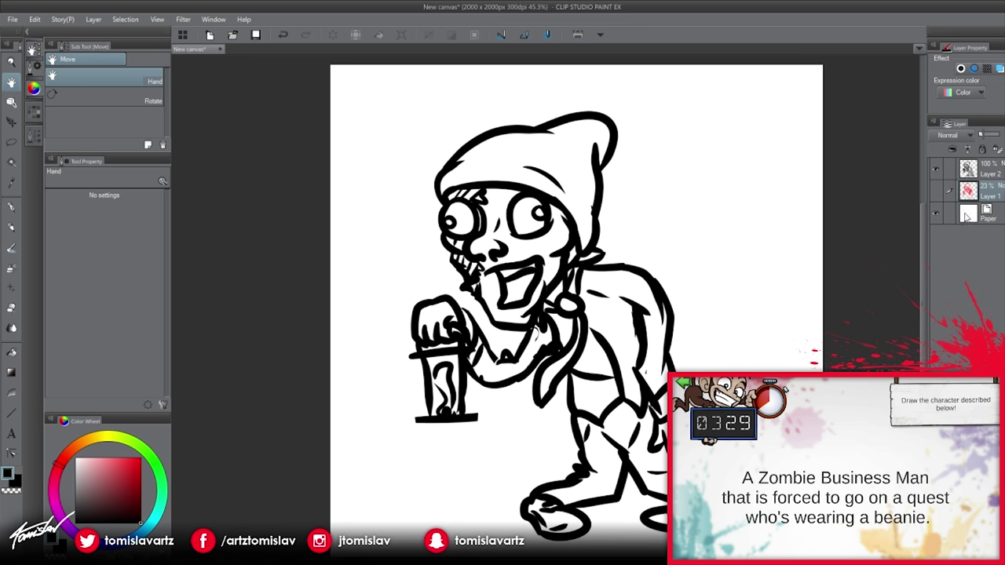
# - On Layer 2, erase the front forearm's upper line and re-ink it straighter with a sleeve fold
pyautogui.click(987, 172)
pyautogui.press('e')
pyautogui.moveTo(465, 307)
pyautogui.mouseDown()
pyautogui.moveTo(499, 359)
pyautogui.moveTo(473, 332)
pyautogui.moveTo(500, 355)
pyautogui.mouseUp()
pyautogui.press('p')
pyautogui.moveTo(457, 307); pyautogui.dragTo(509, 351)
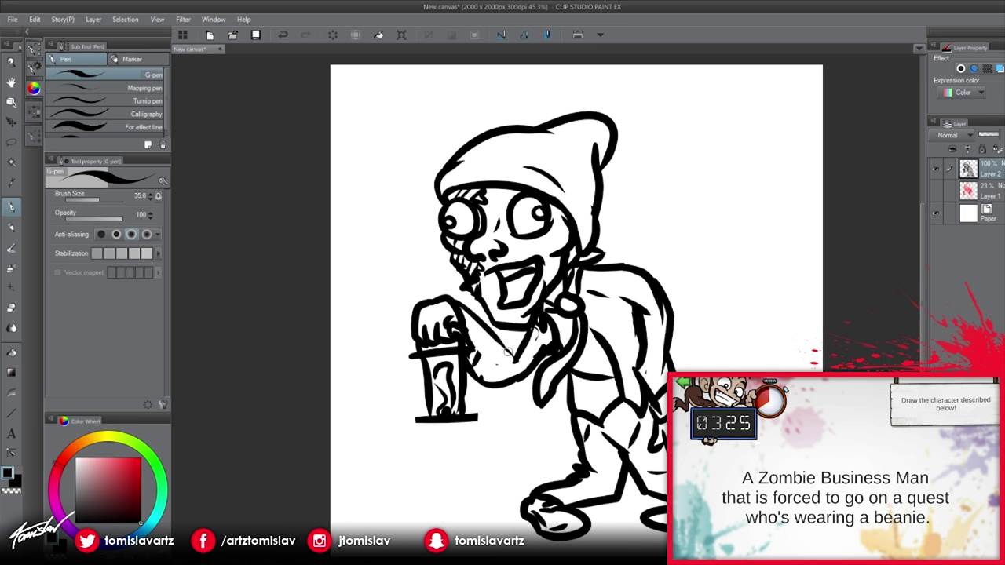
pyautogui.moveTo(476, 323)
pyautogui.mouseDown()
pyautogui.moveTo(512, 357)
pyautogui.moveTo(503, 359)
pyautogui.mouseUp()
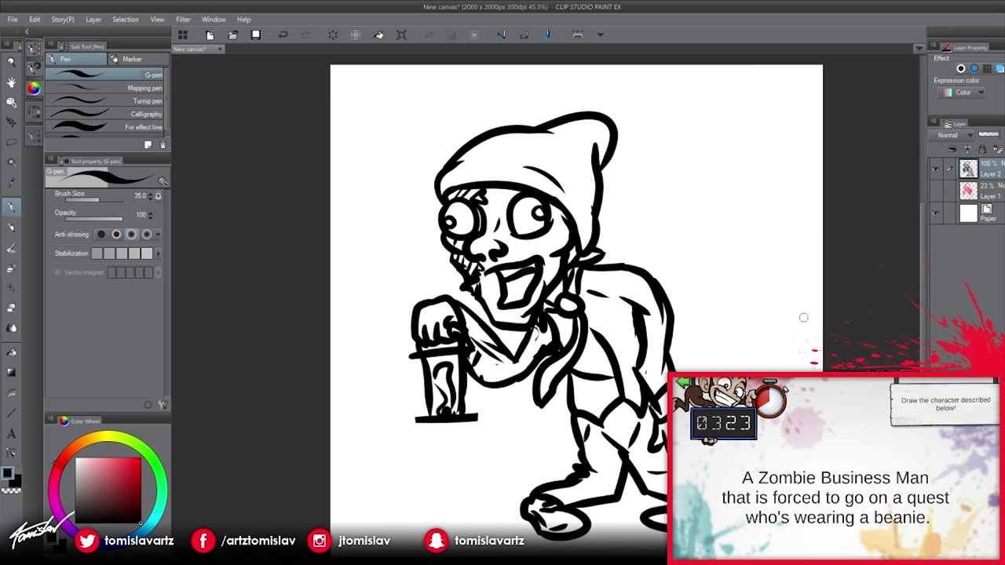
# - Add a layer between the line art and the sketch, lasso the face, and fill it with light yellow-green
pyautogui.click(970, 190)
pyautogui.hotkey('ctrl', 'shift', 'n')
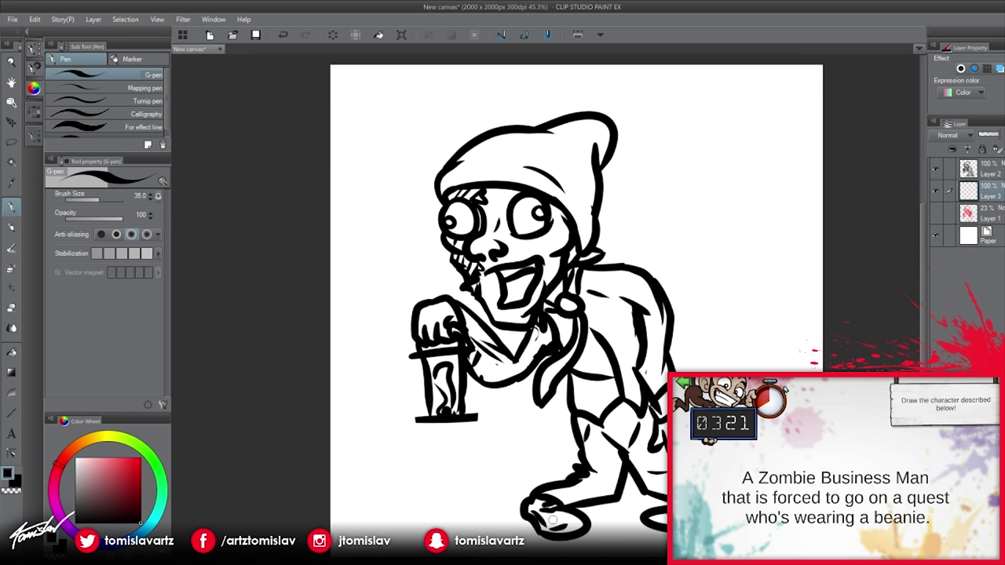
pyautogui.click(123, 435)
pyautogui.click(112, 458)
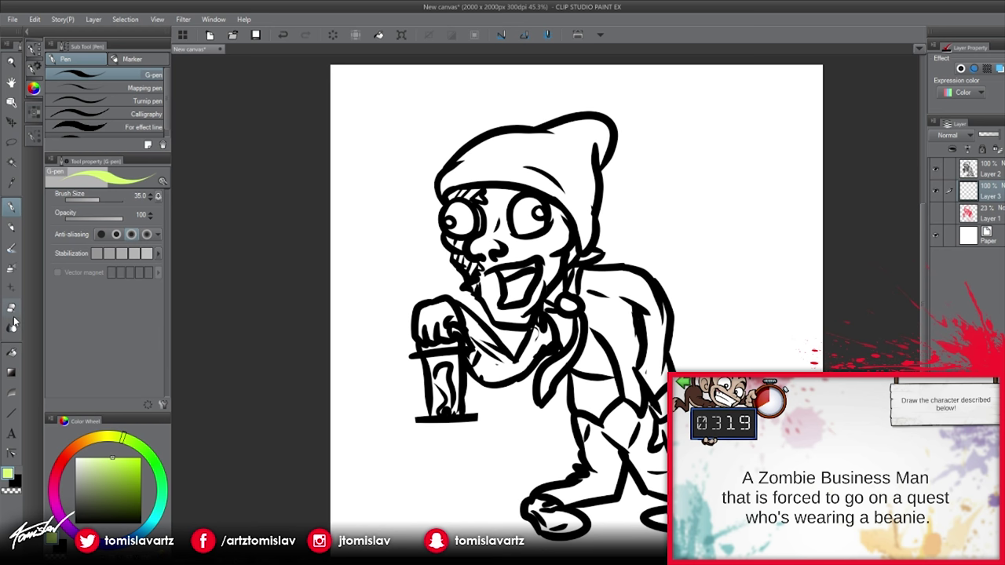
pyautogui.press('m')
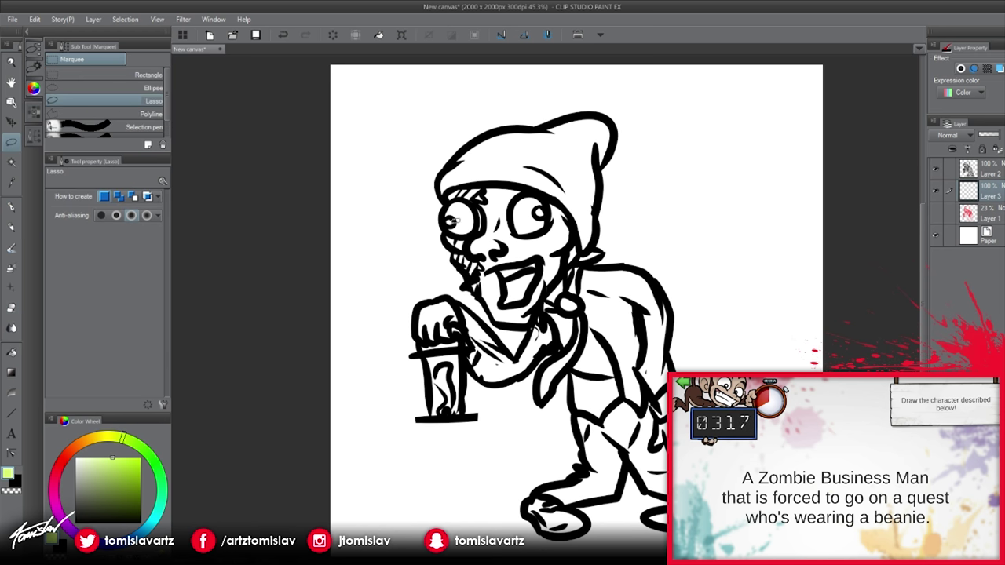
pyautogui.moveTo(454, 190)
pyautogui.mouseDown()
pyautogui.moveTo(502, 164)
pyautogui.moveTo(569, 193)
pyautogui.mouseUp()
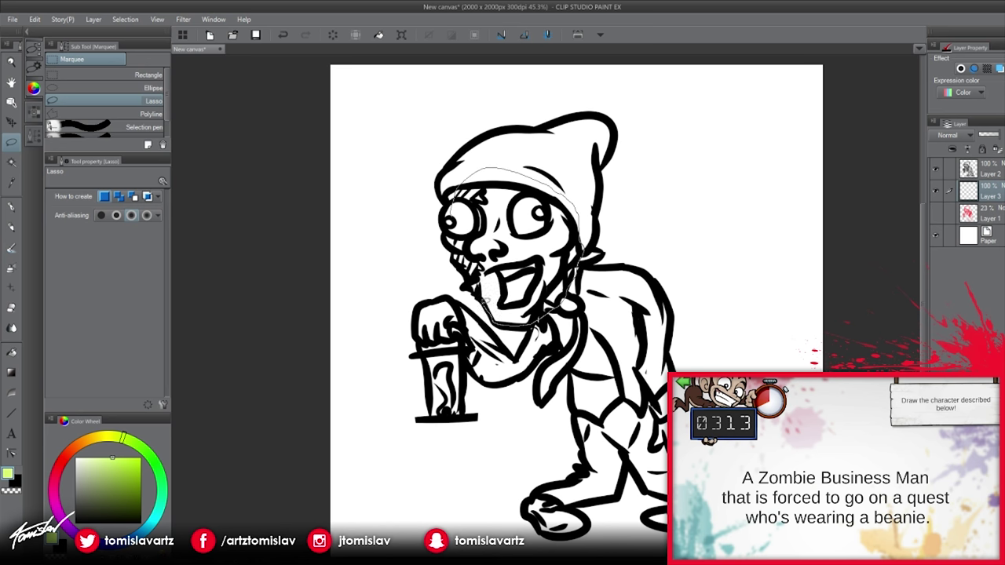
pyautogui.hotkey('alt', 'BackSpace')
pyautogui.hotkey('ctrl', 'd')
# - Paint both hands in the same light yellow-green, enlarging the G-pen to 69.2 for the rear hand
pyautogui.press('p')
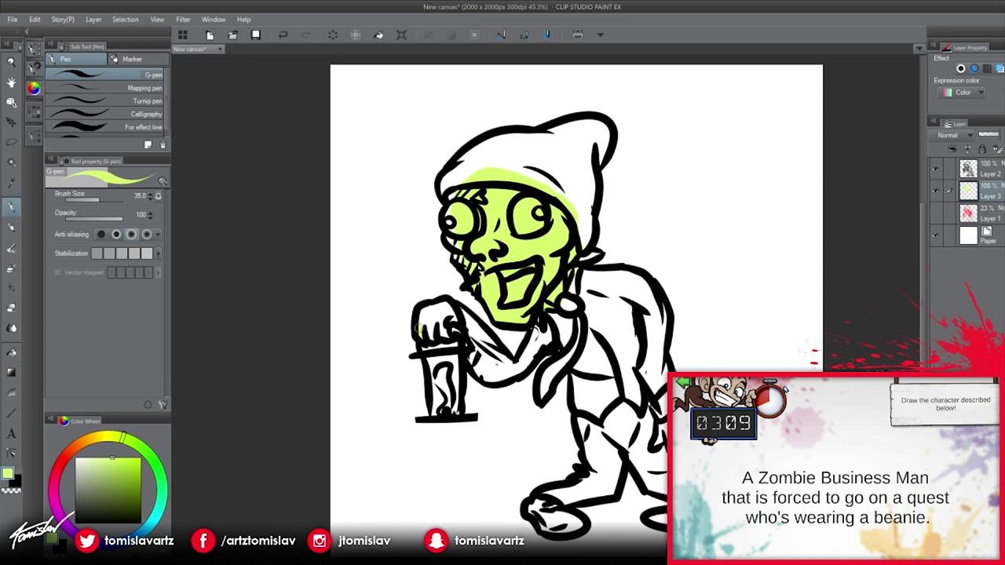
pyautogui.moveTo(416, 317); pyautogui.dragTo(446, 303)
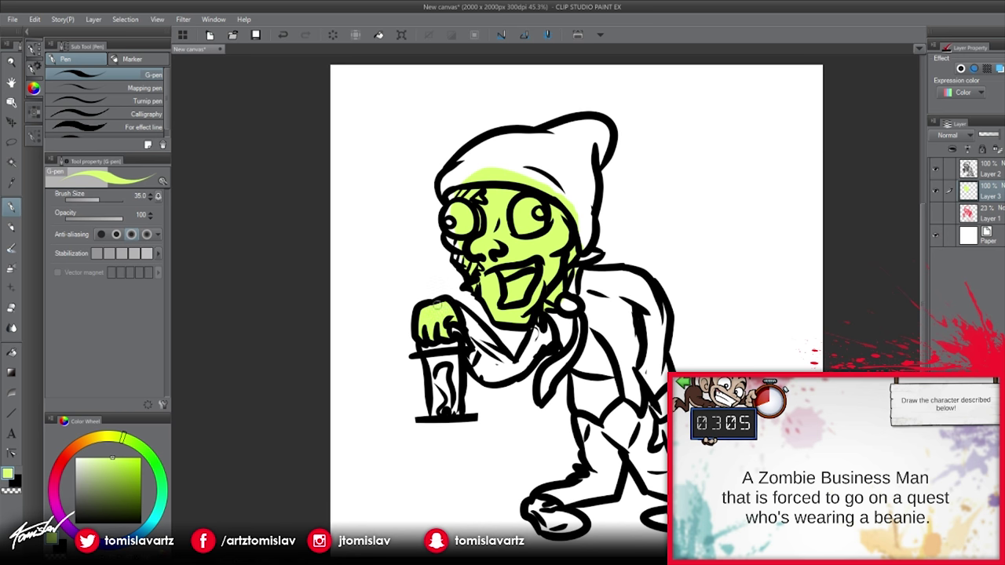
pyautogui.click(98, 202)
pyautogui.moveTo(661, 423)
pyautogui.mouseDown()
pyautogui.moveTo(658, 442)
pyautogui.moveTo(661, 429)
pyautogui.mouseUp()
# - Lock the color layer's transparent pixels and recolor the painted skin to a muted medium green
pyautogui.click(114, 482)
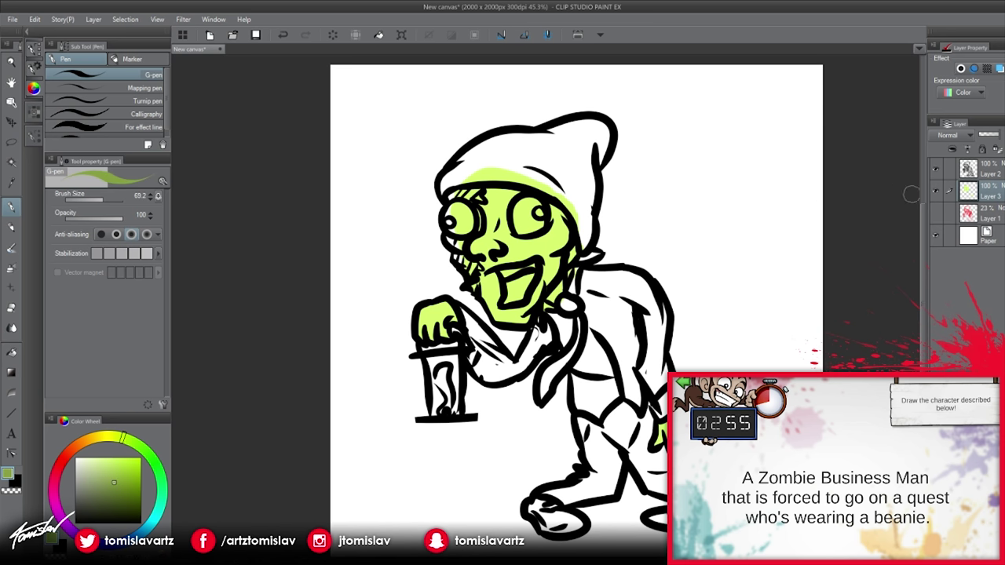
pyautogui.click(996, 149)
pyautogui.hotkey('alt', 'Delete')
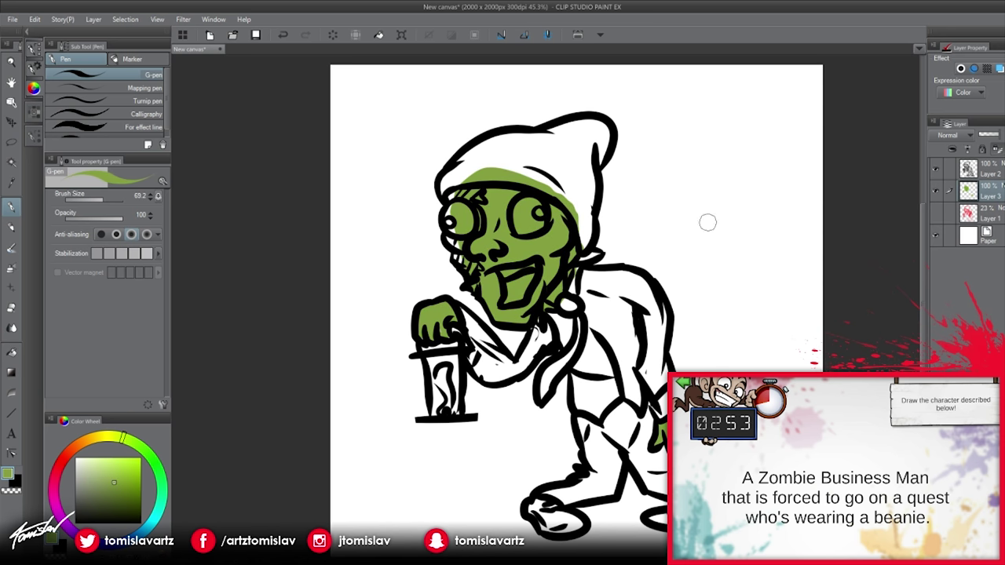
pyautogui.click(111, 474)
pyautogui.hotkey('alt', 'Delete')
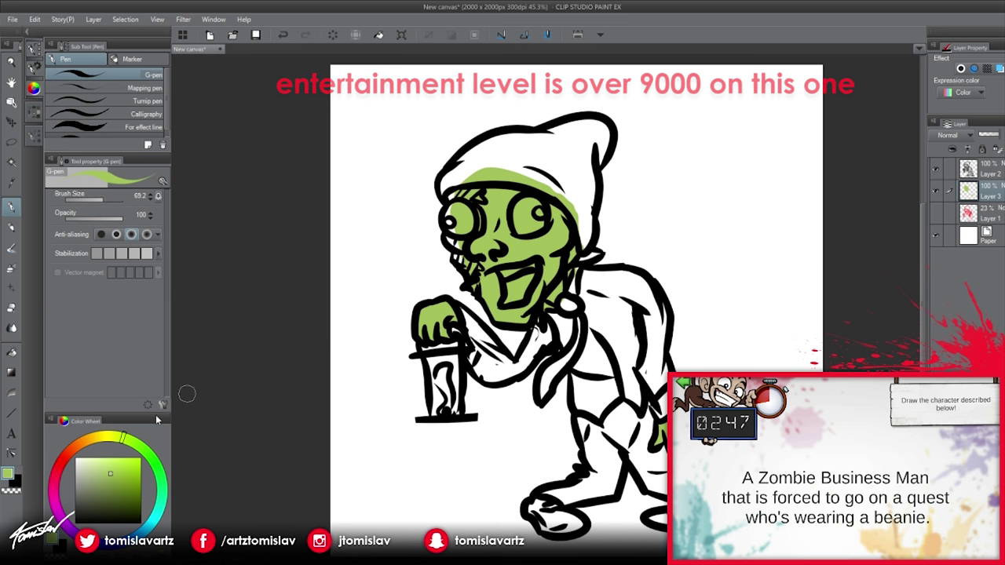
# - Paint the hatched wounds under the beanie brim and on the front cheek salmon red
pyautogui.click(68, 453)
pyautogui.click(110, 464)
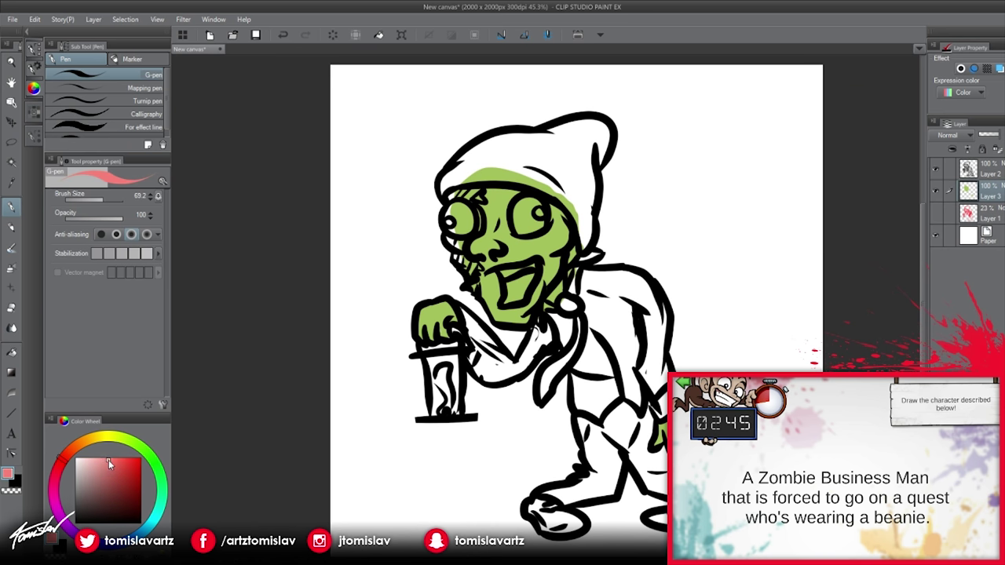
pyautogui.moveTo(441, 198); pyautogui.dragTo(480, 190)
pyautogui.moveTo(464, 233)
pyautogui.mouseDown()
pyautogui.moveTo(453, 240)
pyautogui.moveTo(474, 267)
pyautogui.mouseUp()
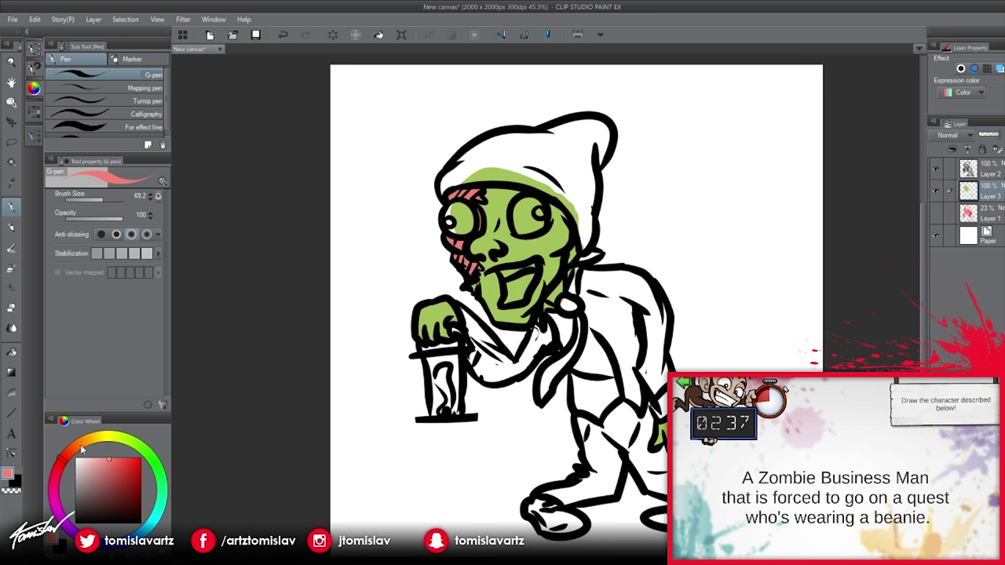
# - Paint both bulging eyeballs in a pale cream orange
pyautogui.click(86, 458)
pyautogui.click(83, 444)
pyautogui.click(89, 457)
pyautogui.moveTo(463, 210)
pyautogui.mouseDown()
pyautogui.moveTo(452, 219)
pyautogui.moveTo(465, 213)
pyautogui.moveTo(461, 222)
pyautogui.mouseUp()
pyautogui.moveTo(524, 221)
pyautogui.mouseDown()
pyautogui.moveTo(530, 211)
pyautogui.moveTo(528, 226)
pyautogui.mouseUp()
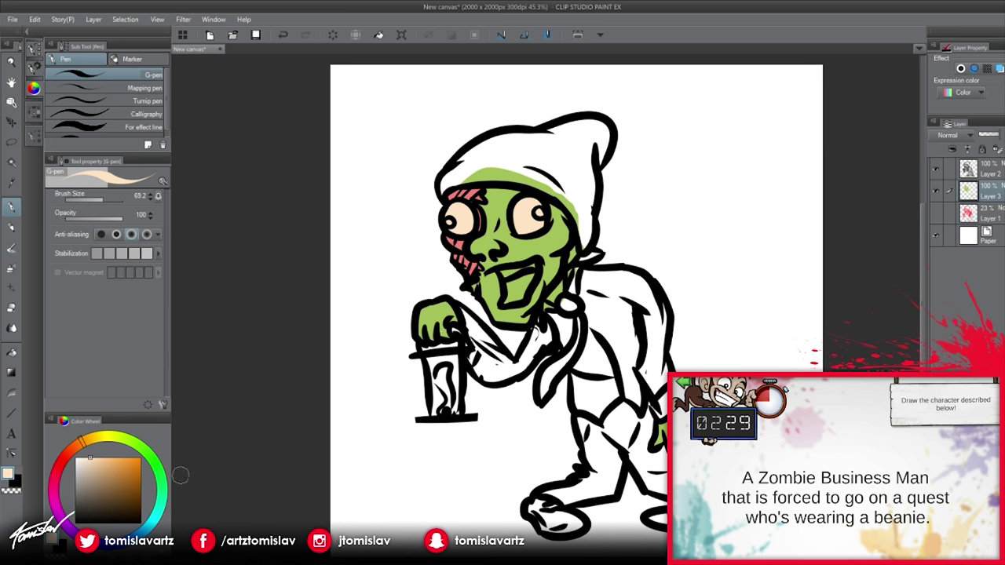
# - Paint the inside of the open mouth dark maroon and the upper teeth off-white
pyautogui.click(53, 474)
pyautogui.click(131, 506)
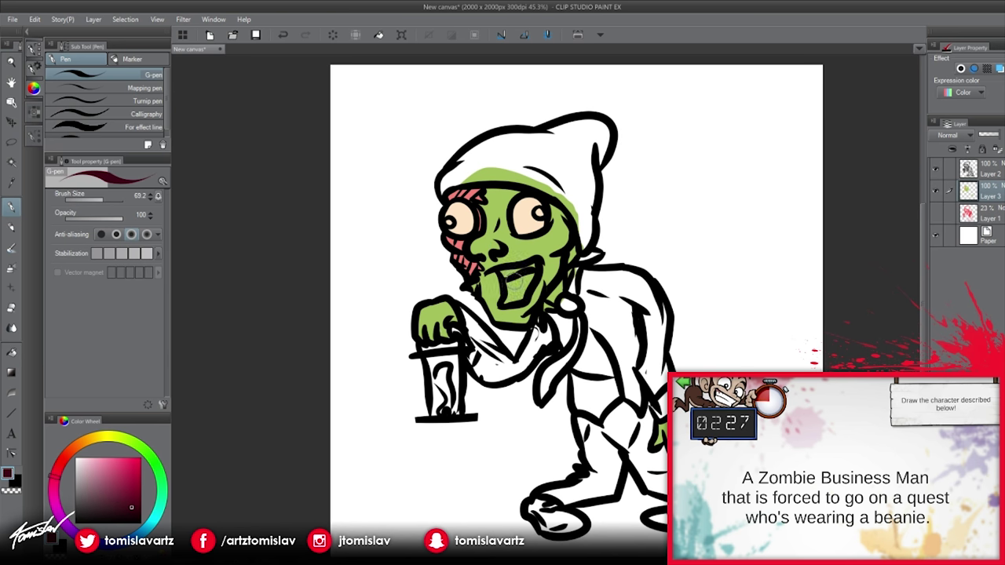
pyautogui.moveTo(507, 287)
pyautogui.mouseDown()
pyautogui.moveTo(528, 276)
pyautogui.moveTo(518, 302)
pyautogui.moveTo(507, 297)
pyautogui.moveTo(521, 281)
pyautogui.mouseUp()
pyautogui.click(80, 439)
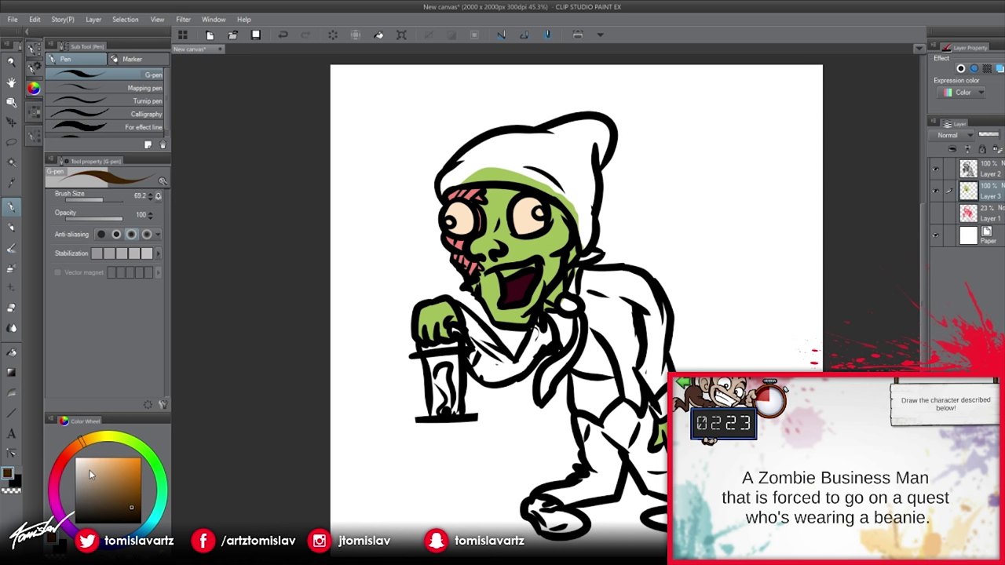
pyautogui.click(84, 457)
pyautogui.moveTo(507, 271); pyautogui.dragTo(532, 264)
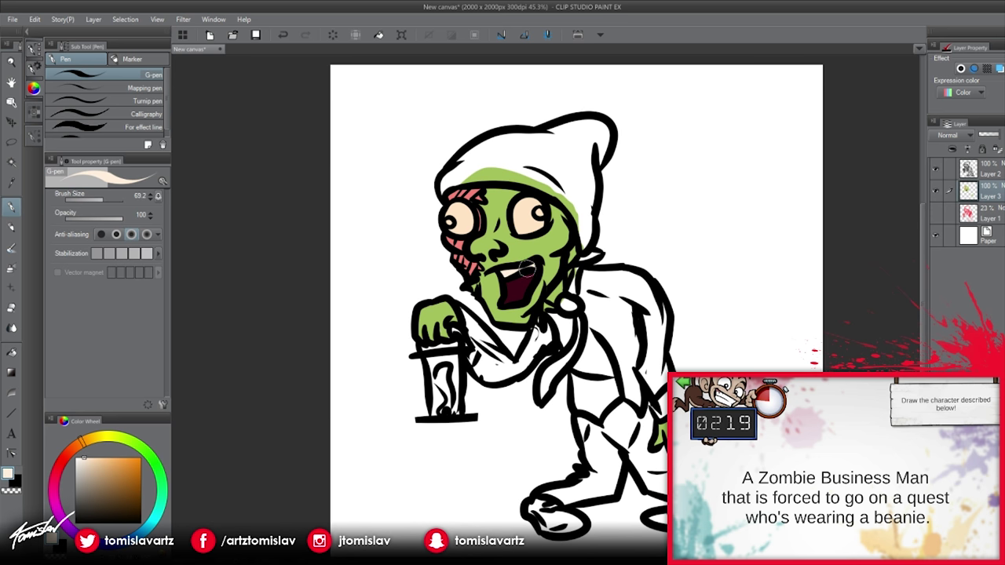
# - Paint the necktie's collar band, knot and hanging tail dark maroon
pyautogui.keyDown('alt'); pyautogui.click(464, 316); pyautogui.keyUp('alt')
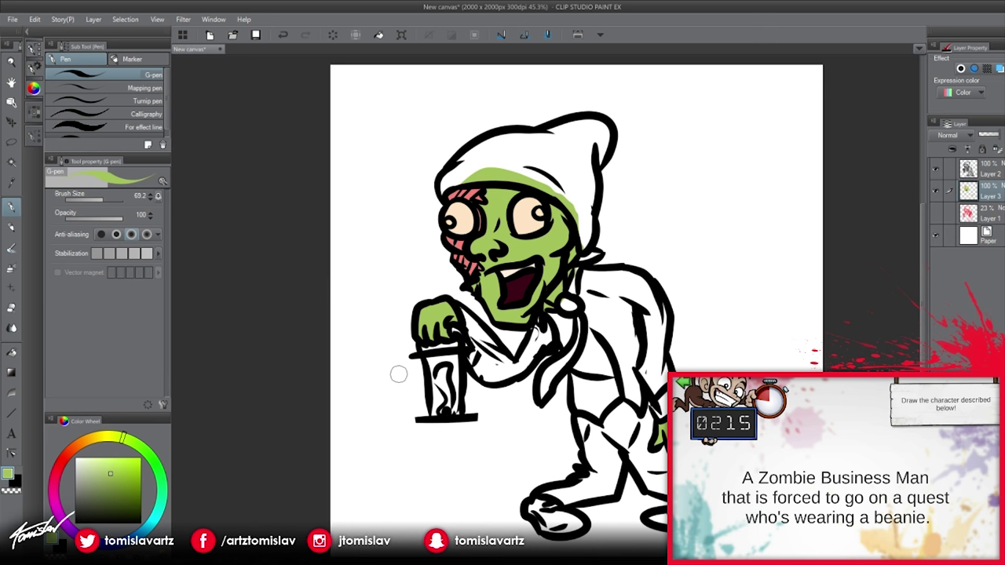
pyautogui.click(55, 468)
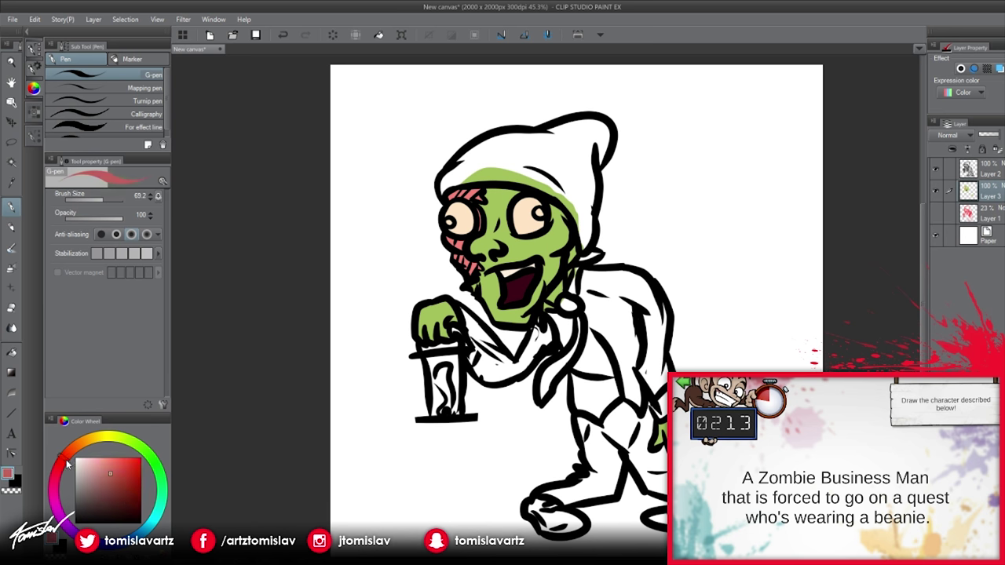
pyautogui.click(124, 505)
pyautogui.moveTo(566, 305); pyautogui.dragTo(580, 263)
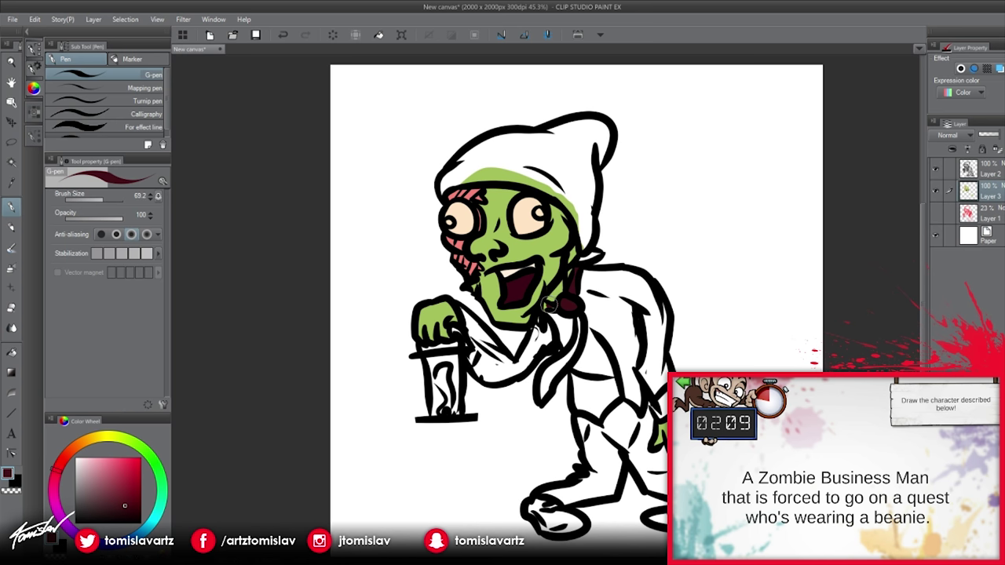
pyautogui.keyDown('alt'); pyautogui.click(549, 302); pyautogui.keyUp('alt')
pyautogui.keyDown('alt'); pyautogui.click(552, 303); pyautogui.keyUp('alt')
pyautogui.moveTo(558, 305)
pyautogui.mouseDown()
pyautogui.moveTo(570, 356)
pyautogui.moveTo(545, 395)
pyautogui.mouseUp()
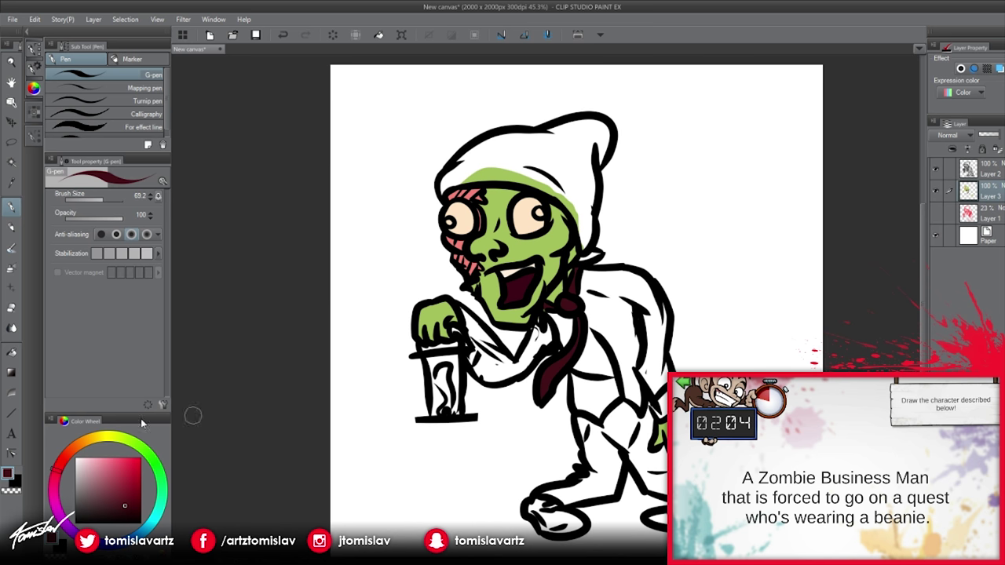
# - Paint the whole necktie, including its knot, bright red
pyautogui.click(127, 459)
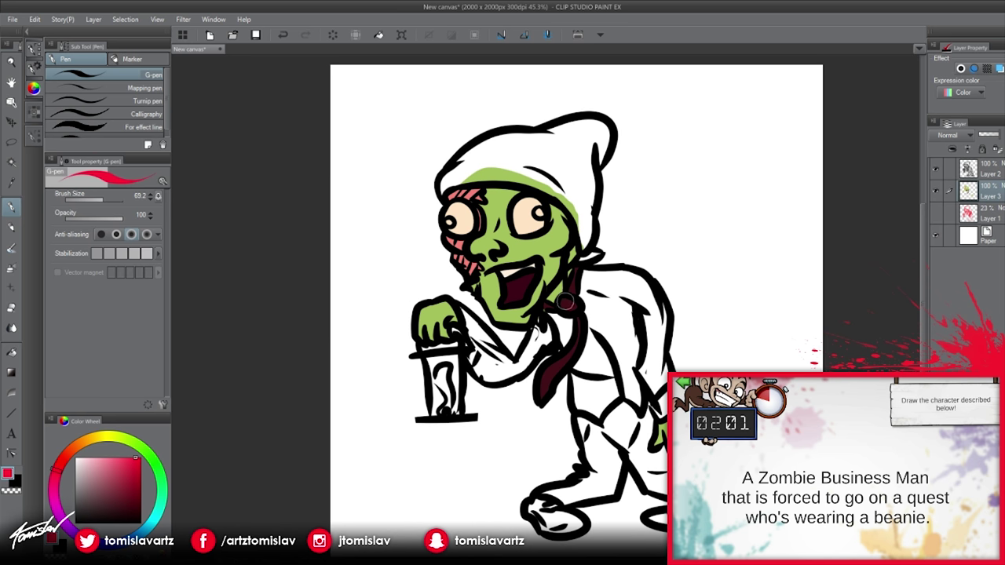
pyautogui.moveTo(562, 300)
pyautogui.mouseDown()
pyautogui.moveTo(576, 272)
pyautogui.moveTo(561, 311)
pyautogui.moveTo(542, 306)
pyautogui.moveTo(579, 311)
pyautogui.moveTo(540, 399)
pyautogui.mouseUp()
# - Paint the shirt's front sleeve, shoulder line and rear sleeve pale cream
pyautogui.click(79, 443)
pyautogui.click(85, 458)
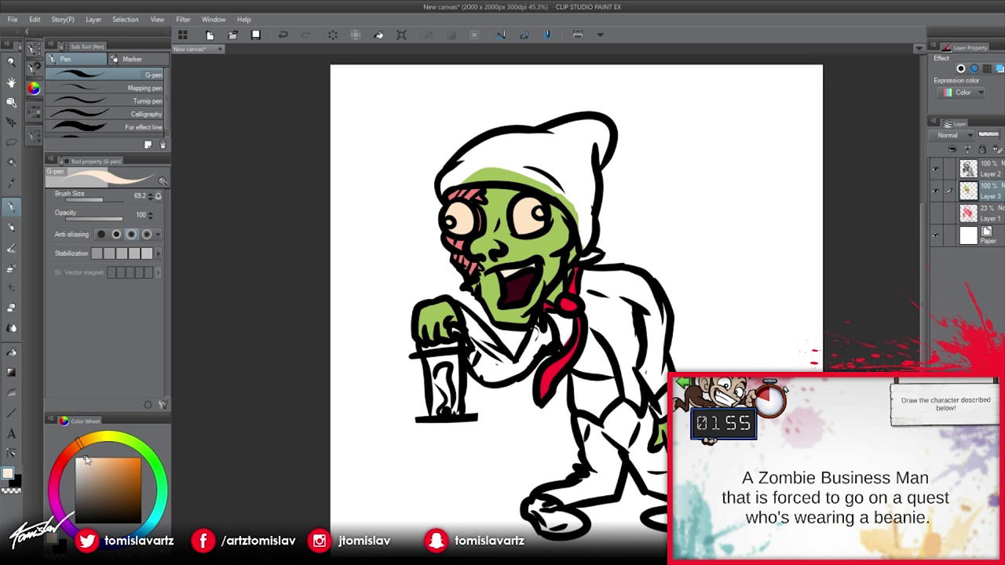
pyautogui.moveTo(480, 364); pyautogui.dragTo(485, 378)
pyautogui.moveTo(469, 323)
pyautogui.mouseDown()
pyautogui.moveTo(502, 360)
pyautogui.moveTo(488, 356)
pyautogui.moveTo(492, 372)
pyautogui.moveTo(511, 374)
pyautogui.moveTo(541, 323)
pyautogui.moveTo(539, 343)
pyautogui.moveTo(550, 329)
pyautogui.moveTo(543, 319)
pyautogui.moveTo(563, 323)
pyautogui.moveTo(561, 339)
pyautogui.moveTo(583, 279)
pyautogui.moveTo(599, 286)
pyautogui.moveTo(582, 296)
pyautogui.moveTo(586, 275)
pyautogui.moveTo(620, 276)
pyautogui.moveTo(658, 317)
pyautogui.moveTo(653, 391)
pyautogui.moveTo(641, 346)
pyautogui.moveTo(647, 370)
pyautogui.mouseUp()
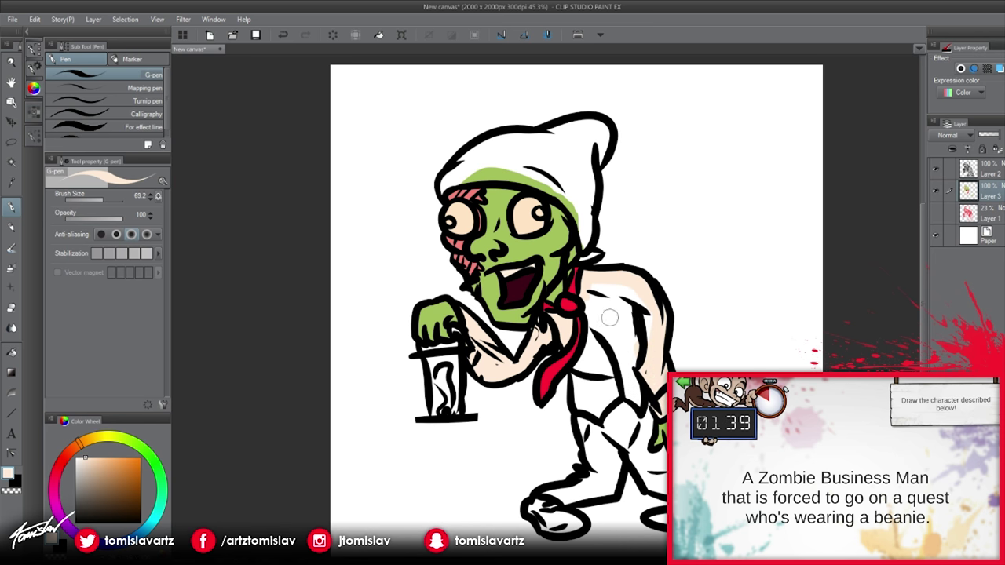
# - Lasso the unpainted torso area of the shirt and fill it with the pale cream, then deselect
pyautogui.press('m')
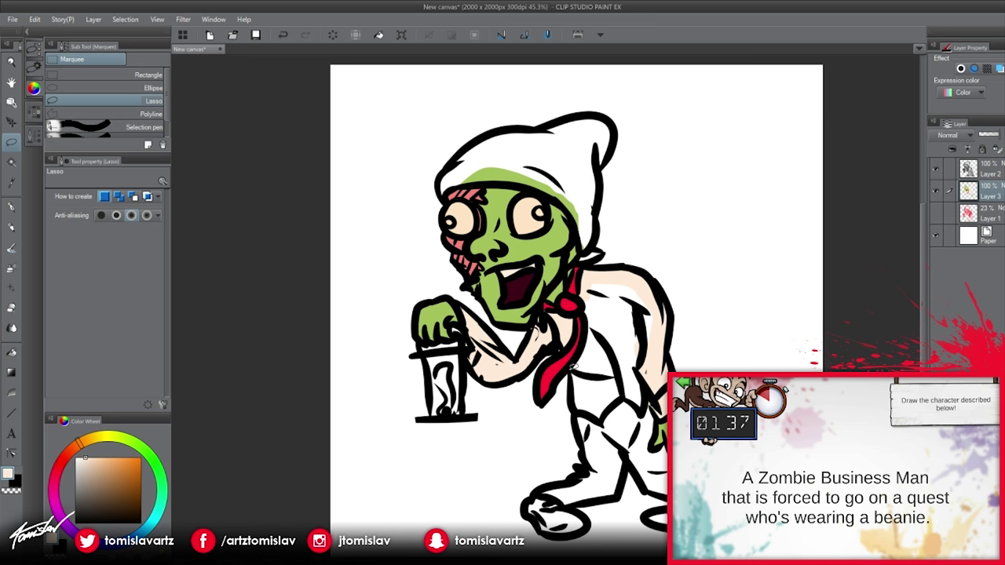
pyautogui.moveTo(573, 400); pyautogui.dragTo(594, 412)
pyautogui.moveTo(650, 397); pyautogui.dragTo(663, 314)
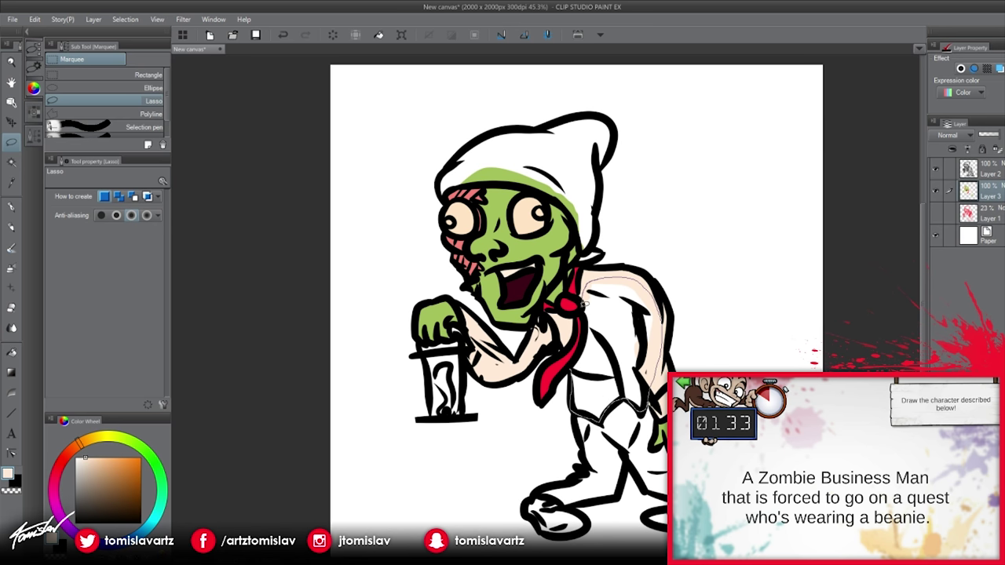
pyautogui.moveTo(586, 337); pyautogui.dragTo(575, 355)
pyautogui.hotkey('alt', 'Delete')
pyautogui.hotkey('ctrl', 'd')
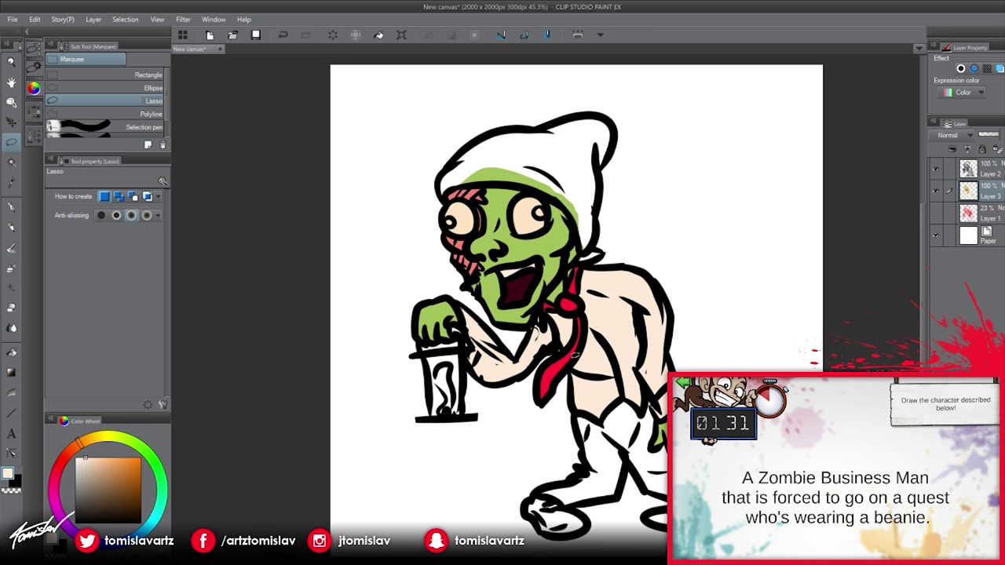
# - Color the trousers and shoes dark grey, using a lasso selection and fill for the remaining area
pyautogui.press('p')
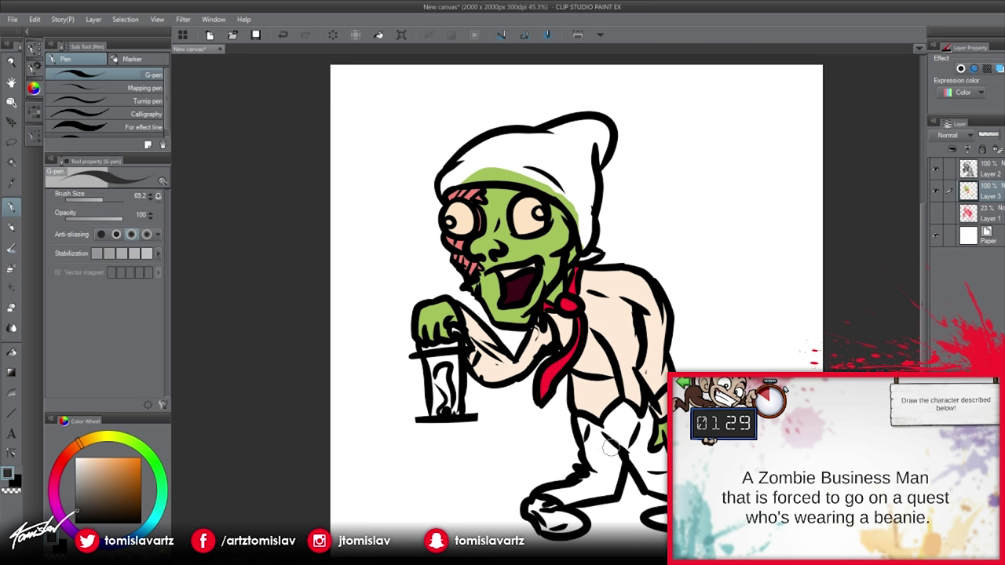
pyautogui.moveTo(547, 503)
pyautogui.mouseDown()
pyautogui.moveTo(532, 508)
pyautogui.moveTo(588, 480)
pyautogui.moveTo(590, 455)
pyautogui.mouseUp()
pyautogui.press('m')
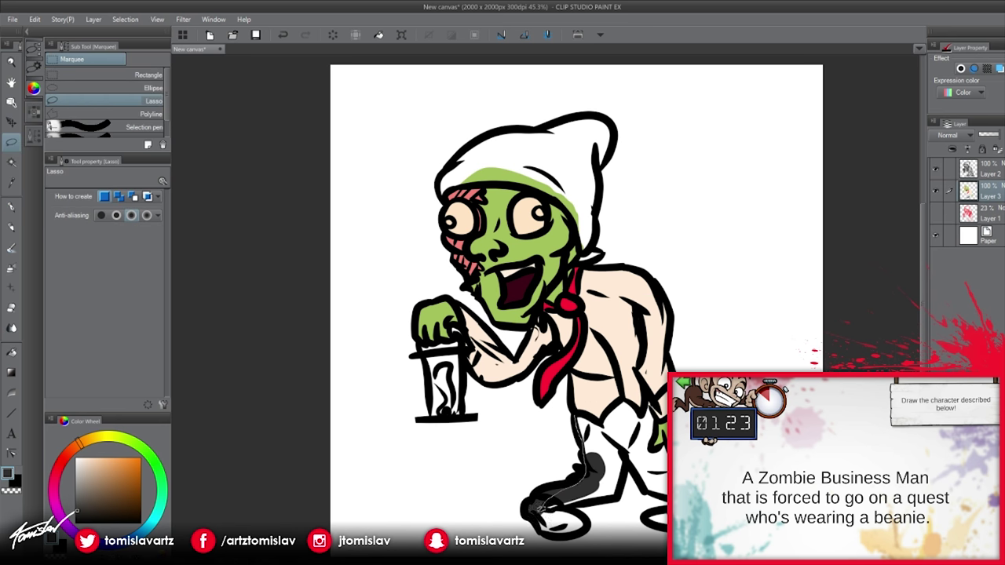
pyautogui.moveTo(586, 511)
pyautogui.mouseDown()
pyautogui.moveTo(623, 491)
pyautogui.moveTo(635, 467)
pyautogui.mouseUp()
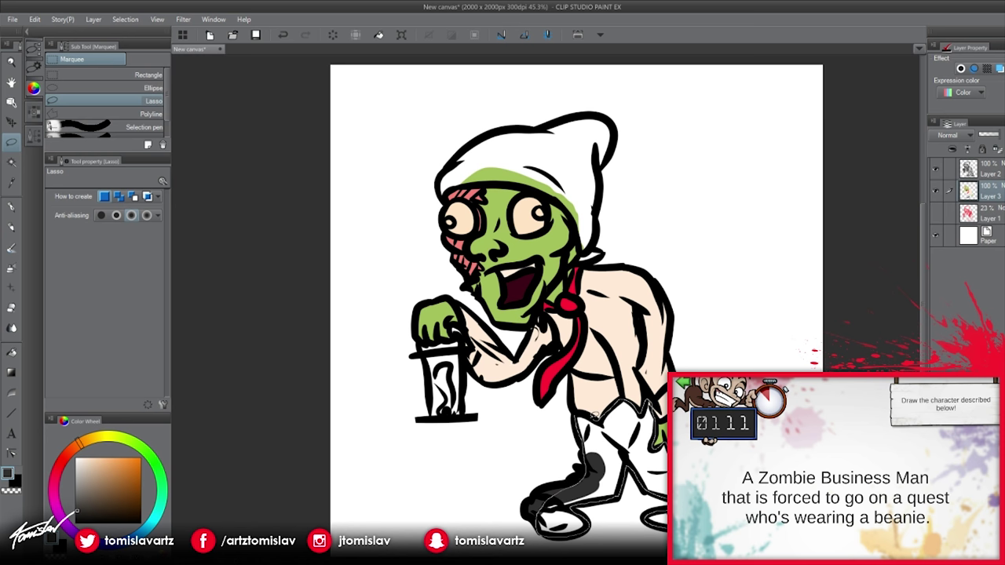
pyautogui.moveTo(594, 416); pyautogui.dragTo(581, 412)
pyautogui.hotkey('alt', 'Delete')
pyautogui.hotkey('ctrl', 'd')
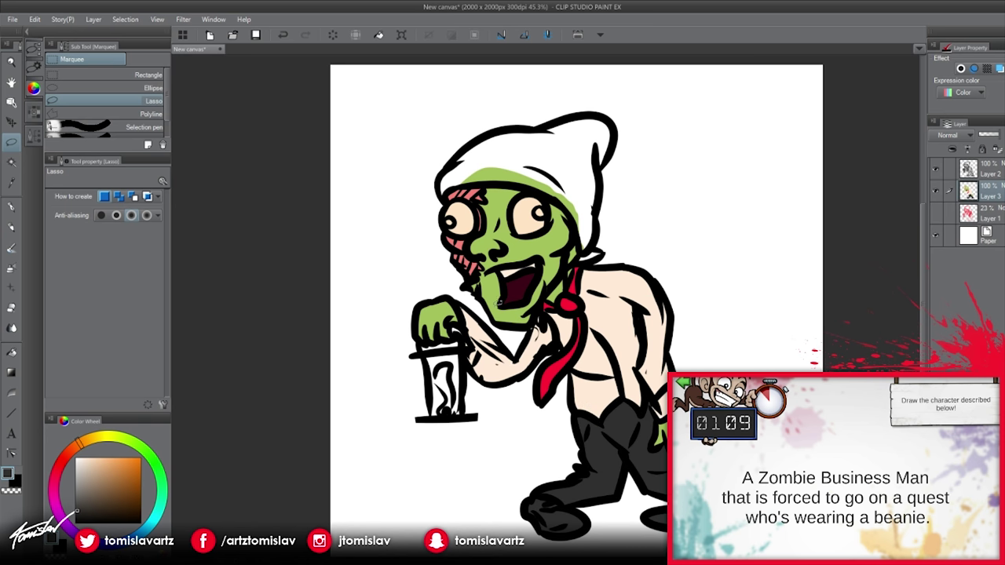
# - Paint the entire beanie dark grey and the small shirt collar tip behind the neck pale cream
pyautogui.press('p')
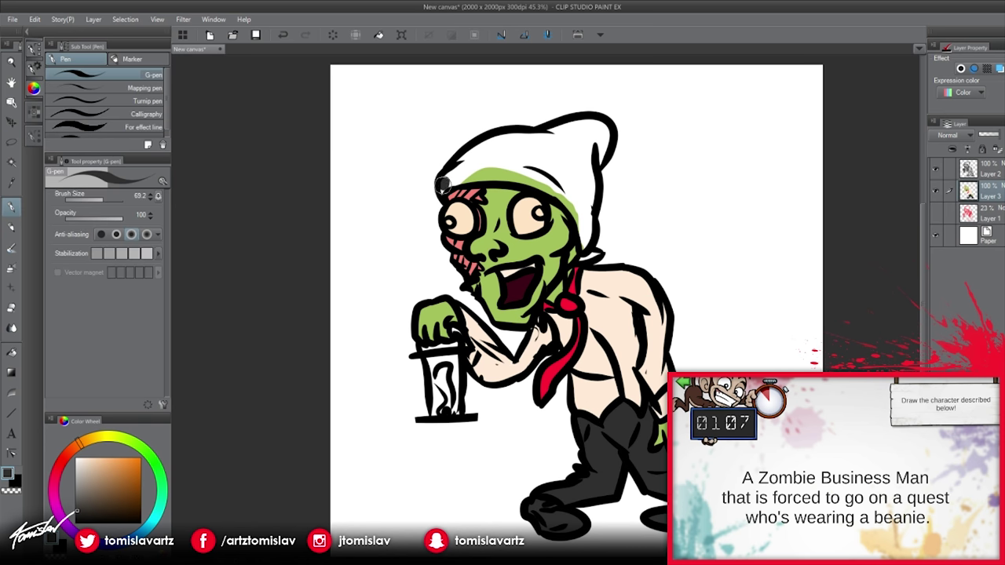
pyautogui.moveTo(444, 182); pyautogui.dragTo(518, 175)
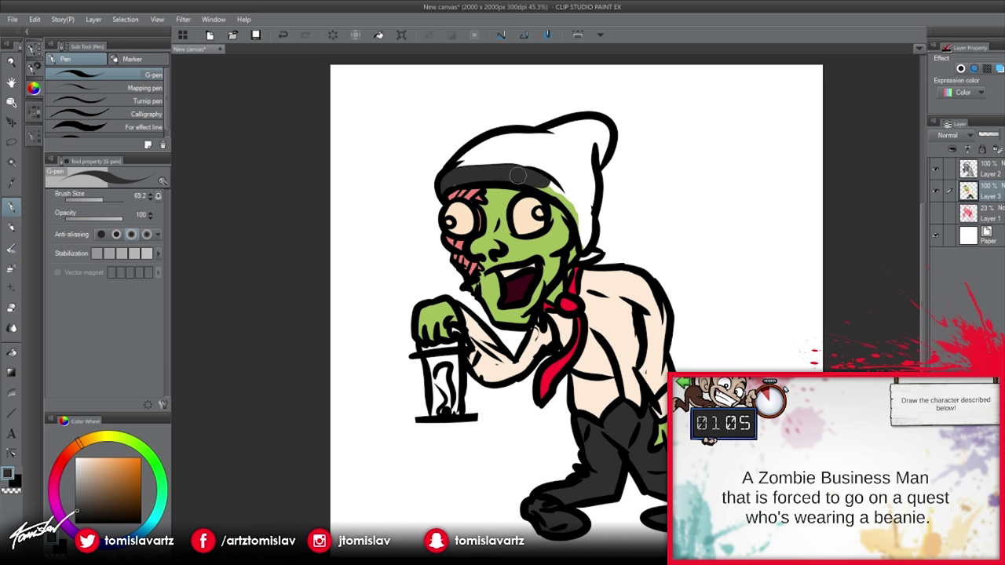
pyautogui.moveTo(455, 179)
pyautogui.mouseDown()
pyautogui.moveTo(472, 156)
pyautogui.moveTo(507, 140)
pyautogui.moveTo(555, 141)
pyautogui.moveTo(541, 137)
pyautogui.moveTo(599, 125)
pyautogui.moveTo(581, 244)
pyautogui.moveTo(586, 230)
pyautogui.moveTo(572, 207)
pyautogui.moveTo(530, 182)
pyautogui.moveTo(573, 203)
pyautogui.moveTo(546, 174)
pyautogui.moveTo(507, 166)
pyautogui.moveTo(571, 192)
pyautogui.moveTo(507, 162)
pyautogui.moveTo(487, 167)
pyautogui.moveTo(572, 181)
pyautogui.moveTo(499, 157)
pyautogui.moveTo(473, 164)
pyautogui.moveTo(572, 182)
pyautogui.moveTo(514, 159)
pyautogui.moveTo(565, 166)
pyautogui.moveTo(534, 151)
pyautogui.moveTo(579, 171)
pyautogui.moveTo(564, 161)
pyautogui.moveTo(566, 145)
pyautogui.moveTo(582, 173)
pyautogui.mouseUp()
pyautogui.keyDown('alt'); pyautogui.click(594, 266); pyautogui.keyUp('alt')
pyautogui.keyDown('alt'); pyautogui.click(590, 260); pyautogui.keyUp('alt')
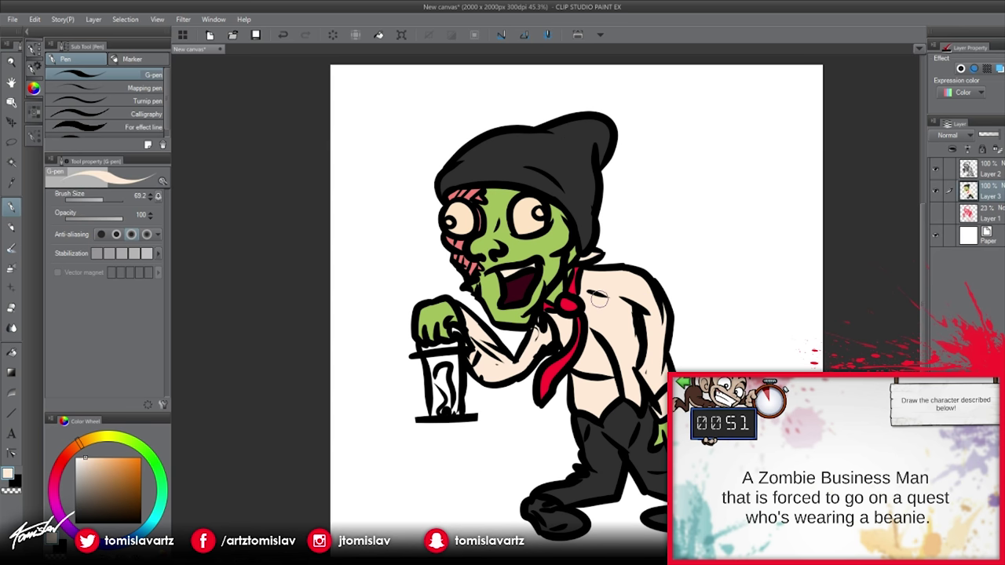
# - Paint the flame inside the hand-held lantern orange
pyautogui.press('space')
pyautogui.moveTo(476, 360); pyautogui.dragTo(474, 335)
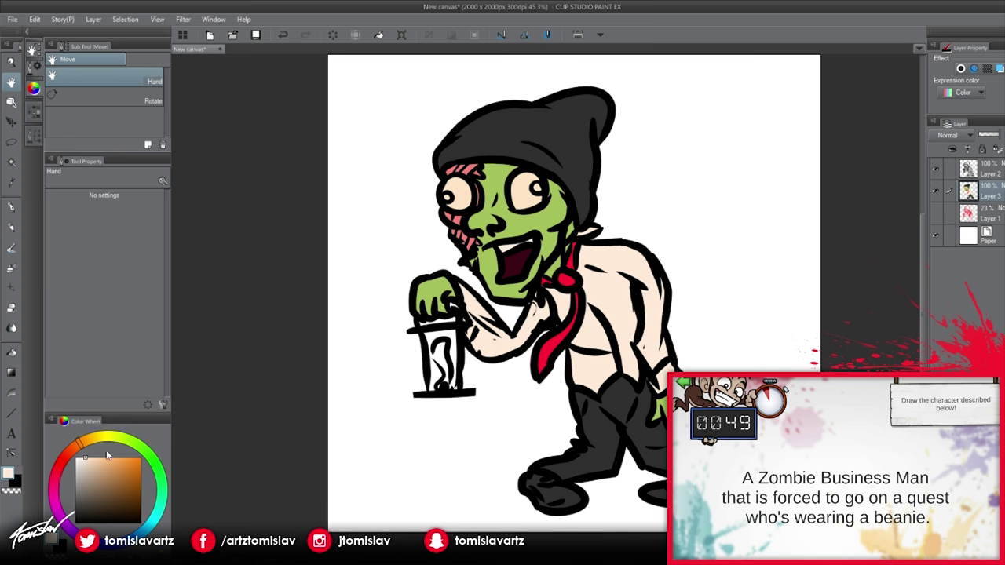
pyautogui.click(123, 457)
pyautogui.click(11, 207)
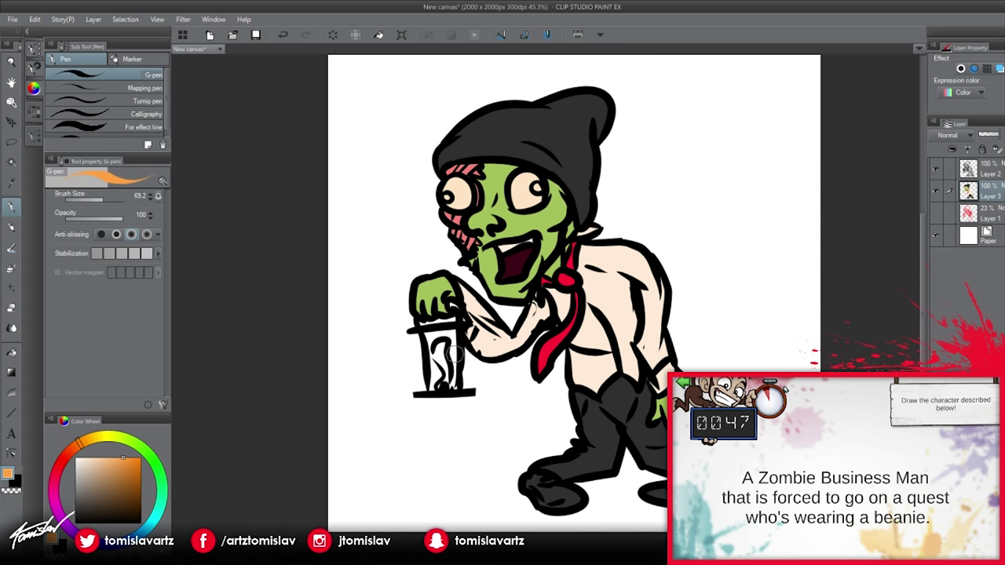
pyautogui.moveTo(443, 344); pyautogui.dragTo(442, 386)
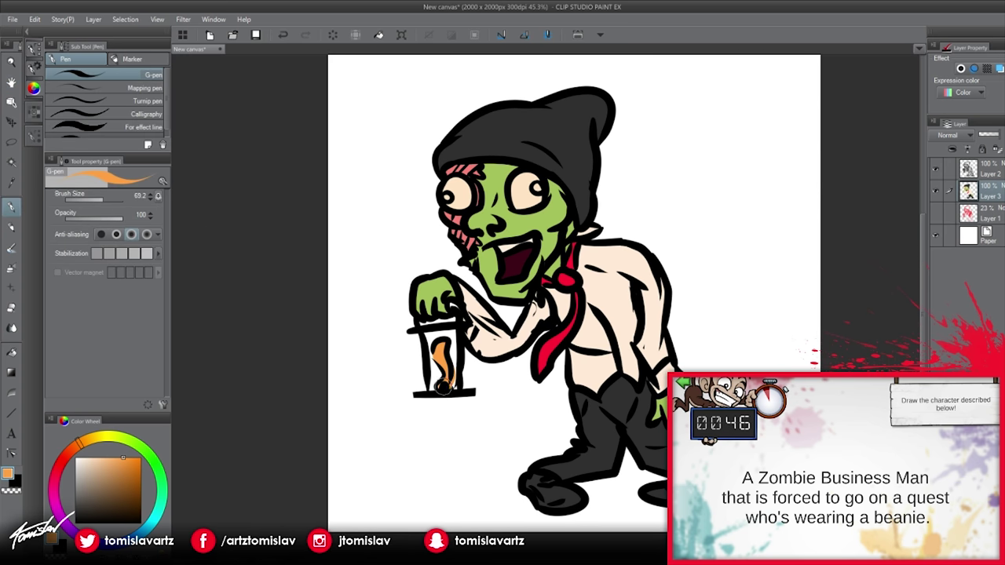
# - Paint the lower part of the lantern flame pale cream yellow and its upper edge red
pyautogui.click(84, 449)
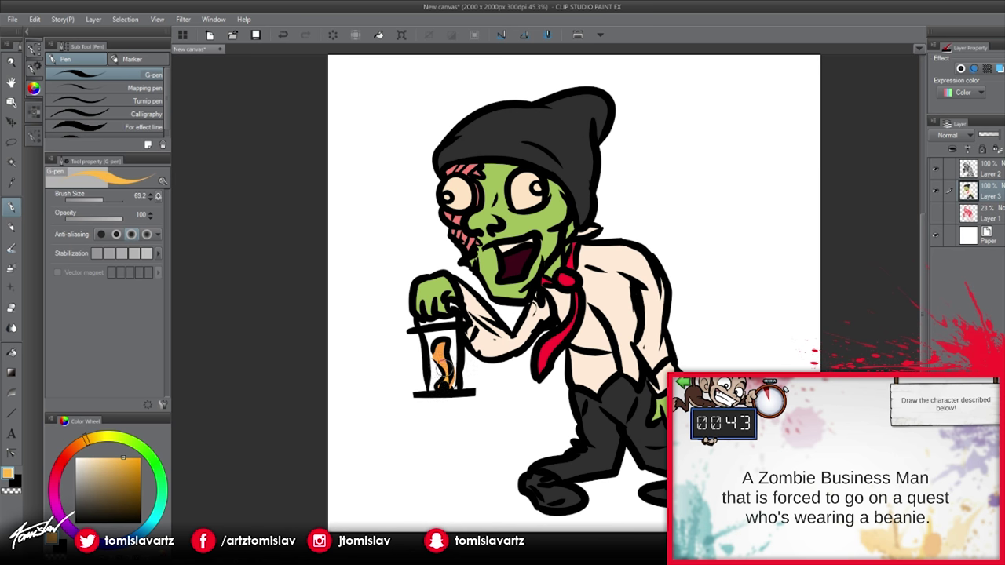
pyautogui.click(87, 457)
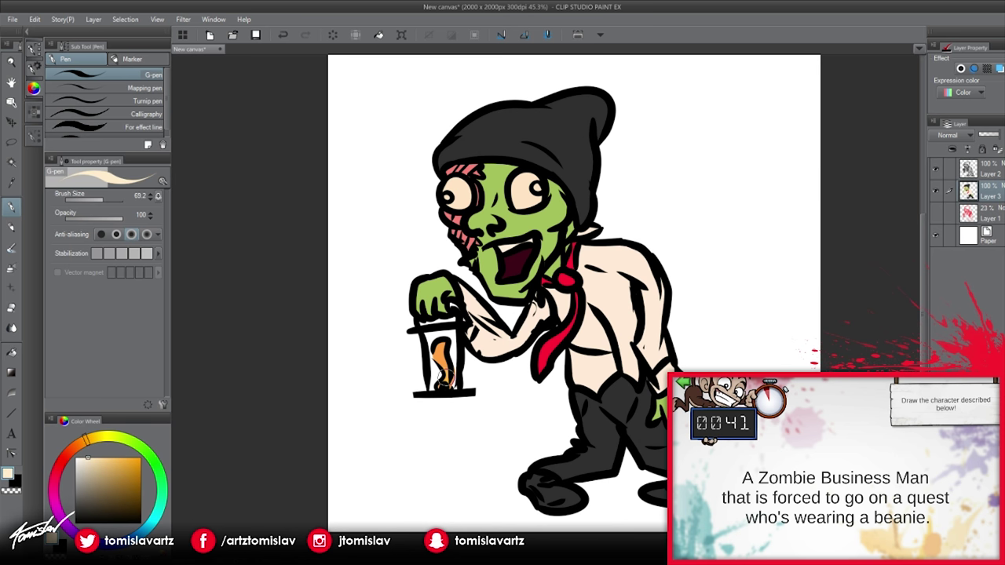
pyautogui.moveTo(447, 372); pyautogui.dragTo(446, 388)
pyautogui.keyDown('alt'); pyautogui.click(441, 346); pyautogui.keyUp('alt')
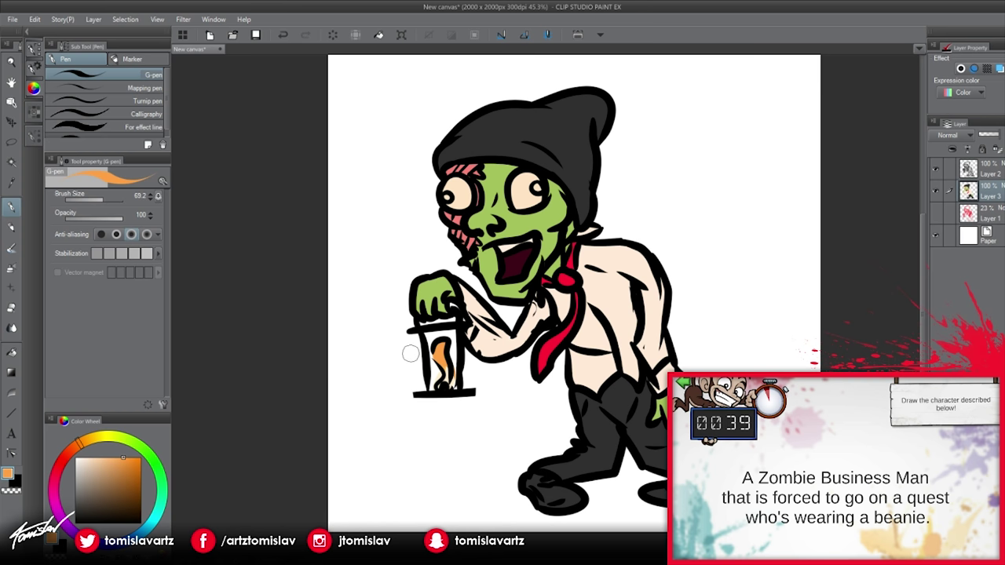
pyautogui.click(74, 464)
pyautogui.click(61, 460)
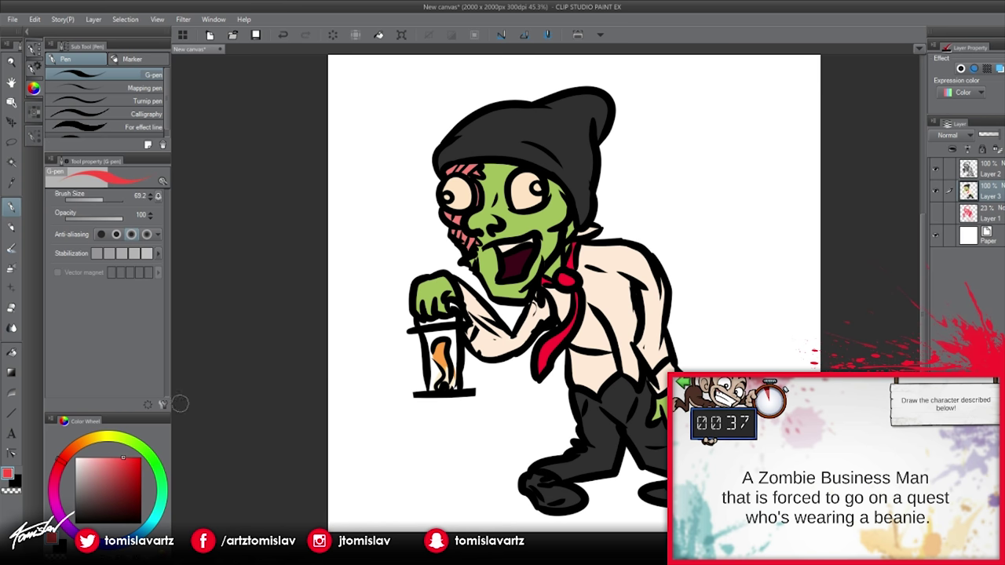
pyautogui.moveTo(436, 350); pyautogui.dragTo(447, 347)
# - Add a Multiply layer for shading between the line and color layers, clipped to the color layer
pyautogui.press('space')
pyautogui.moveTo(440, 405); pyautogui.dragTo(406, 391)
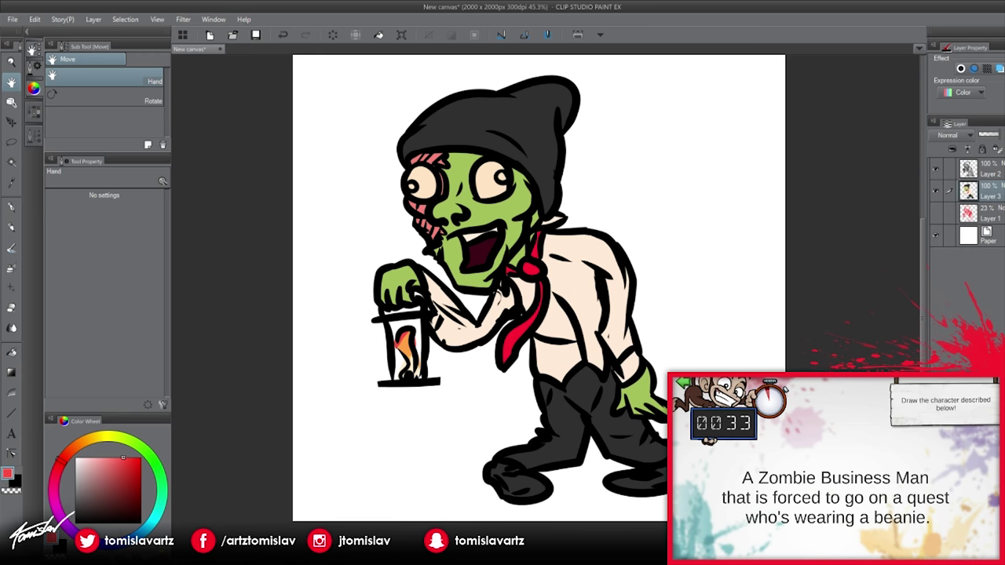
pyautogui.hotkey('ctrl', 'shift', 'n')
pyautogui.click(952, 149)
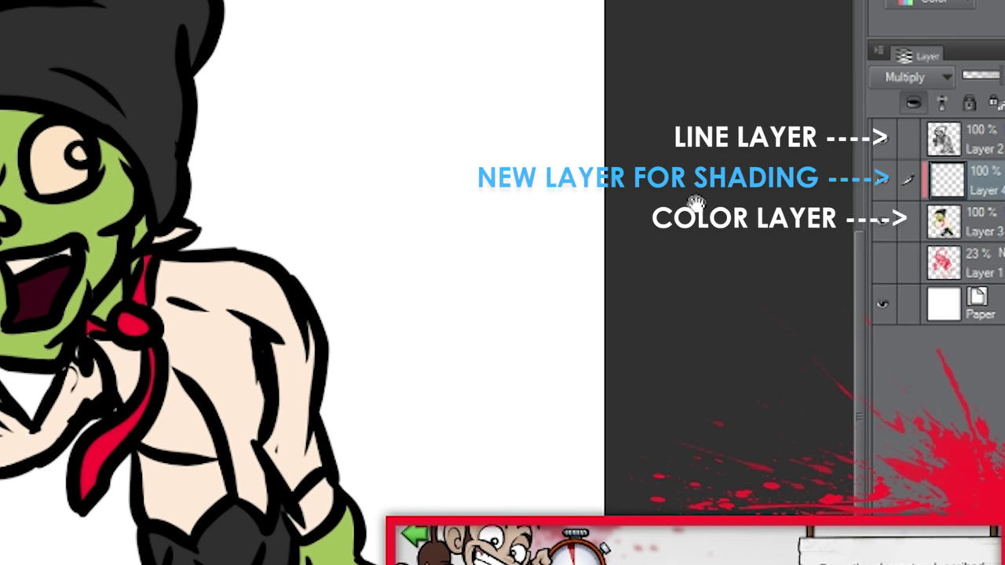
pyautogui.scroll(-4, 538, 424)
pyautogui.scroll(3, 470, 306)
pyautogui.moveTo(408, 275); pyautogui.dragTo(292, 270)
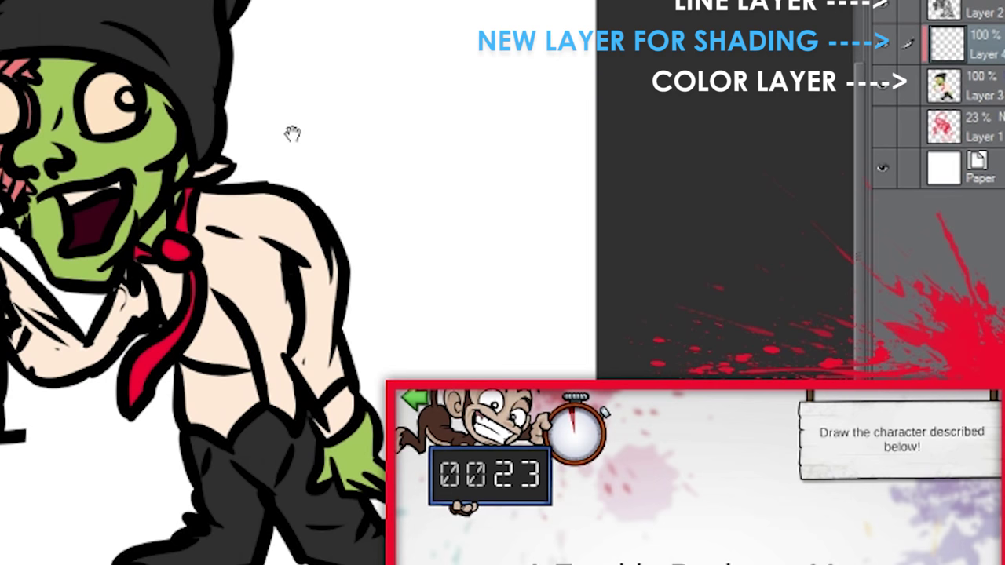
pyautogui.moveTo(535, 214); pyautogui.dragTo(499, 206)
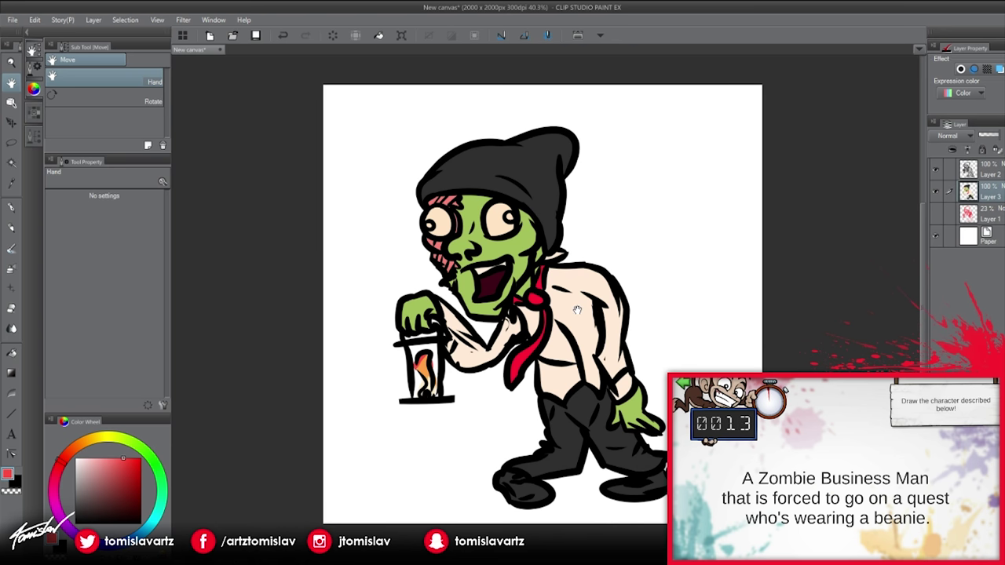
pyautogui.scroll(1, 577, 303)
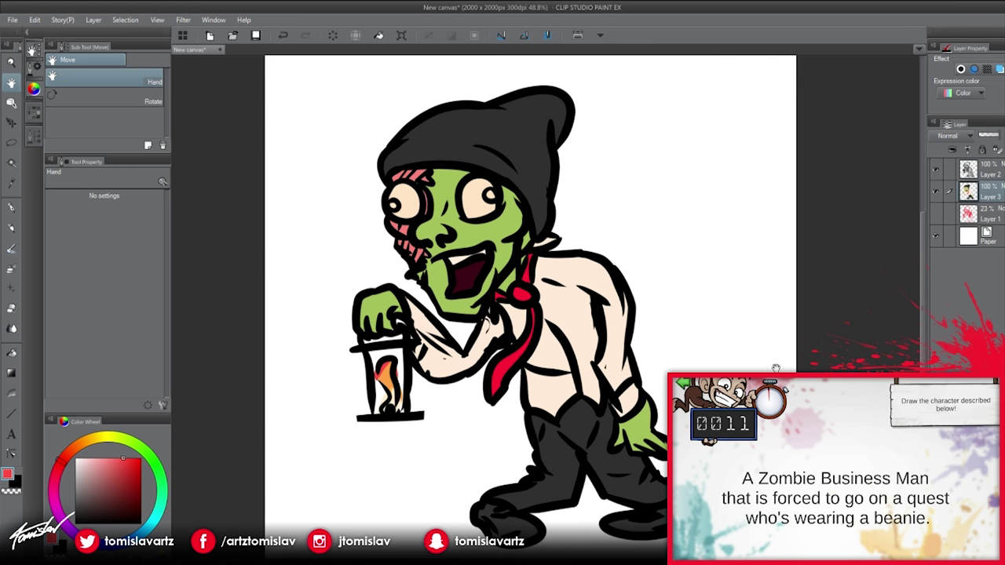
pyautogui.scroll(-1, 596, 353)
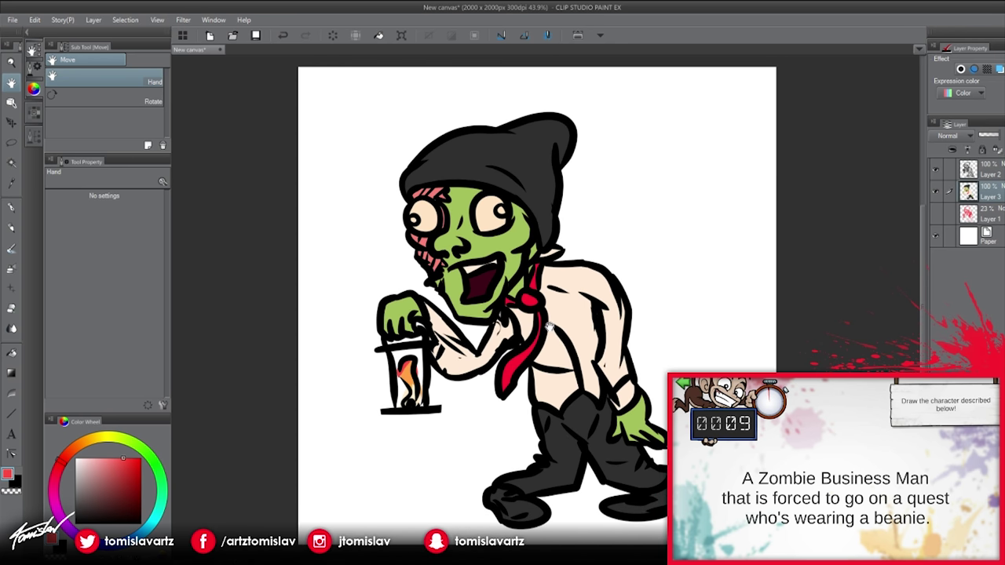
pyautogui.scroll(1, 585, 322)
pyautogui.scroll(-1, 669, 295)
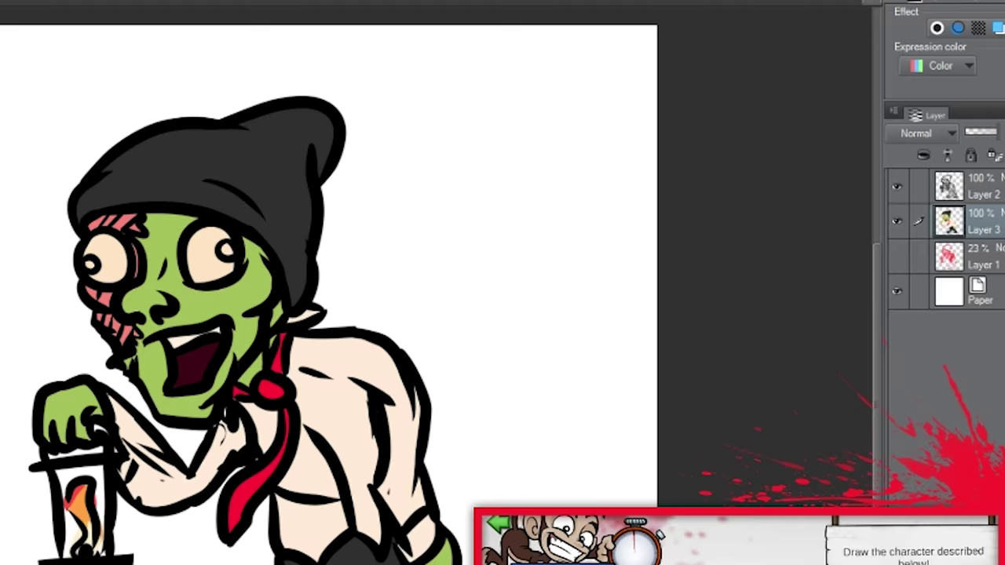
# - Add a new layer between the line and color layers and clip it to the color layer
pyautogui.hotkey('ctrl', 'shift', 'n')
pyautogui.click(868, 288)
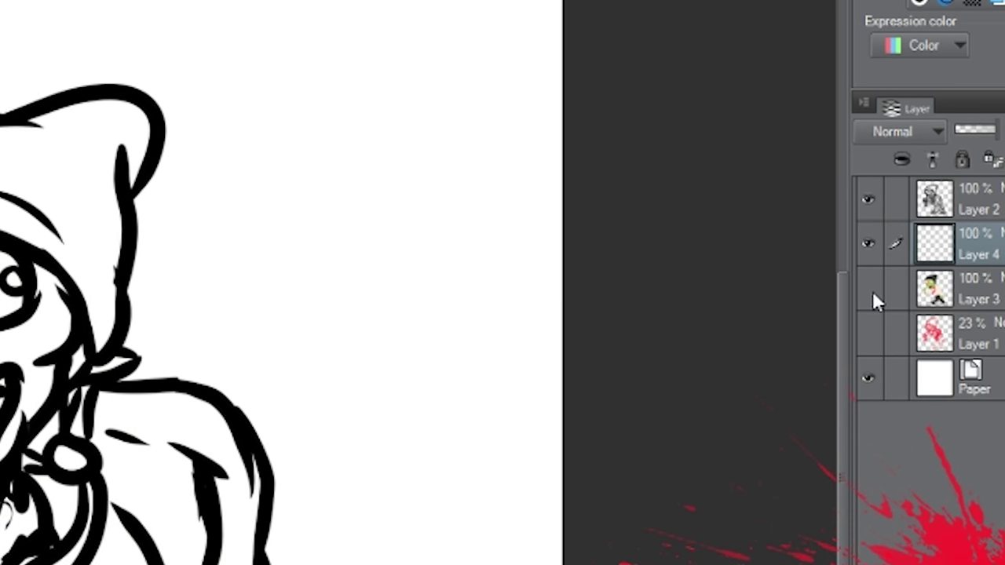
pyautogui.click(868, 288)
pyautogui.click(897, 167)
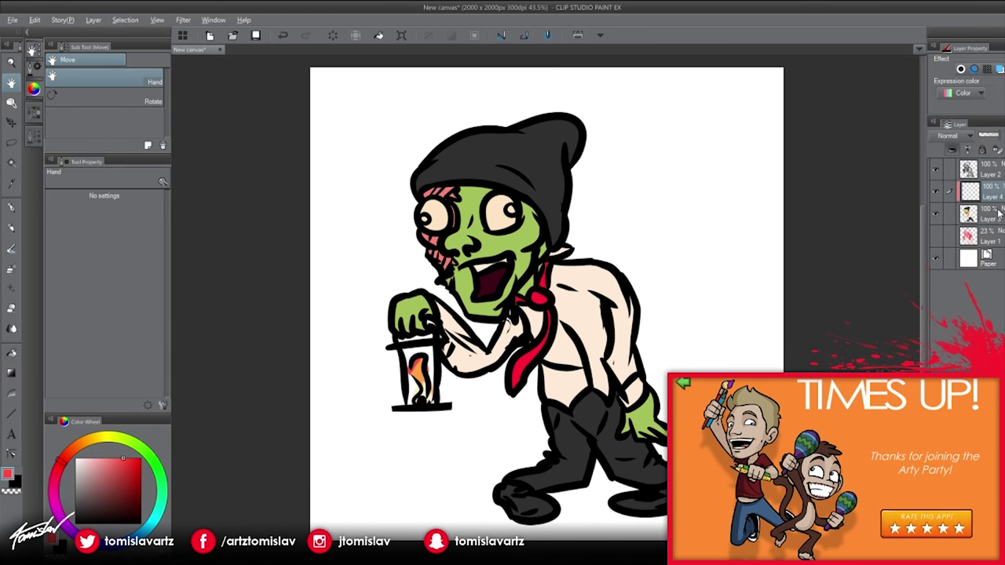
pyautogui.press('alt')
pyautogui.moveTo(778, 210); pyautogui.dragTo(691, 211)
pyautogui.scroll(1, 692, 211)
pyautogui.scroll(-1, 556, 367)
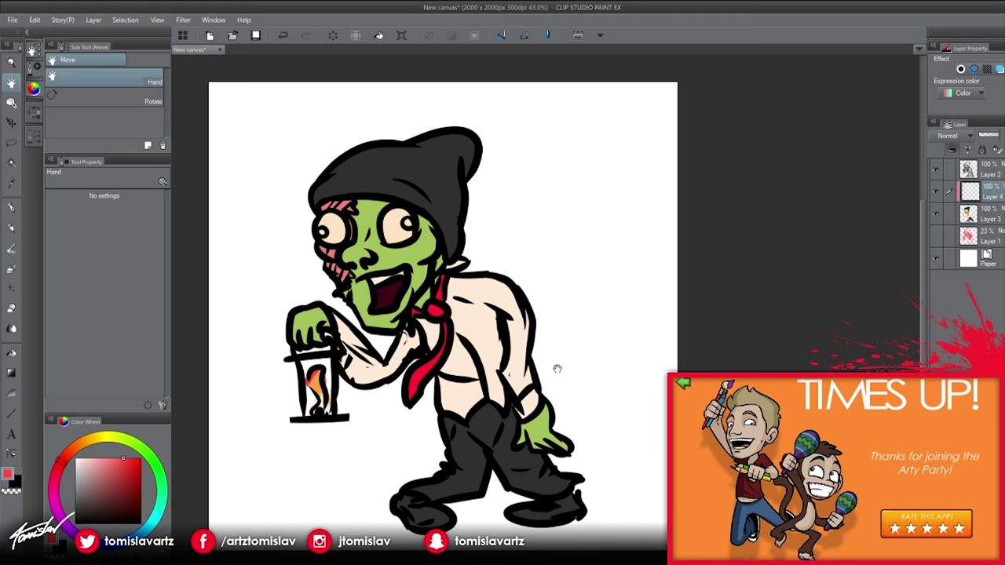
pyautogui.scroll(1, 556, 367)
pyautogui.scroll(-1, 555, 363)
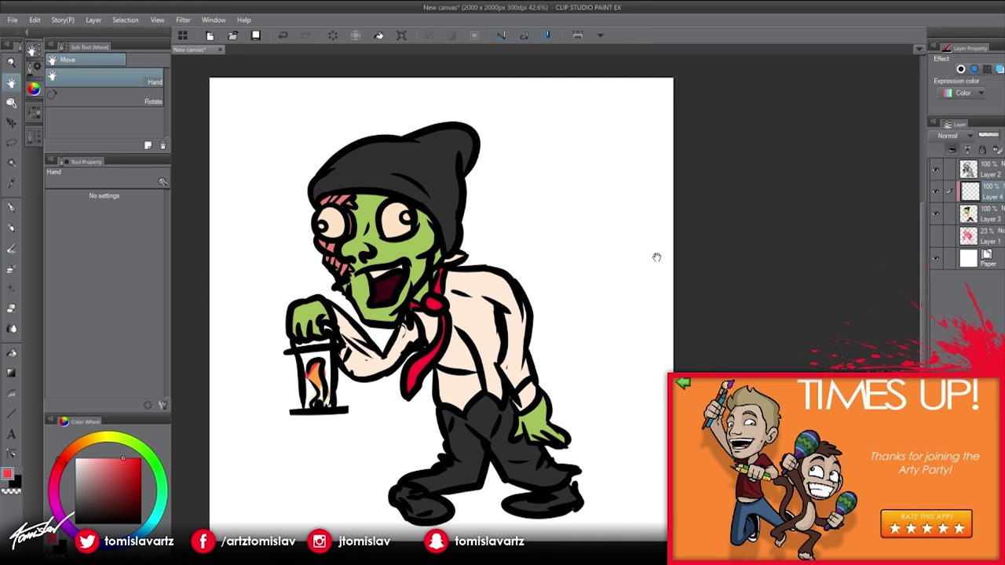
pyautogui.moveTo(656, 257); pyautogui.dragTo(592, 257)
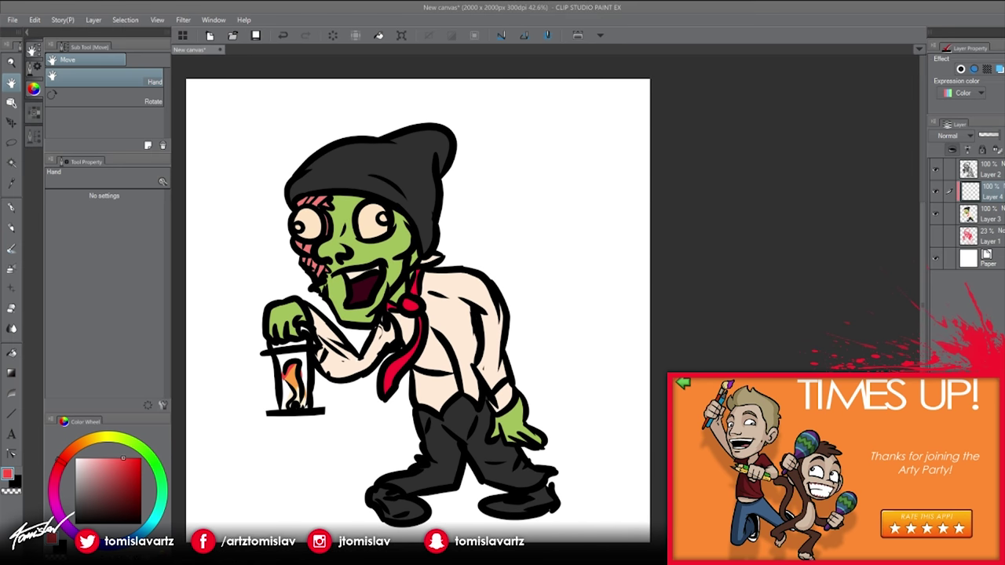
pyautogui.moveTo(472, 422); pyautogui.dragTo(571, 412)
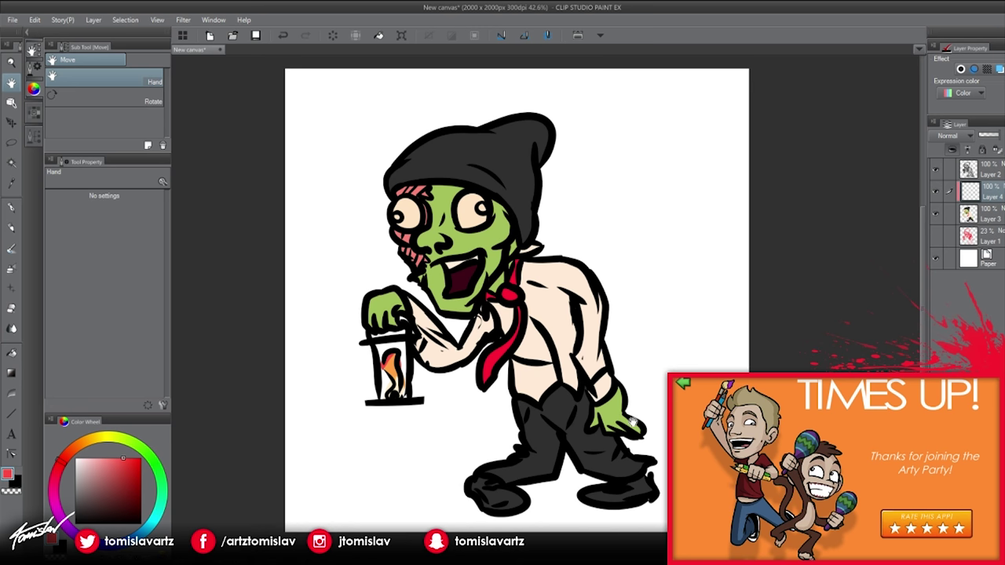
pyautogui.moveTo(632, 422); pyautogui.dragTo(546, 422)
pyautogui.scroll(1, 648, 366)
pyautogui.moveTo(724, 292); pyautogui.dragTo(766, 293)
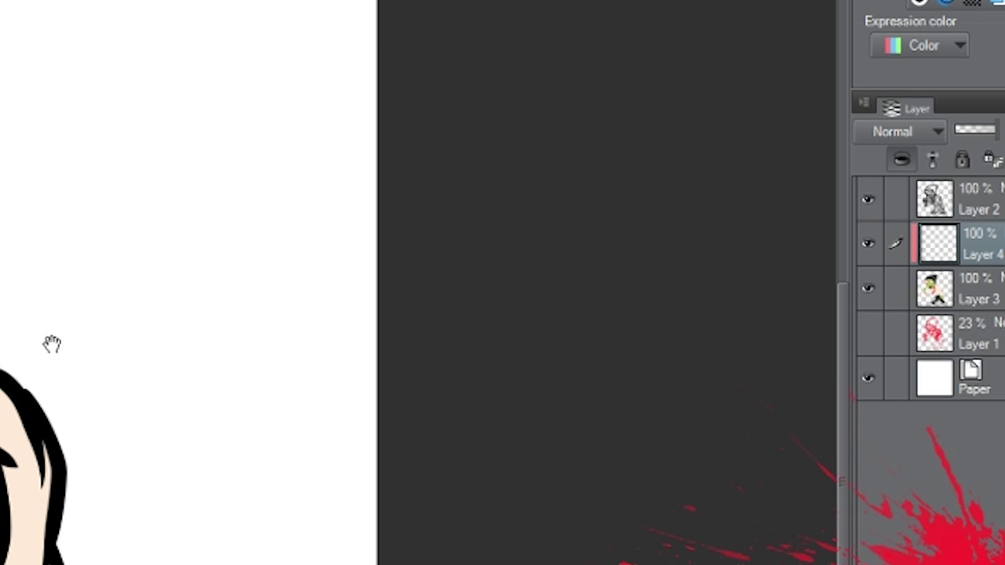
pyautogui.moveTo(49, 343); pyautogui.dragTo(93, 341)
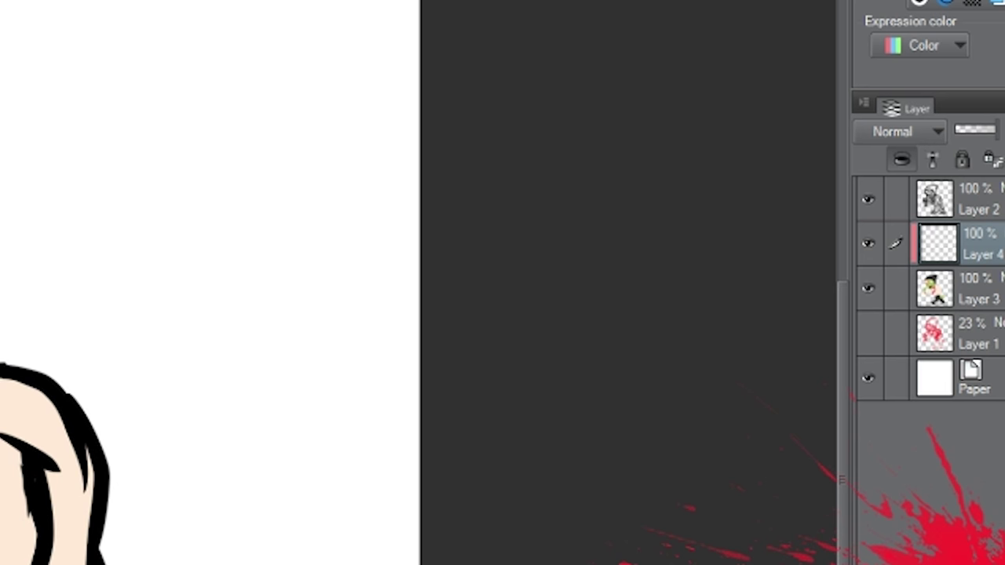
# - Set the clipped shading layer's blend mode to Multiply and its opacity to 35%
pyautogui.click(902, 131)
pyautogui.click(877, 204)
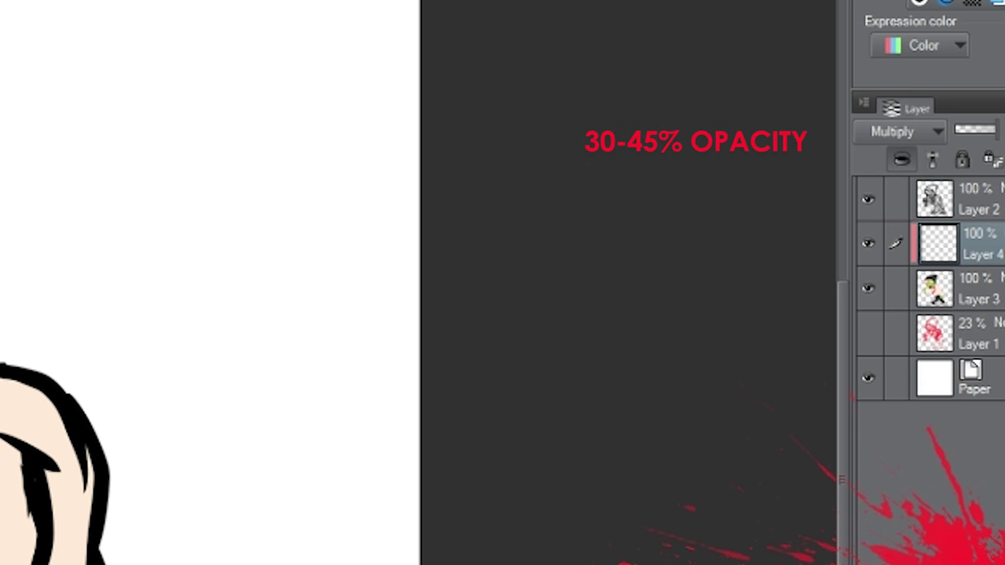
pyautogui.click(970, 128)
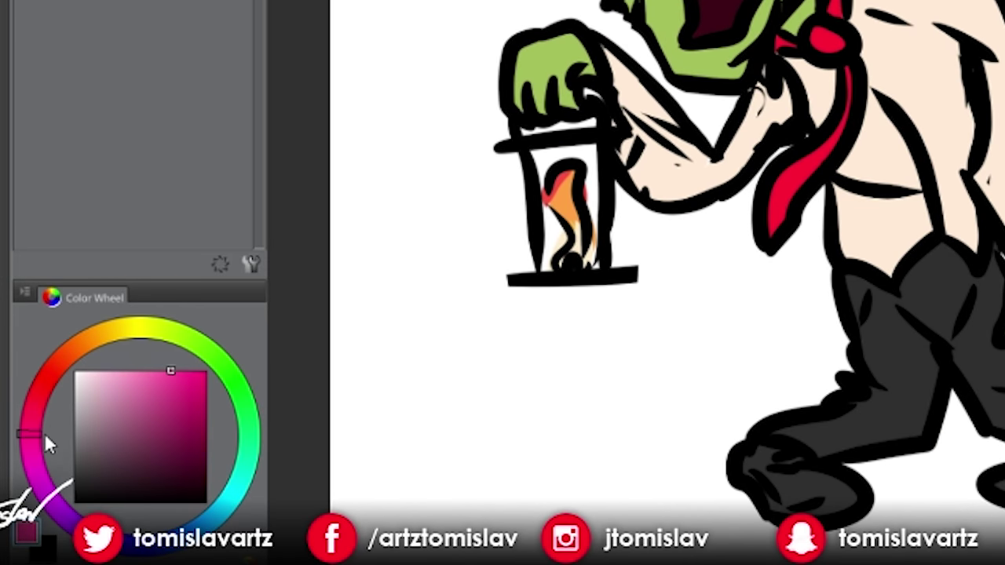
# - Choose a dark crimson and shade the face with the G-pen below the beanie and around the eyes, nose, cheek and jaw
pyautogui.moveTo(40, 403); pyautogui.dragTo(38, 411)
pyautogui.moveTo(168, 445); pyautogui.dragTo(206, 456)
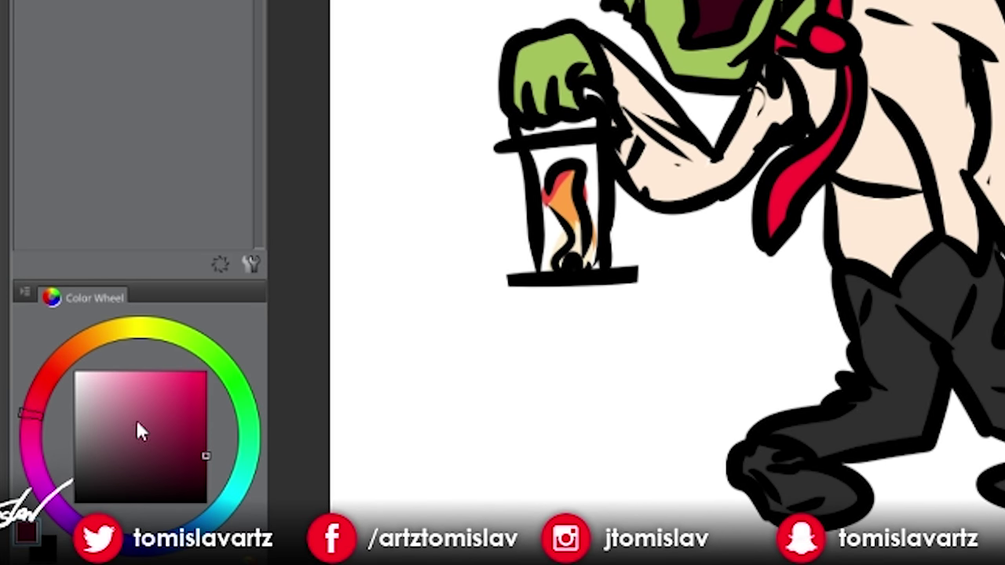
pyautogui.press('p')
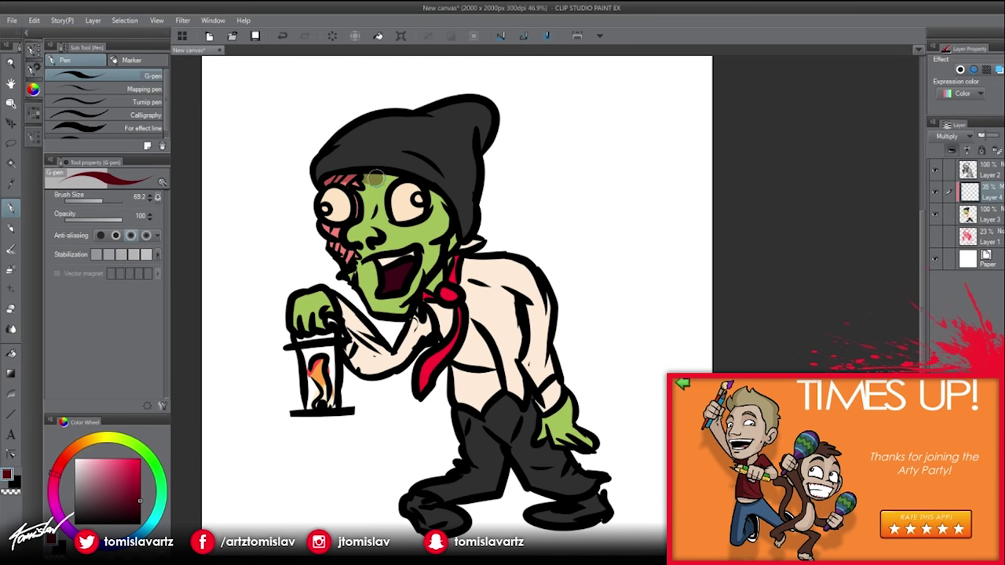
pyautogui.moveTo(394, 189); pyautogui.dragTo(420, 199)
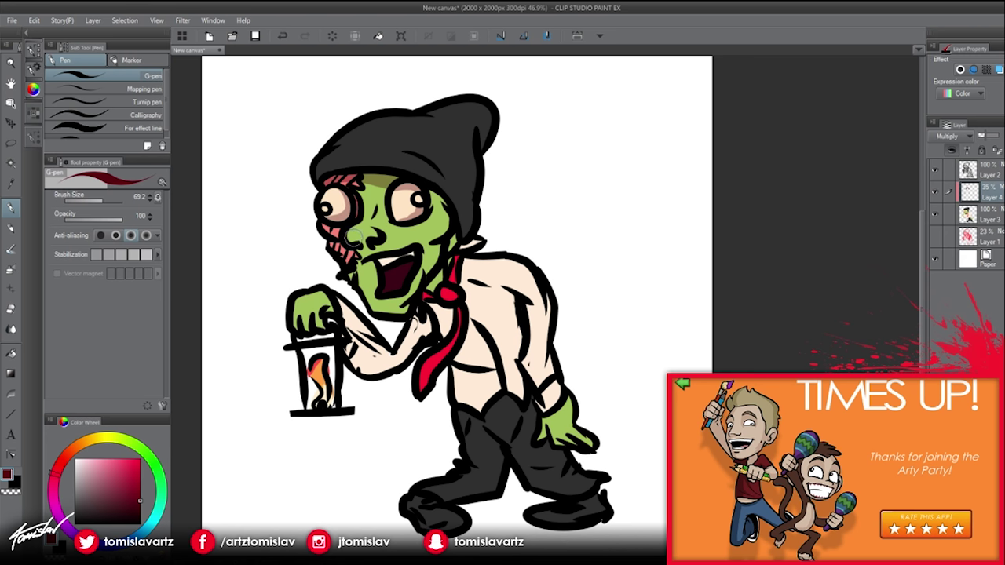
pyautogui.moveTo(354, 243)
pyautogui.mouseDown()
pyautogui.moveTo(380, 232)
pyautogui.moveTo(380, 194)
pyautogui.mouseUp()
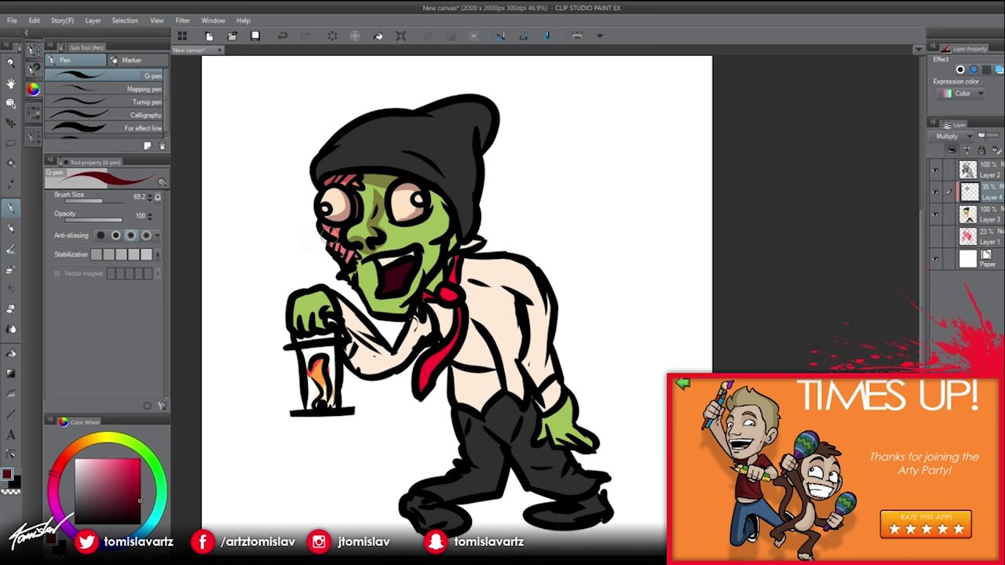
pyautogui.moveTo(339, 229); pyautogui.dragTo(352, 261)
pyautogui.moveTo(429, 190)
pyautogui.mouseDown()
pyautogui.moveTo(446, 250)
pyautogui.moveTo(435, 239)
pyautogui.moveTo(415, 287)
pyautogui.moveTo(388, 298)
pyautogui.mouseUp()
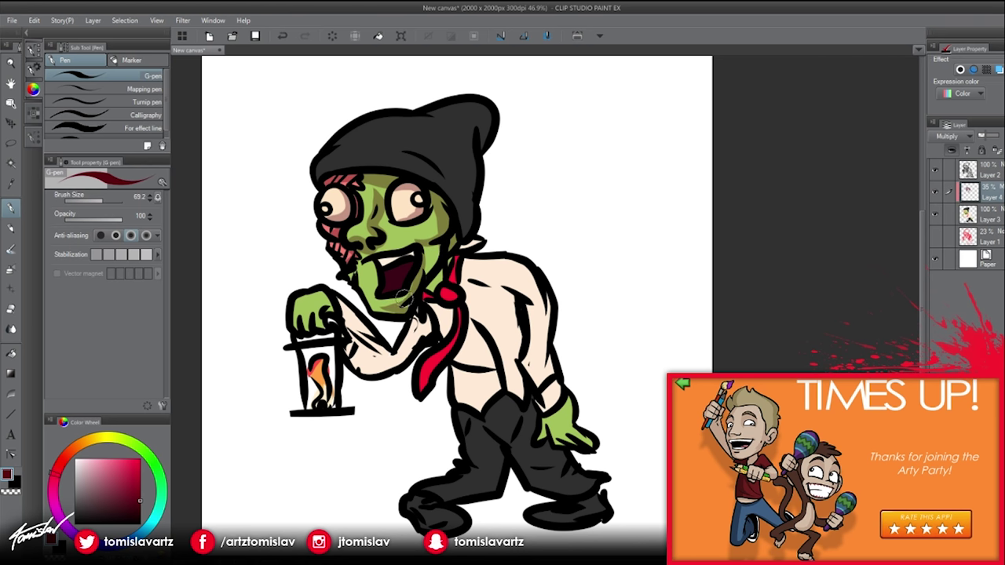
pyautogui.moveTo(444, 232); pyautogui.dragTo(432, 266)
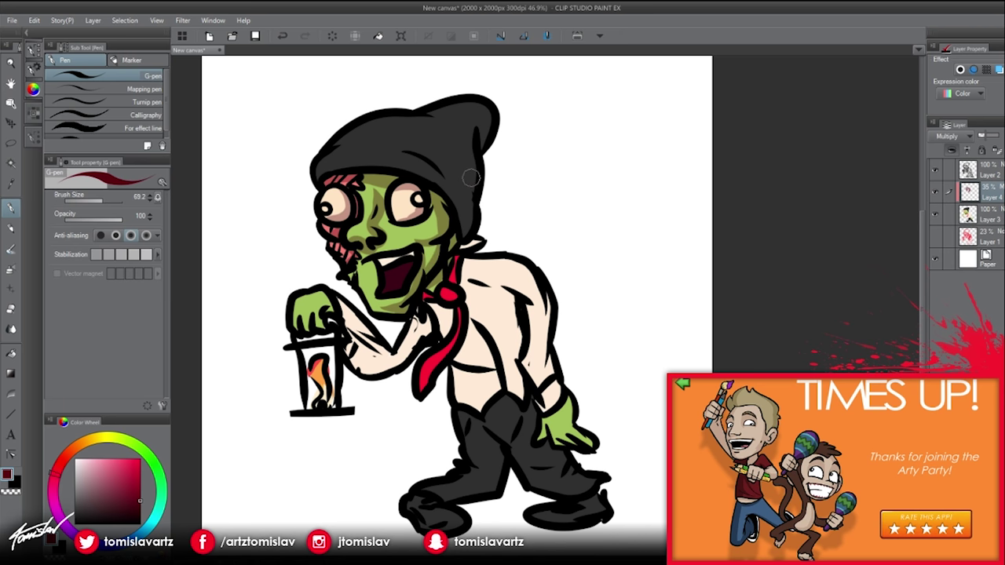
# - Shade the beanie's folds, back side and lower edge with the dark crimson
pyautogui.moveTo(403, 150)
pyautogui.mouseDown()
pyautogui.moveTo(432, 170)
pyautogui.moveTo(461, 239)
pyautogui.moveTo(446, 127)
pyautogui.mouseUp()
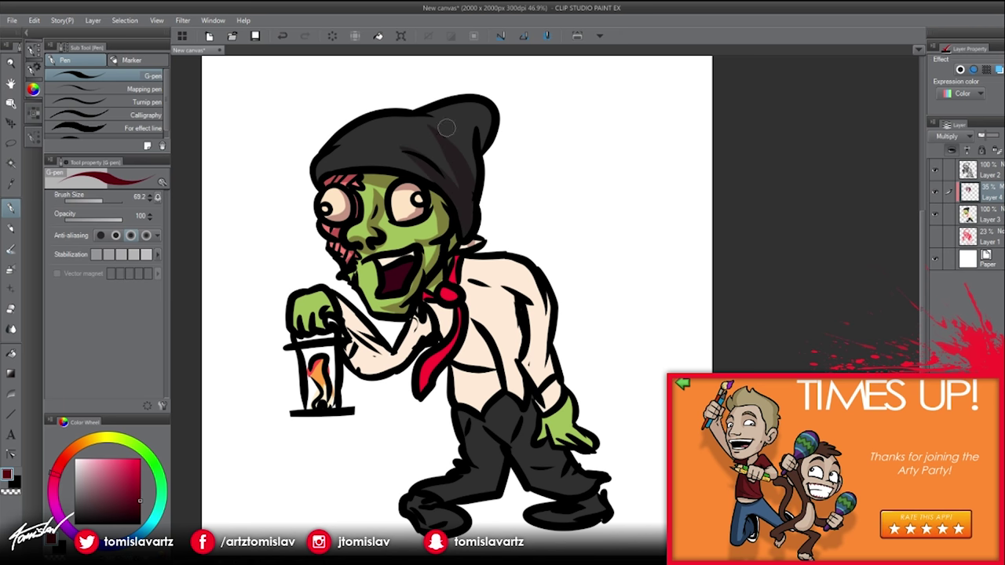
pyautogui.moveTo(466, 172)
pyautogui.mouseDown()
pyautogui.moveTo(462, 140)
pyautogui.moveTo(493, 102)
pyautogui.moveTo(476, 188)
pyautogui.moveTo(481, 102)
pyautogui.moveTo(455, 101)
pyautogui.moveTo(465, 123)
pyautogui.mouseUp()
pyautogui.moveTo(313, 178)
pyautogui.mouseDown()
pyautogui.moveTo(379, 166)
pyautogui.moveTo(445, 189)
pyautogui.mouseUp()
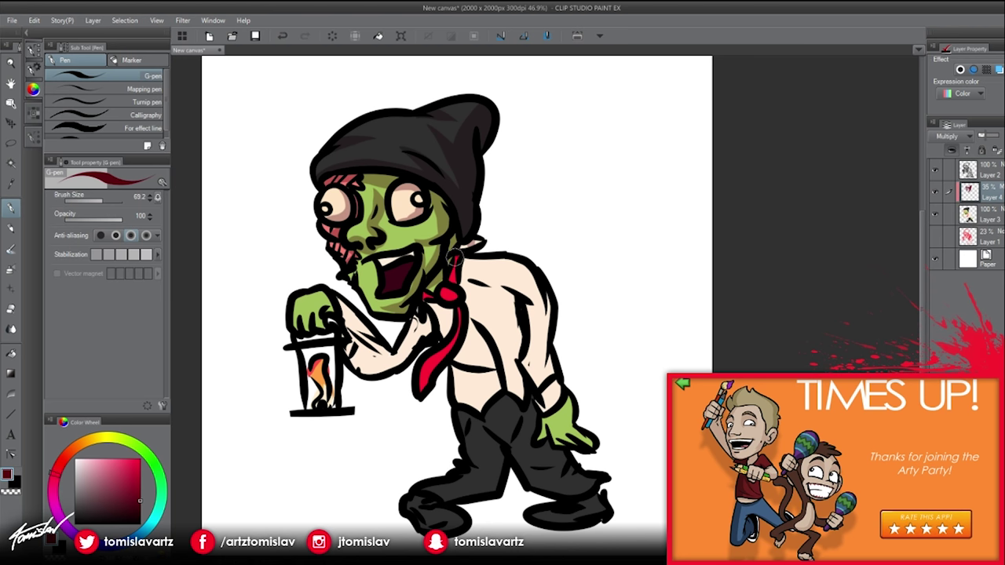
# - Change the shading colour to dark blue and erase the trial shading along the back of the shirt
pyautogui.moveTo(453, 256)
pyautogui.mouseDown()
pyautogui.moveTo(533, 275)
pyautogui.moveTo(549, 306)
pyautogui.moveTo(549, 375)
pyautogui.mouseUp()
pyautogui.click(133, 539)
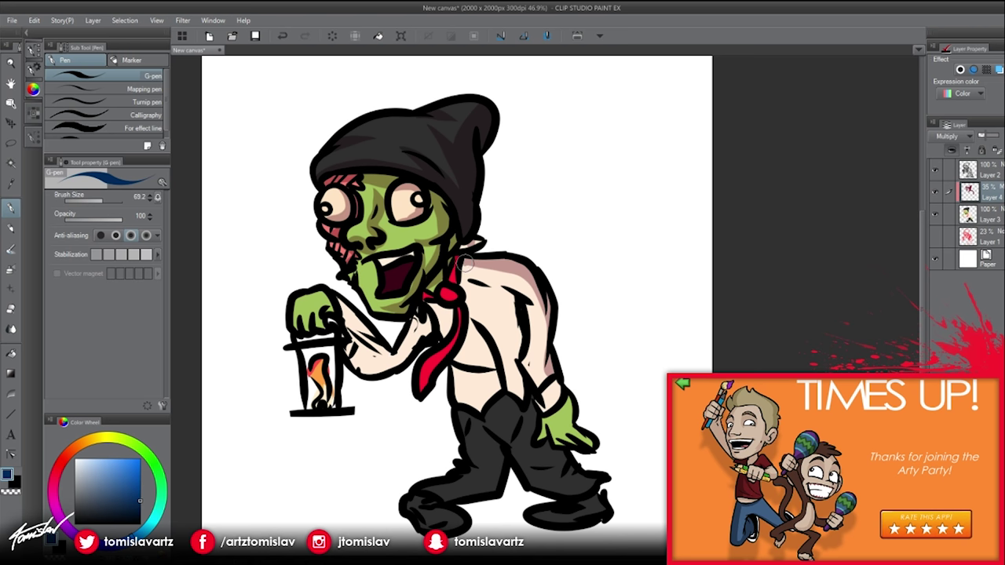
pyautogui.moveTo(463, 262)
pyautogui.mouseDown()
pyautogui.moveTo(524, 272)
pyautogui.moveTo(566, 307)
pyautogui.mouseUp()
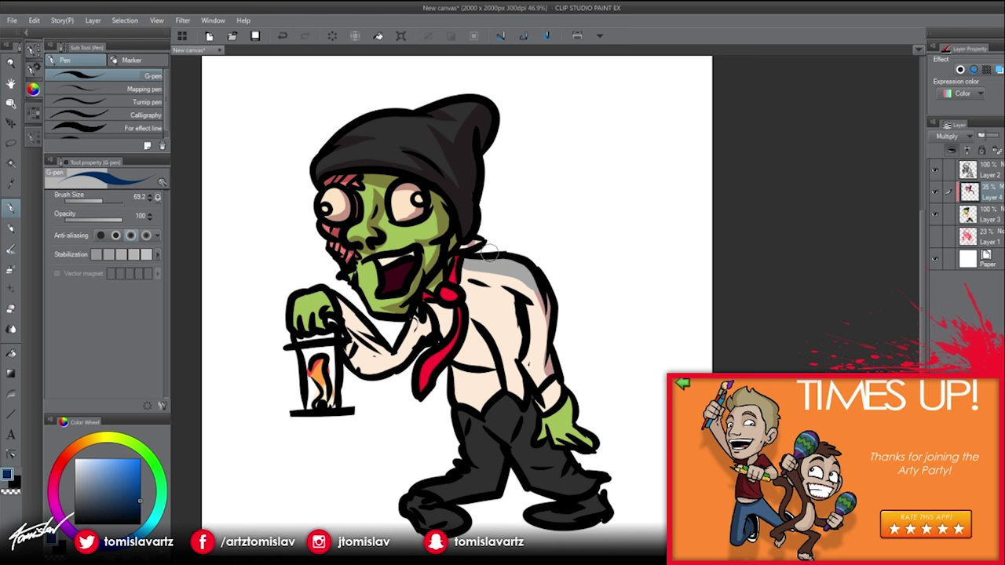
pyautogui.press('e')
pyautogui.moveTo(473, 245)
pyautogui.mouseDown()
pyautogui.moveTo(494, 273)
pyautogui.moveTo(529, 260)
pyautogui.moveTo(540, 273)
pyautogui.moveTo(551, 315)
pyautogui.moveTo(542, 348)
pyautogui.mouseUp()
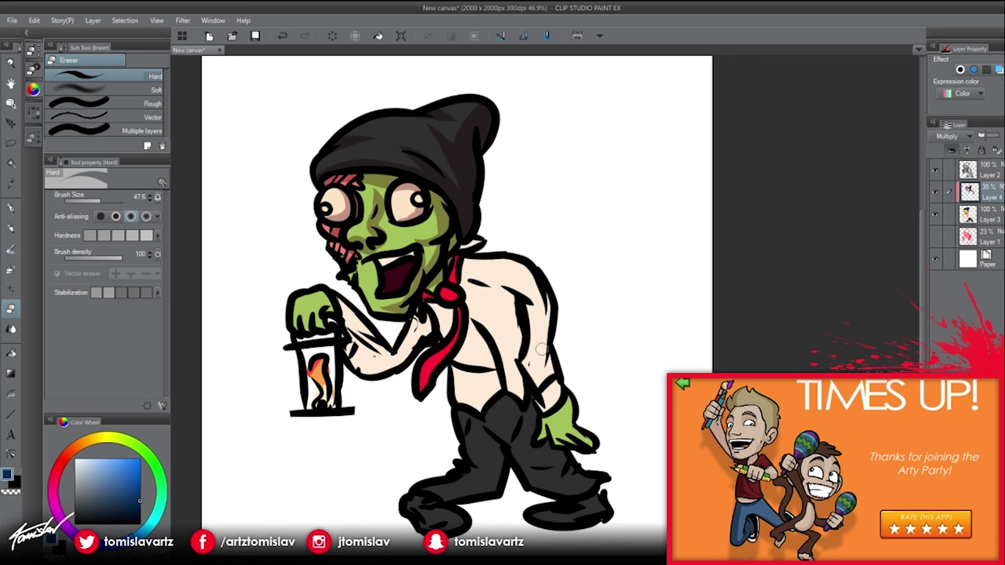
# - Shade the shirt sleeve of the lantern arm in dark blue with the G-pen
pyautogui.press('p')
pyautogui.moveTo(345, 343)
pyautogui.mouseDown()
pyautogui.moveTo(350, 360)
pyautogui.moveTo(389, 367)
pyautogui.moveTo(427, 323)
pyautogui.mouseUp()
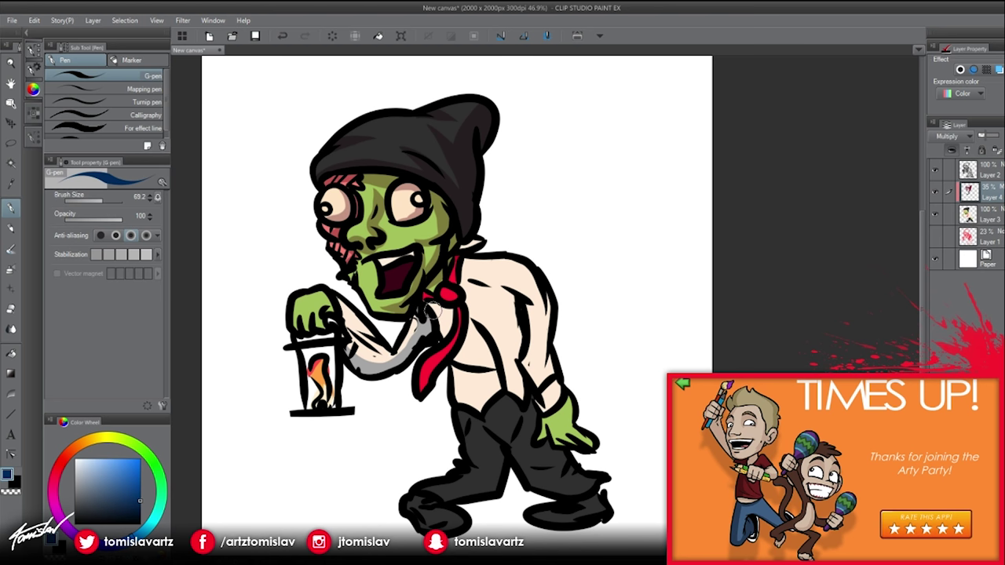
pyautogui.moveTo(355, 315); pyautogui.dragTo(345, 357)
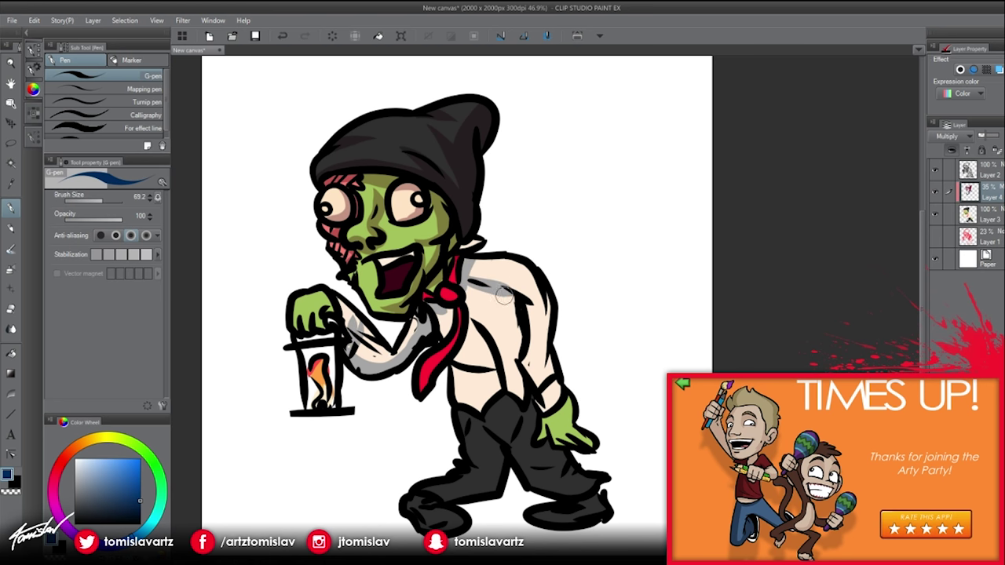
# - Shade the shirt's shoulder, rear sleeve and torso folds in dark blue
pyautogui.moveTo(506, 289)
pyautogui.mouseDown()
pyautogui.moveTo(538, 381)
pyautogui.moveTo(543, 353)
pyautogui.moveTo(529, 270)
pyautogui.mouseUp()
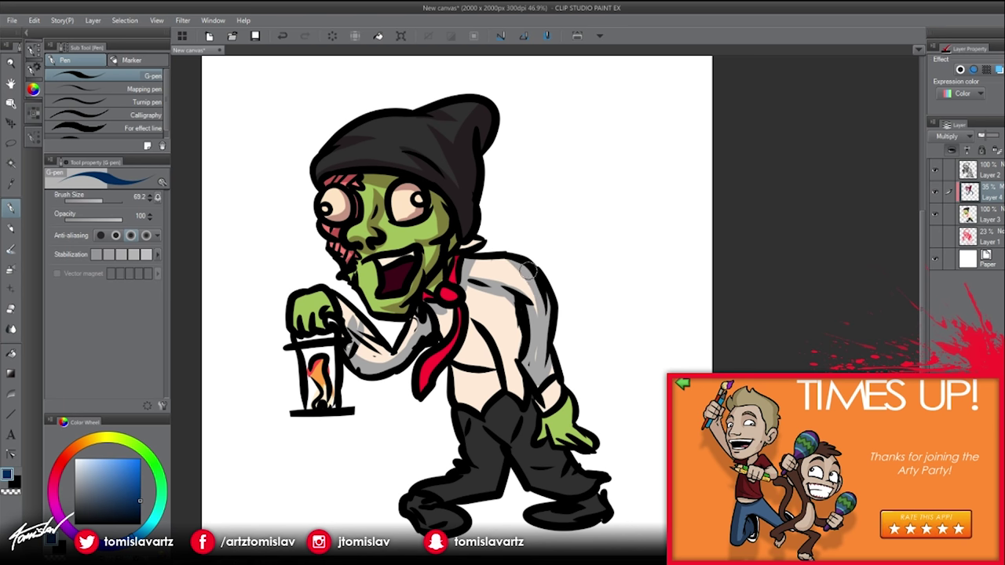
pyautogui.press('e')
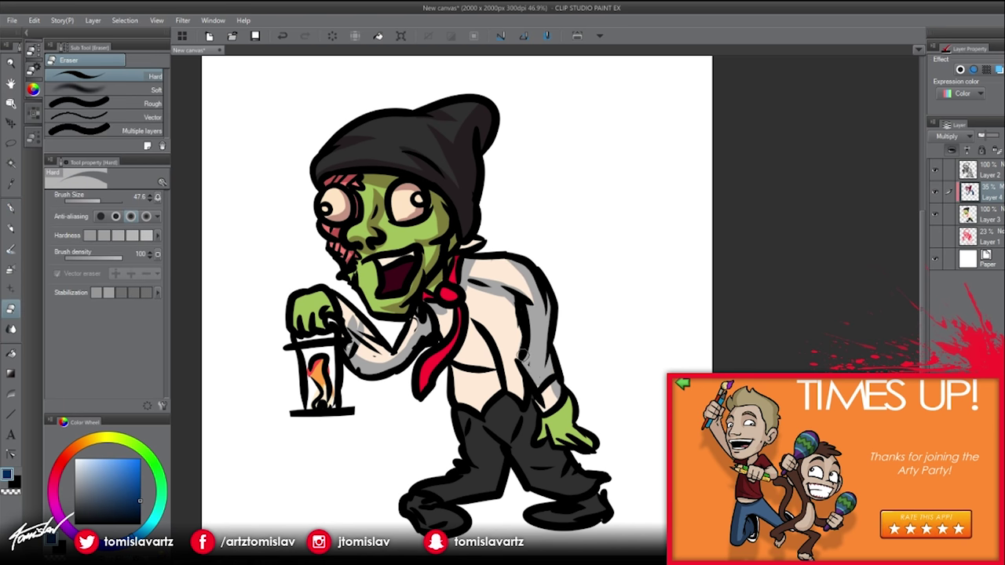
pyautogui.press('p')
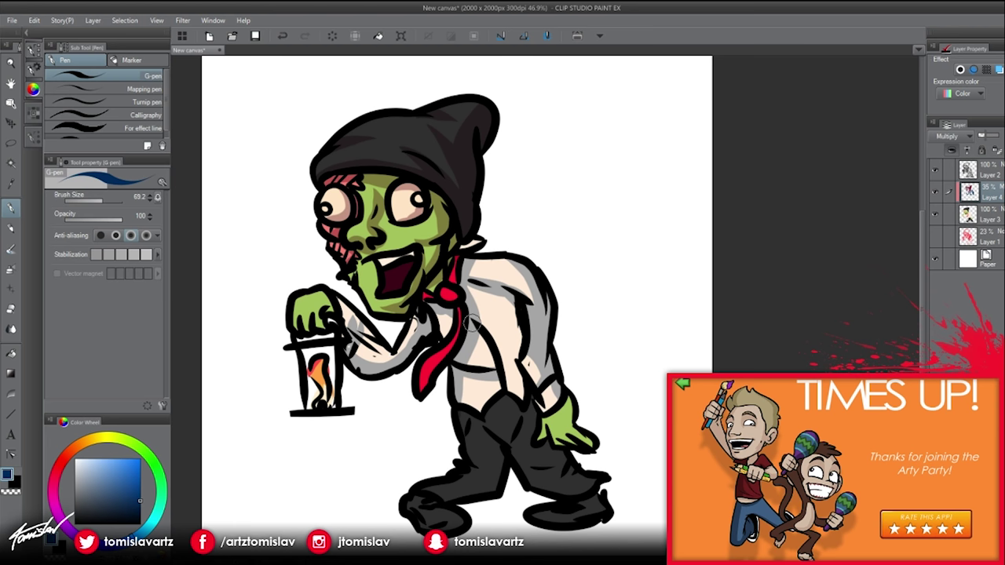
pyautogui.moveTo(521, 375)
pyautogui.mouseDown()
pyautogui.moveTo(502, 275)
pyautogui.moveTo(507, 307)
pyautogui.moveTo(487, 283)
pyautogui.mouseUp()
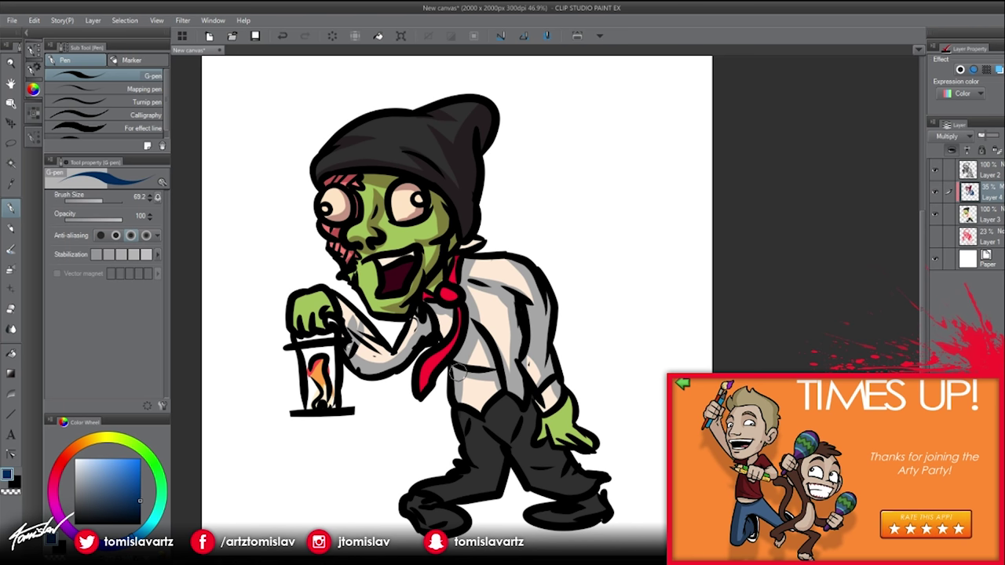
# - Switch to a dark magenta and shade the trousers, shoes and both hands
pyautogui.click(55, 482)
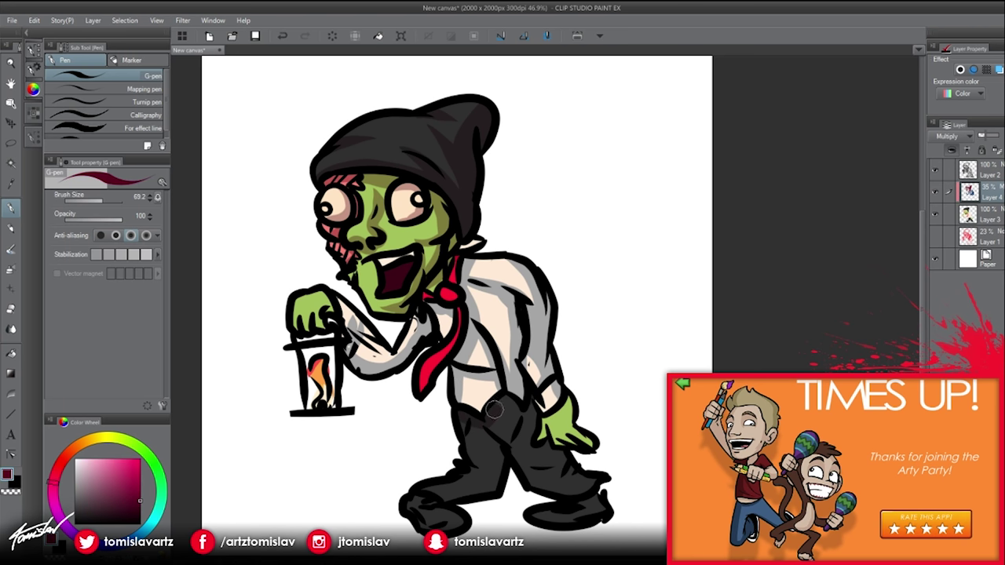
pyautogui.moveTo(495, 410)
pyautogui.mouseDown()
pyautogui.moveTo(532, 410)
pyautogui.moveTo(478, 420)
pyautogui.moveTo(506, 442)
pyautogui.moveTo(540, 399)
pyautogui.moveTo(539, 417)
pyautogui.moveTo(569, 405)
pyautogui.moveTo(602, 446)
pyautogui.moveTo(567, 438)
pyautogui.mouseUp()
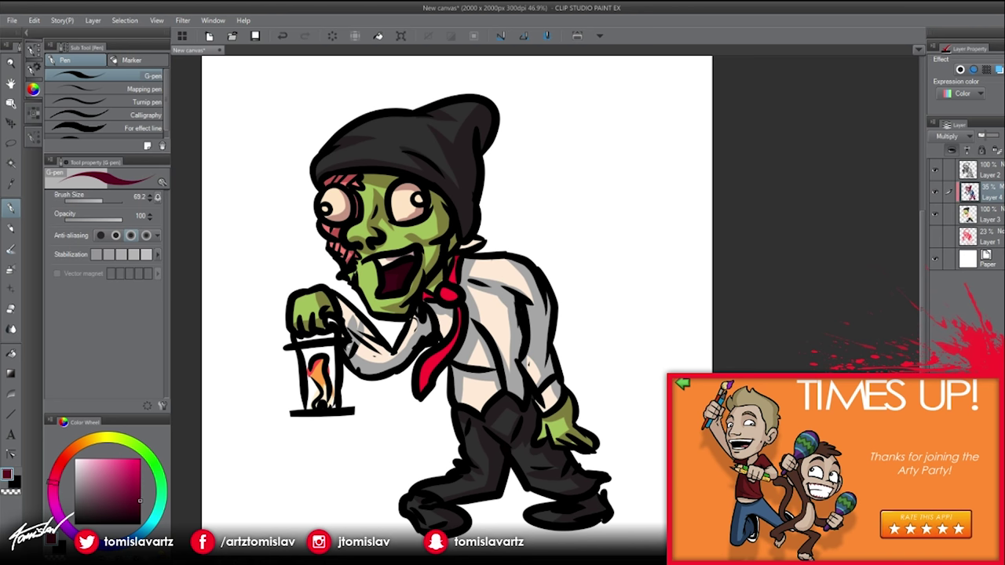
# - Add two clipped layers above the shading, one at 30% opacity for deeper shadows and one in Overlay mode, and choose white
pyautogui.hotkey('ctrl', 'shift', 'n')
pyautogui.click(951, 151)
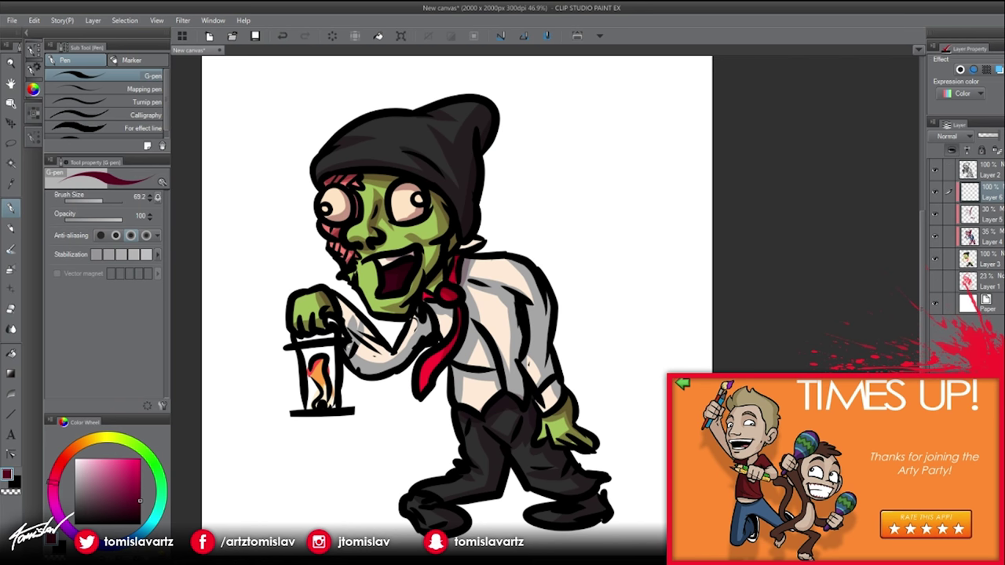
pyautogui.press('x')
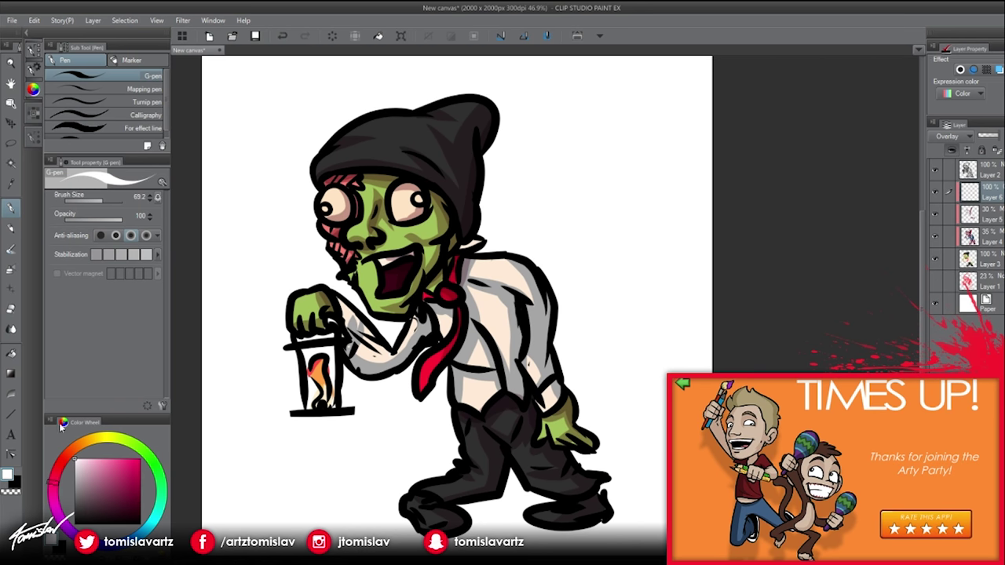
# - Paint white highlights on the Overlay layer over the face, beanie, lantern hand, tie, shirt and trousers
pyautogui.moveTo(349, 238); pyautogui.dragTo(363, 199)
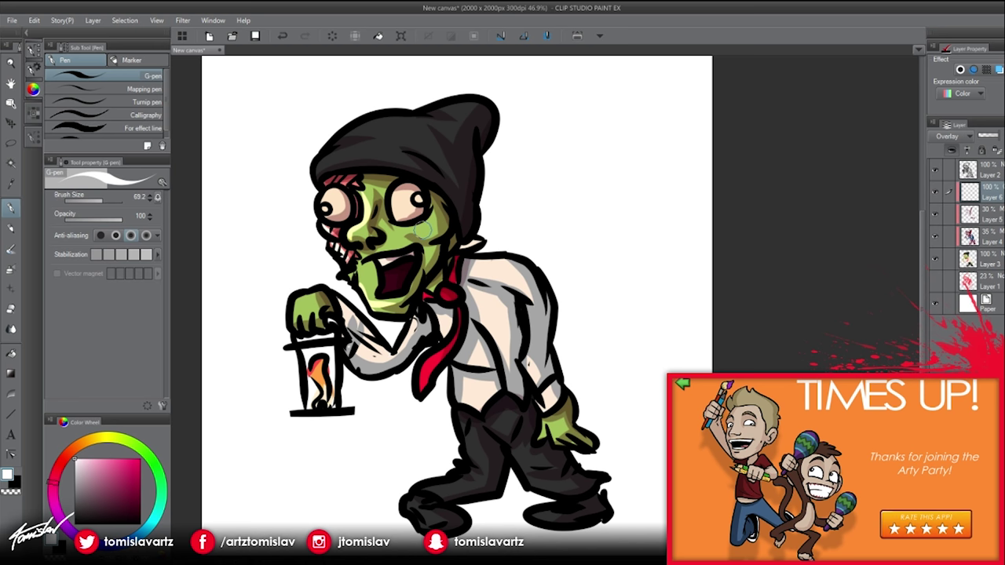
pyautogui.moveTo(422, 230)
pyautogui.mouseDown()
pyautogui.moveTo(444, 194)
pyautogui.moveTo(406, 229)
pyautogui.moveTo(398, 224)
pyautogui.moveTo(422, 225)
pyautogui.mouseUp()
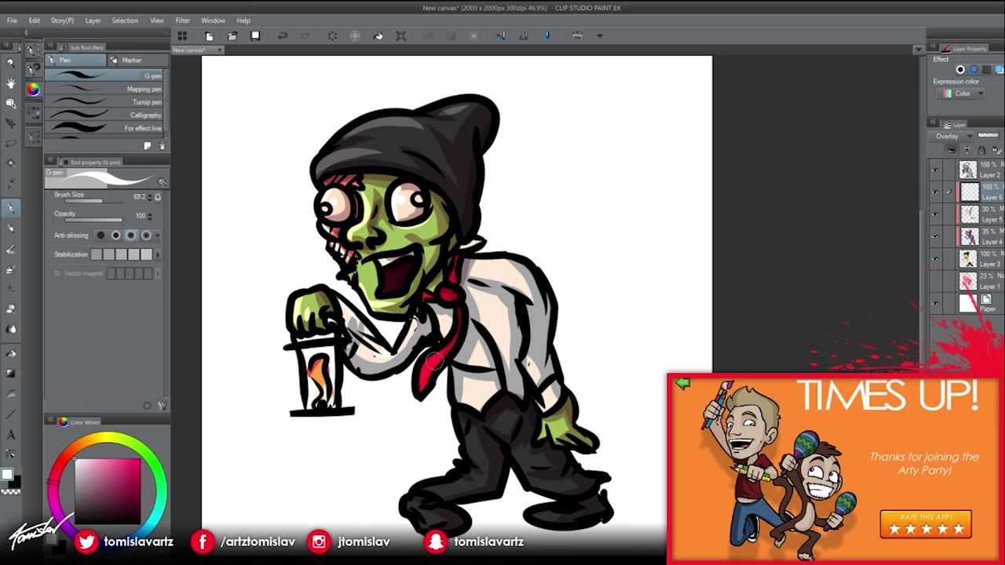
pyautogui.moveTo(432, 358); pyautogui.dragTo(424, 383)
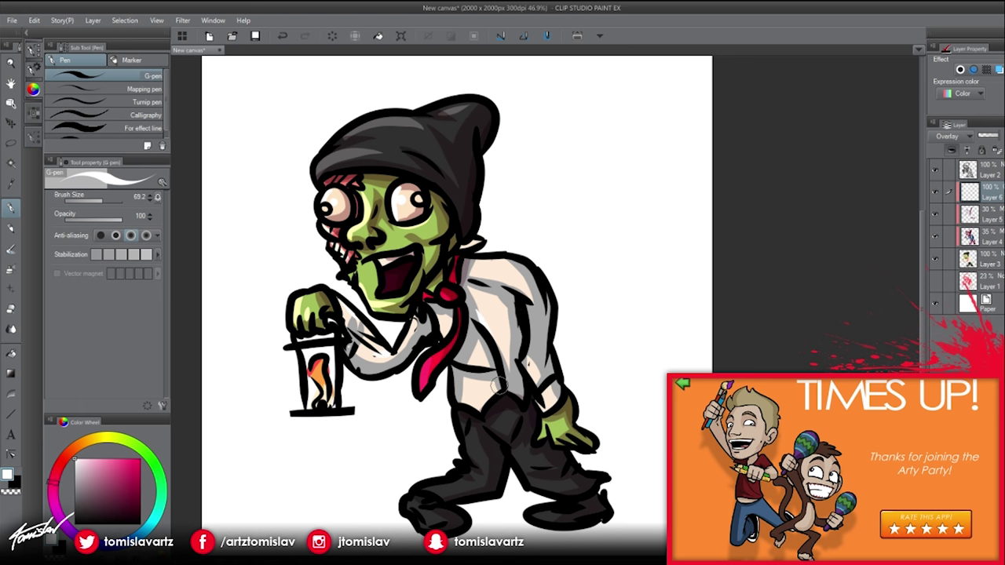
pyautogui.moveTo(426, 493)
pyautogui.mouseDown()
pyautogui.moveTo(467, 450)
pyautogui.moveTo(493, 469)
pyautogui.moveTo(515, 454)
pyautogui.moveTo(555, 490)
pyautogui.moveTo(594, 446)
pyautogui.mouseUp()
# - Select all layers above the paper and move the whole character slightly up on the canvas
pyautogui.press('space')
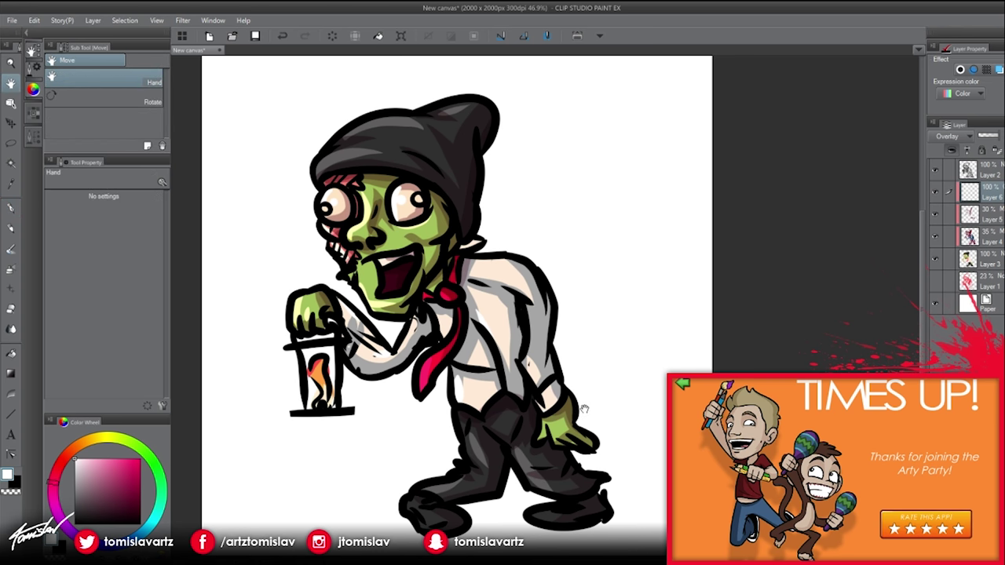
pyautogui.scroll(-4, 580, 402)
pyautogui.scroll(4, 552, 360)
pyautogui.click(988, 175)
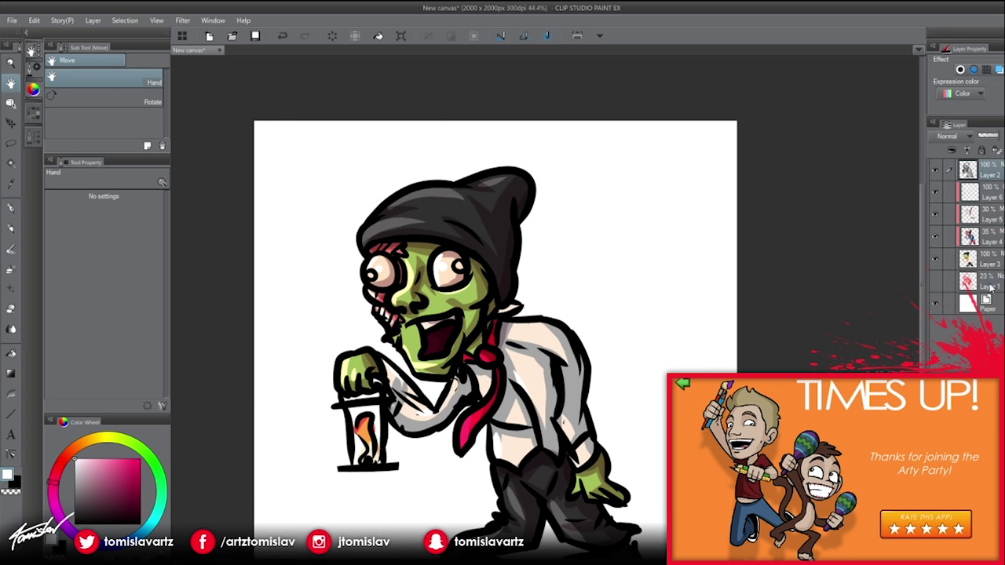
pyautogui.keyDown('shift'); pyautogui.click(984, 285); pyautogui.keyUp('shift')
pyautogui.press('k')
pyautogui.moveTo(645, 325); pyautogui.dragTo(645, 316)
pyautogui.scroll(-1, 644, 314)
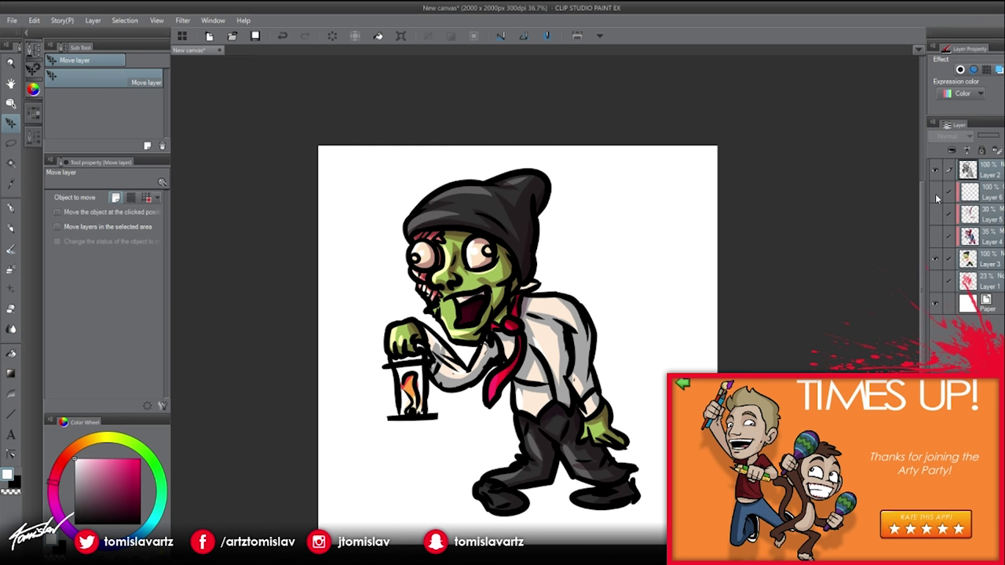
# - Toggle the visibility of the shading and highlight layers and inspect the character
pyautogui.click(935, 194)
pyautogui.click(935, 240)
pyautogui.press('space')
pyautogui.moveTo(737, 366); pyautogui.dragTo(788, 351)
pyautogui.scroll(3, 596, 353)
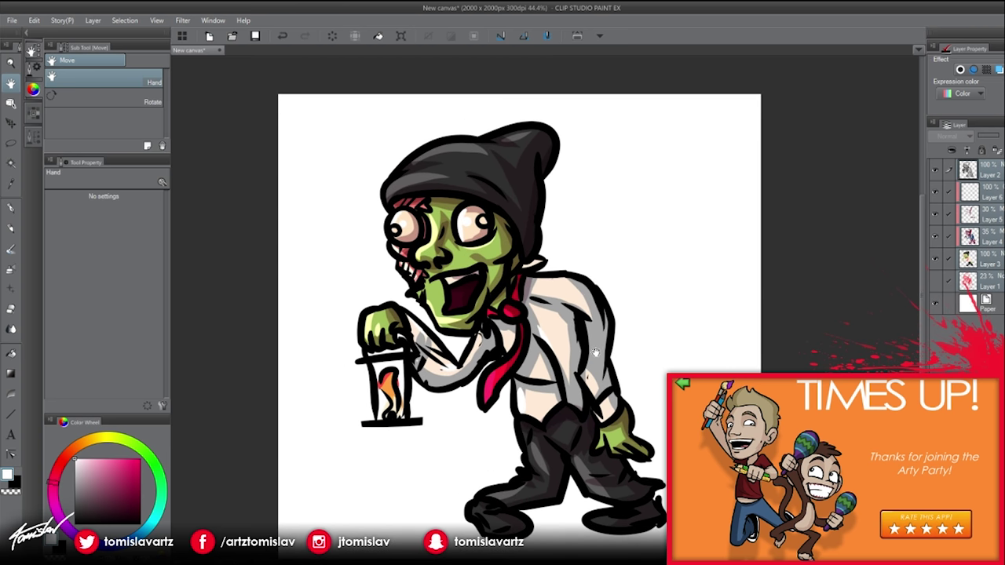
pyautogui.scroll(-1, 595, 353)
pyautogui.moveTo(596, 352); pyautogui.dragTo(595, 332)
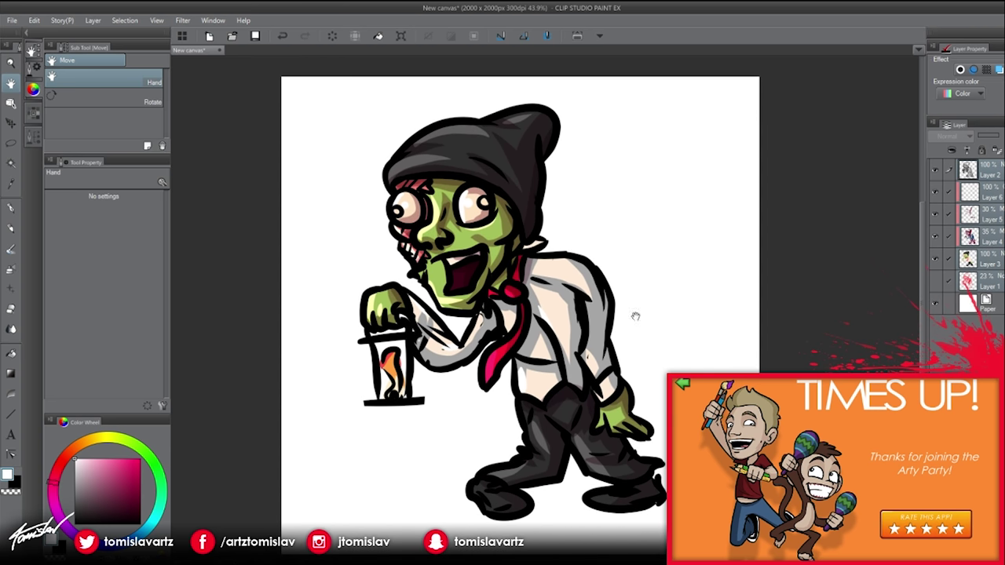
# - Try different hue and saturation settings on the 35% and 30% Multiply shading layers
pyautogui.click(978, 245)
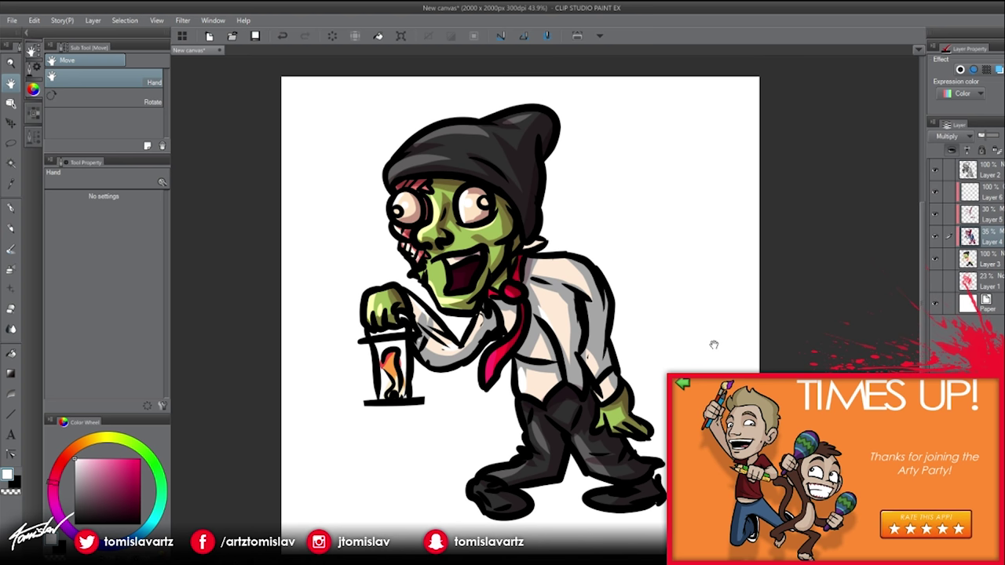
pyautogui.moveTo(713, 344); pyautogui.dragTo(682, 341)
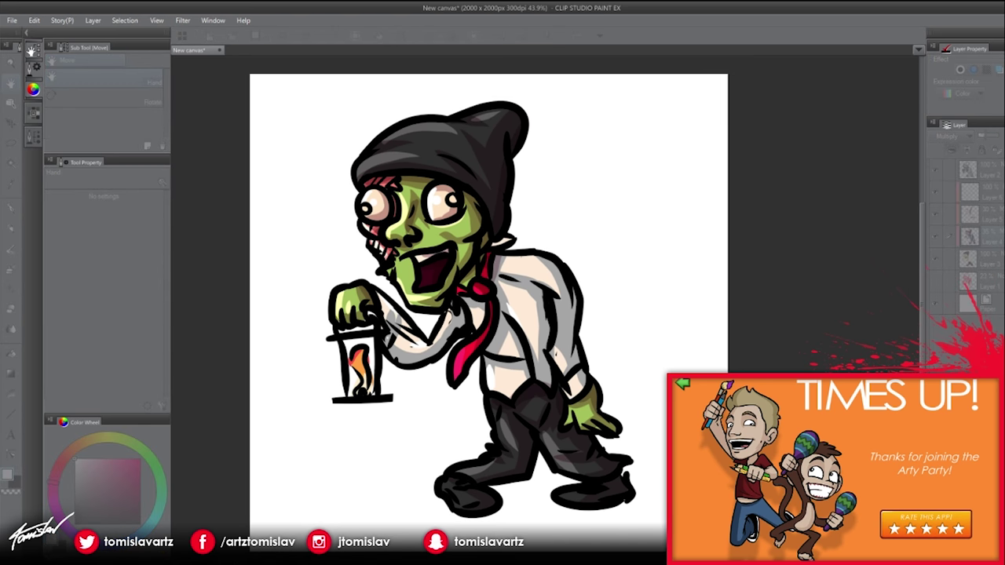
pyautogui.click(993, 217)
pyautogui.hotkey('ctrl', 'u')
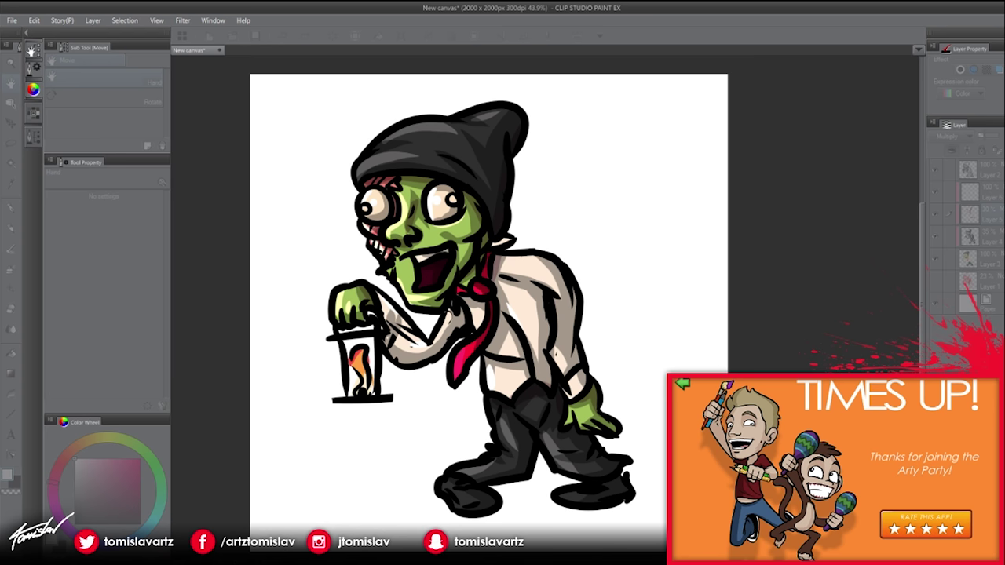
pyautogui.scroll(-4, 539, 262)
pyautogui.scroll(4, 538, 261)
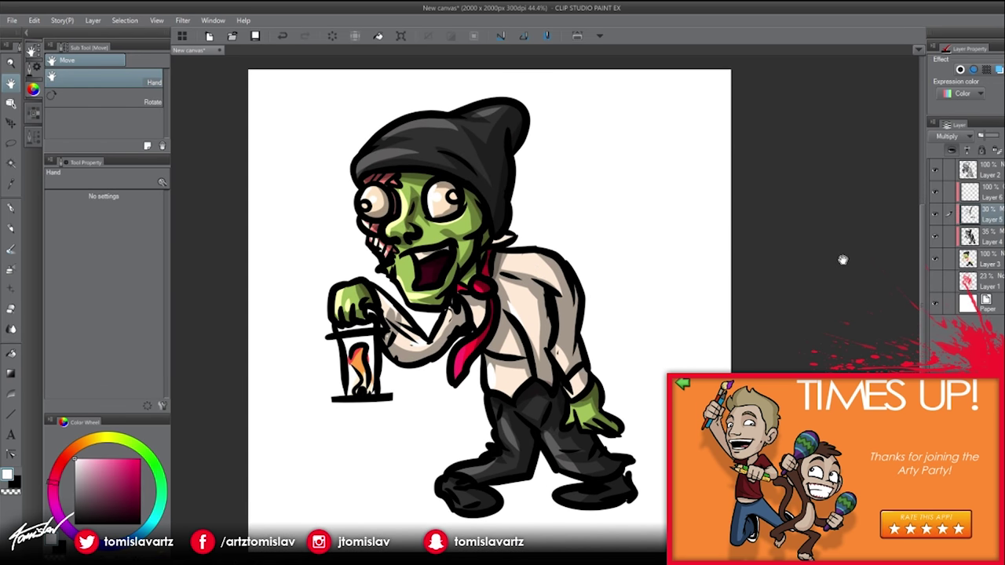
pyautogui.scroll(-2, 658, 294)
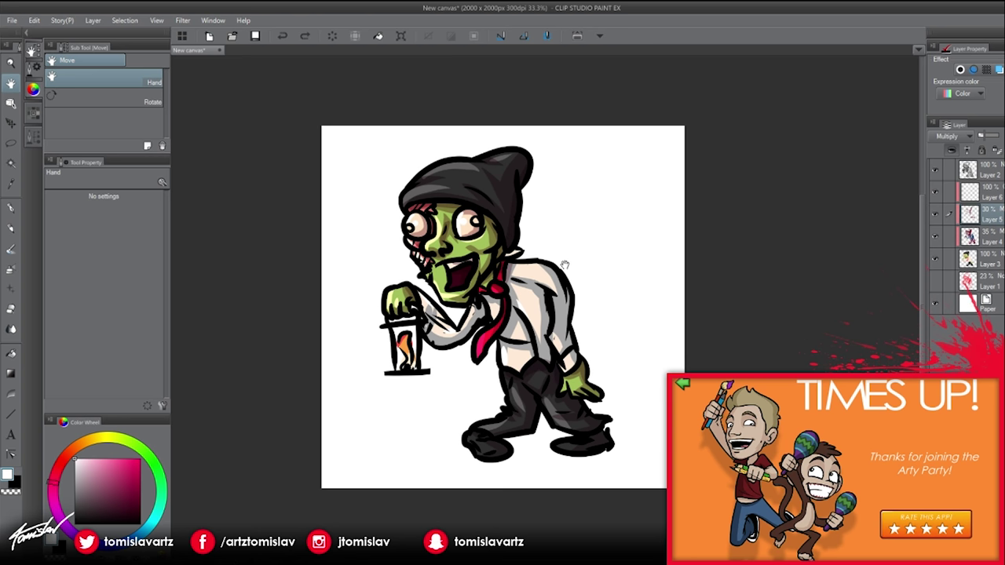
# - Examine the shading and highlights on the zombie's face, tie and shirt up close
pyautogui.scroll(4, 564, 265)
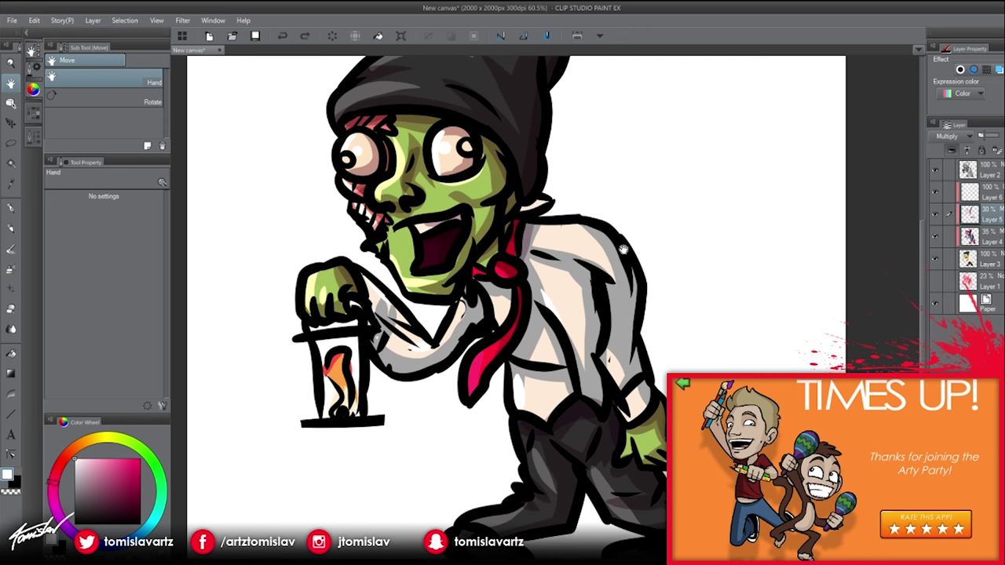
pyautogui.scroll(-4, 622, 250)
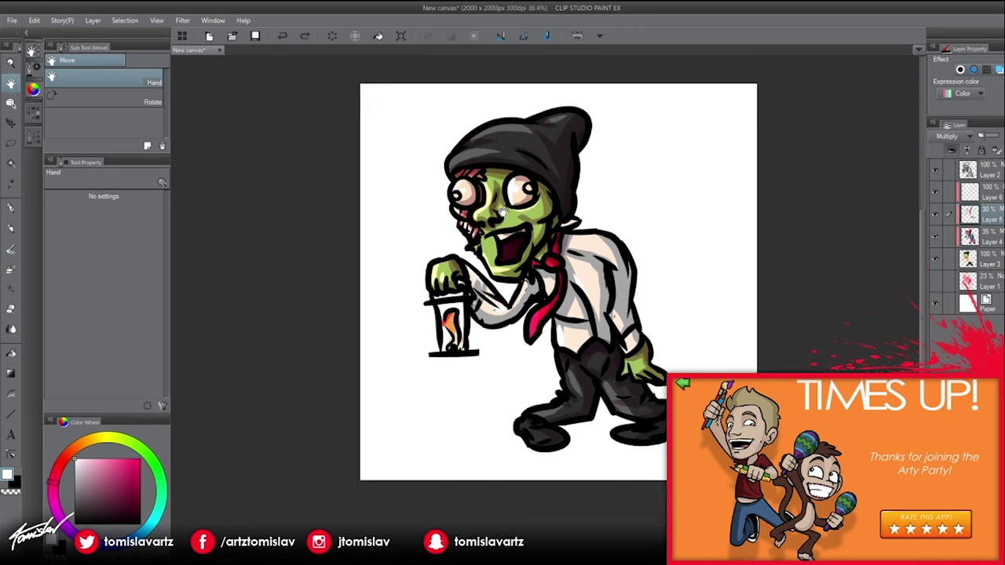
pyautogui.scroll(8, 482, 206)
pyautogui.scroll(1, 482, 206)
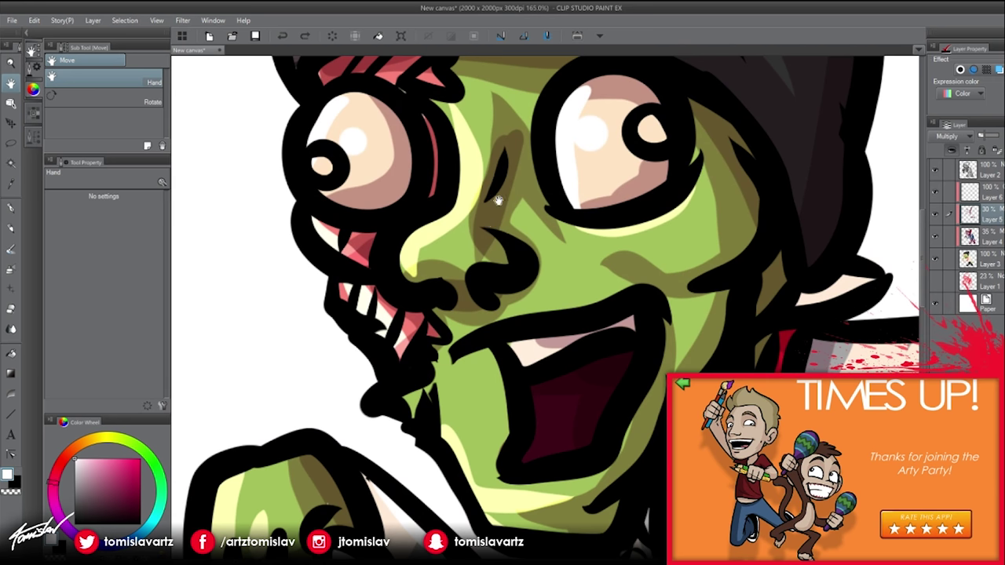
pyautogui.scroll(2, 481, 233)
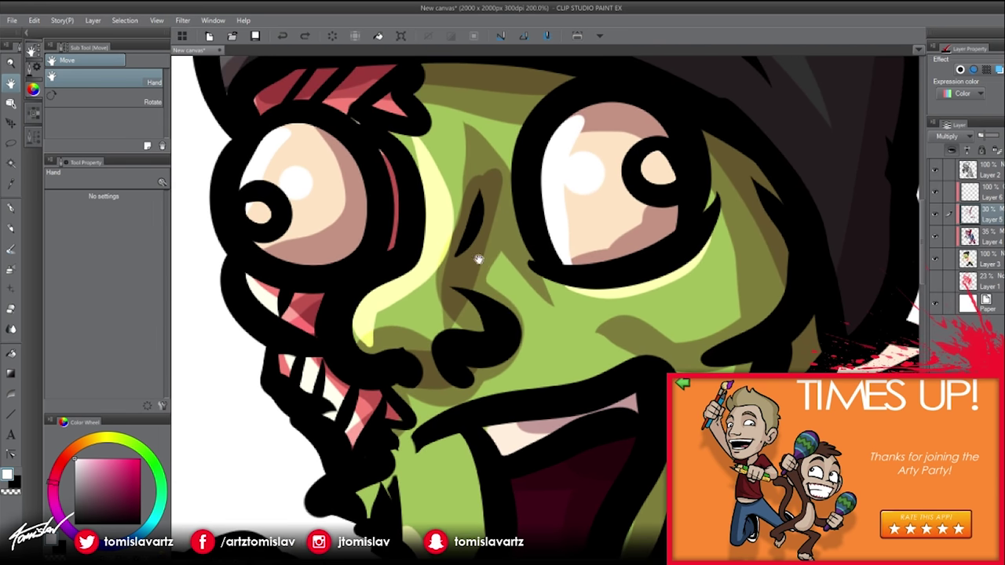
pyautogui.scroll(-4, 478, 259)
pyautogui.scroll(3, 495, 165)
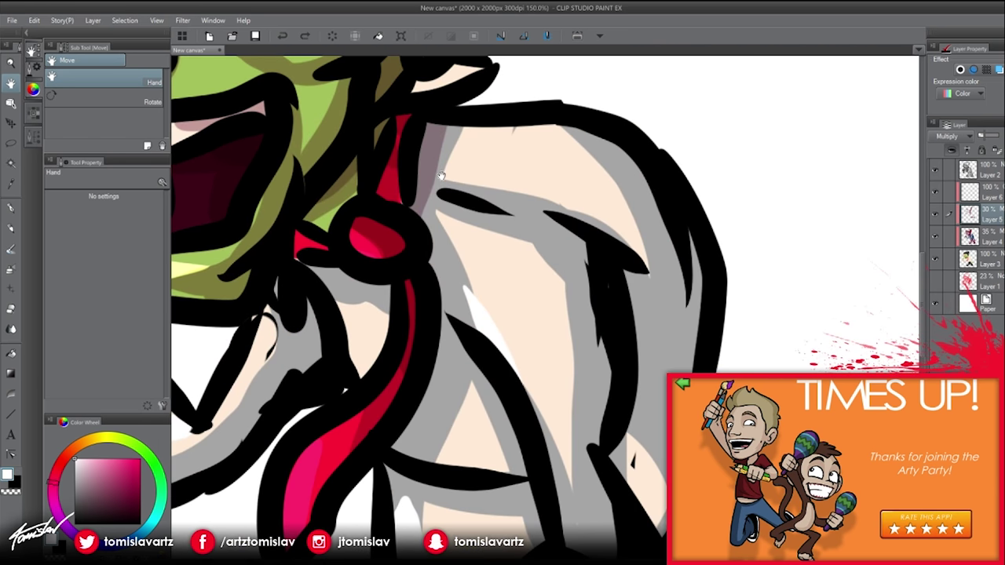
pyautogui.scroll(-2, 462, 252)
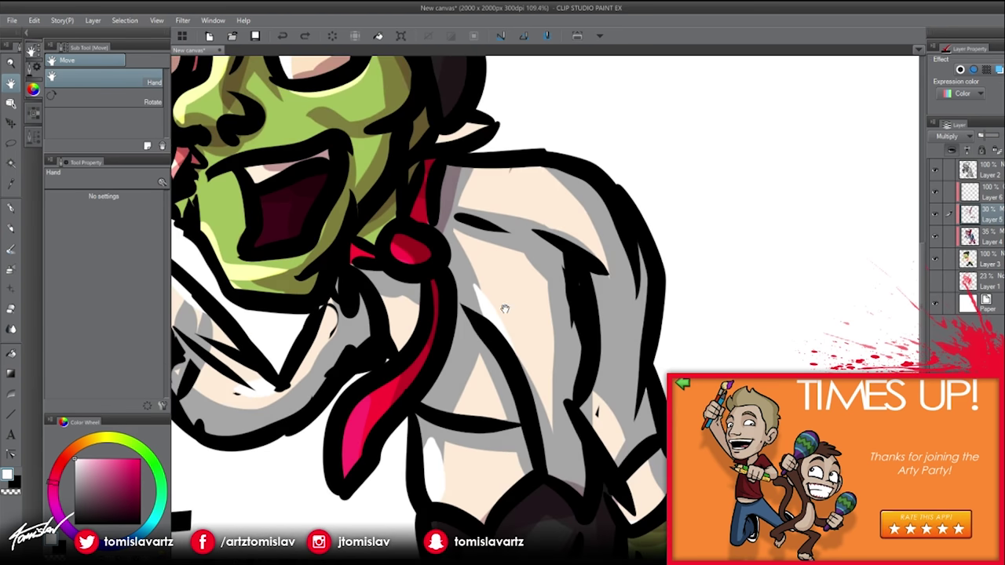
# - Sample the shirt's cream base color beside the white highlight and review the whole character on the canvas
pyautogui.scroll(5, 534, 269)
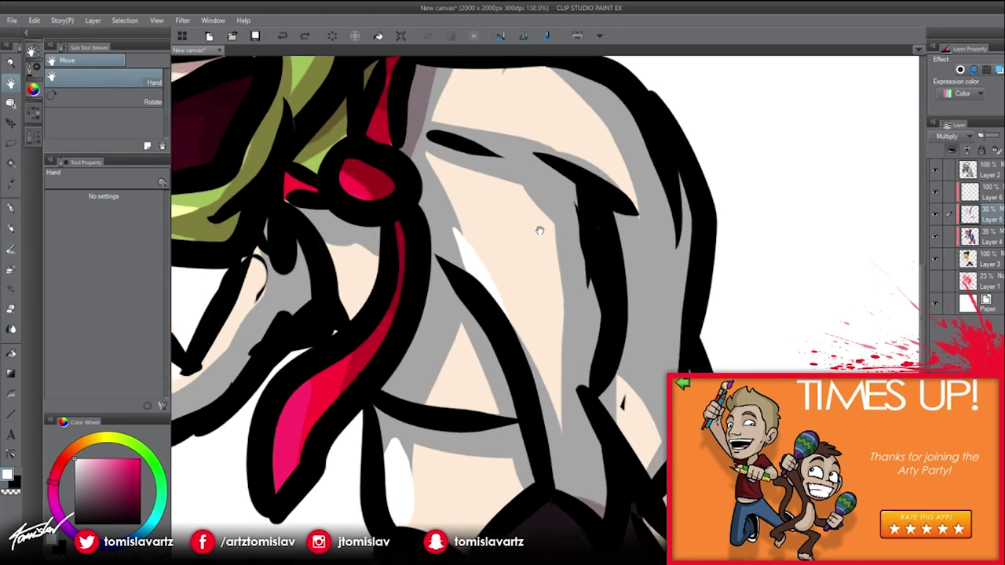
pyautogui.keyDown('alt'); pyautogui.click(519, 259); pyautogui.keyUp('alt')
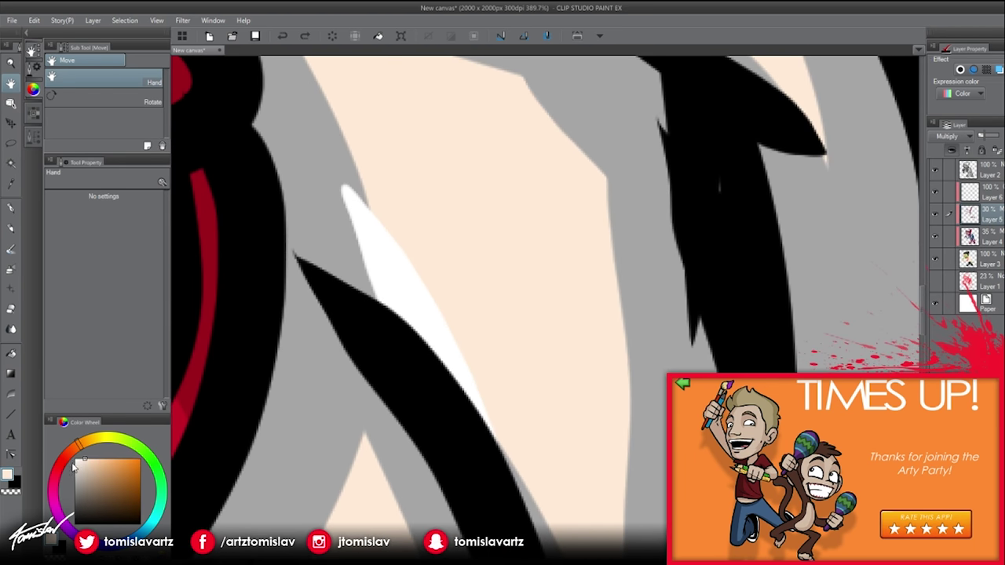
pyautogui.scroll(-8, 353, 395)
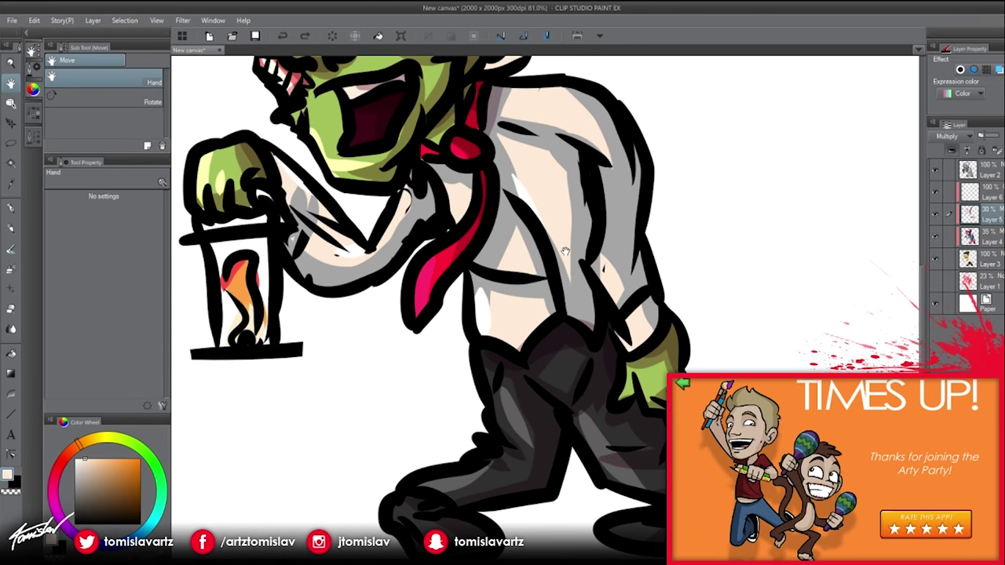
pyautogui.scroll(-2, 527, 314)
pyautogui.moveTo(463, 290); pyautogui.dragTo(463, 463)
pyautogui.scroll(-2, 465, 471)
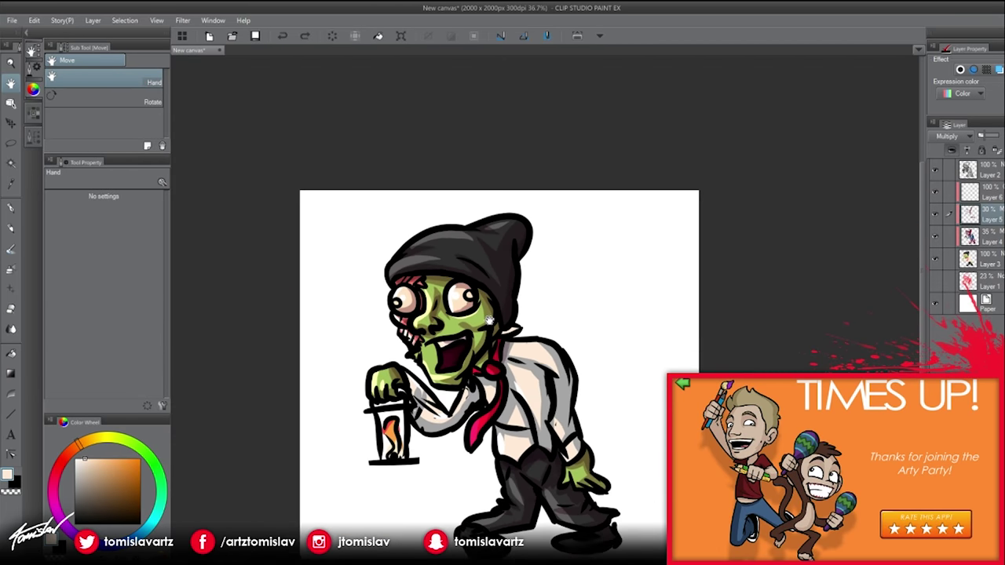
pyautogui.moveTo(477, 328); pyautogui.dragTo(351, 177)
pyautogui.scroll(2, 438, 269)
pyautogui.scroll(-2, 438, 269)
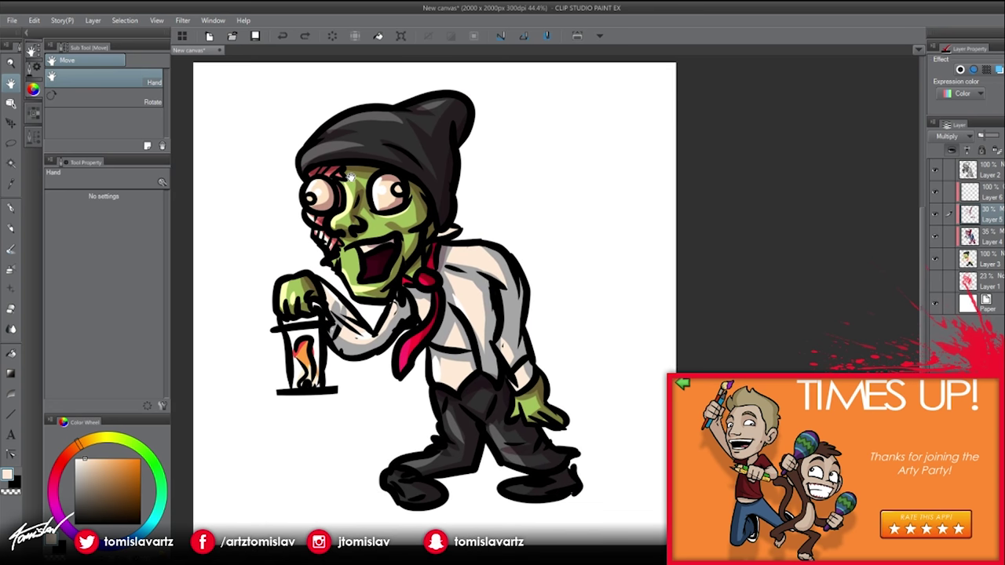